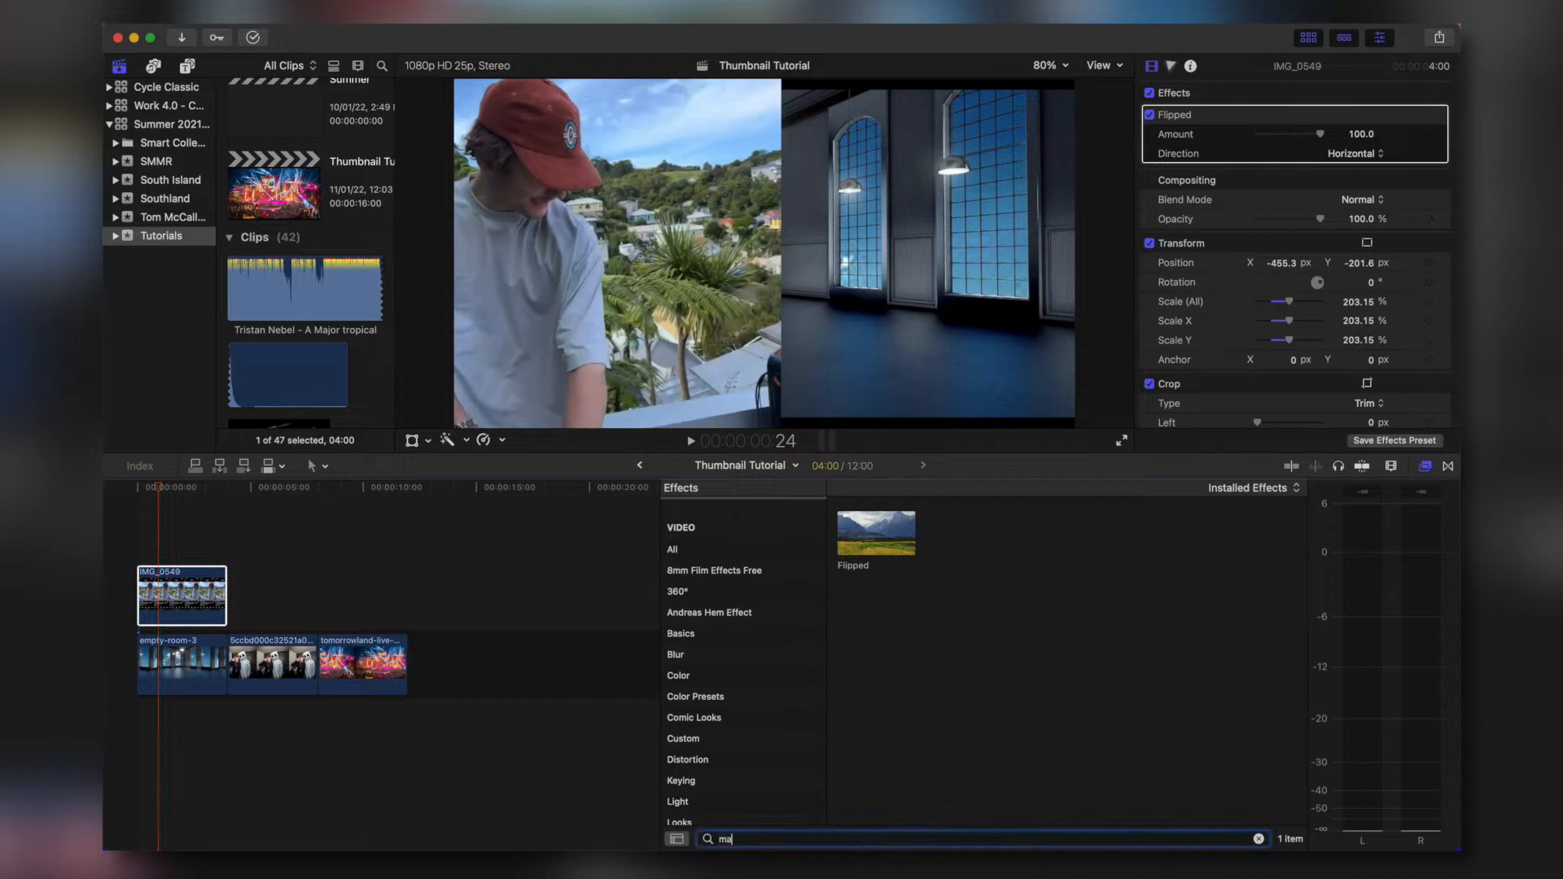
Apply the Draw Mask effect to the IMG_0549 clip and start tracing along the shoulder, neck and back of the hair.
{"action": "mouse_move", "coordinate": [888, 513]}
{"action": "left_mouse_down"}
{"action": "mouse_move", "coordinate": [530, 615]}
{"action": "mouse_move", "coordinate": [163, 602]}
{"action": "mouse_move", "coordinate": [181, 597]}
{"action": "left_mouse_up"}
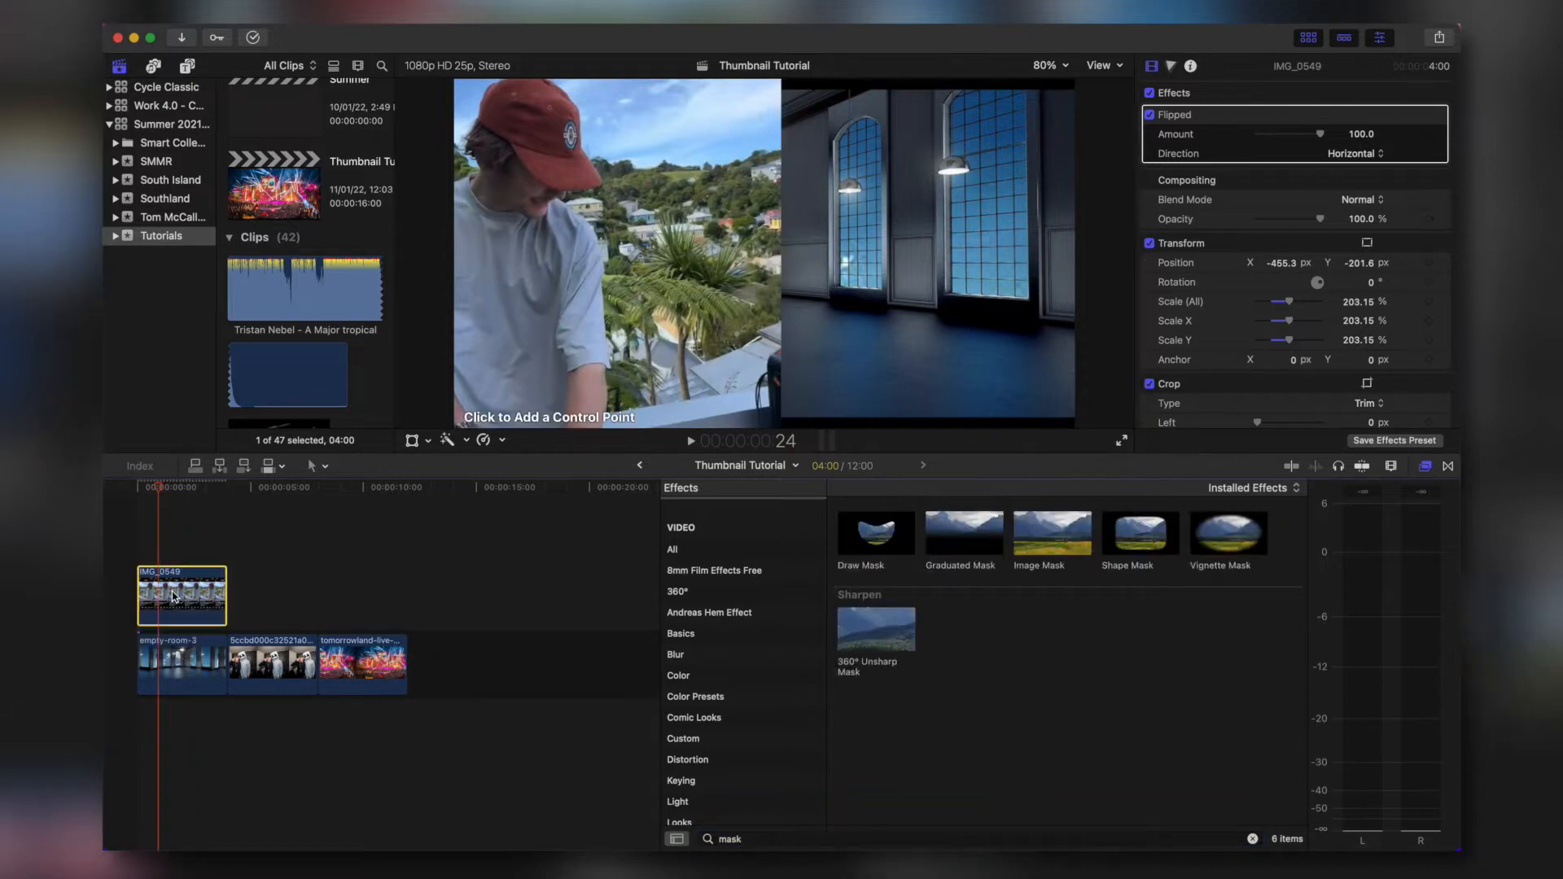
{"action": "left_click", "coordinate": [1056, 65]}
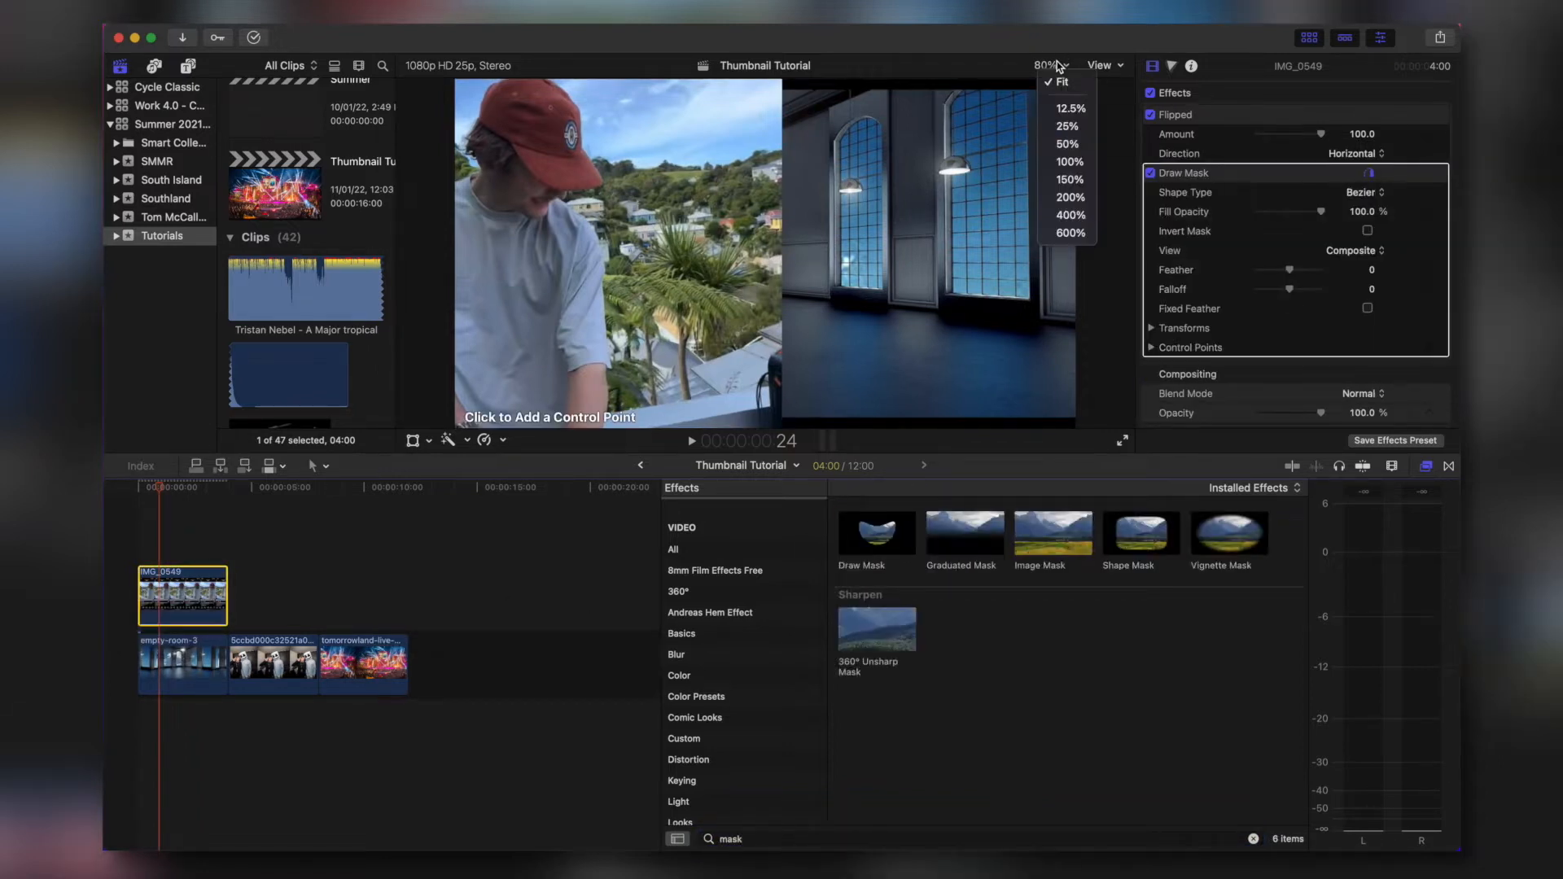
{"action": "left_click", "coordinate": [1070, 215]}
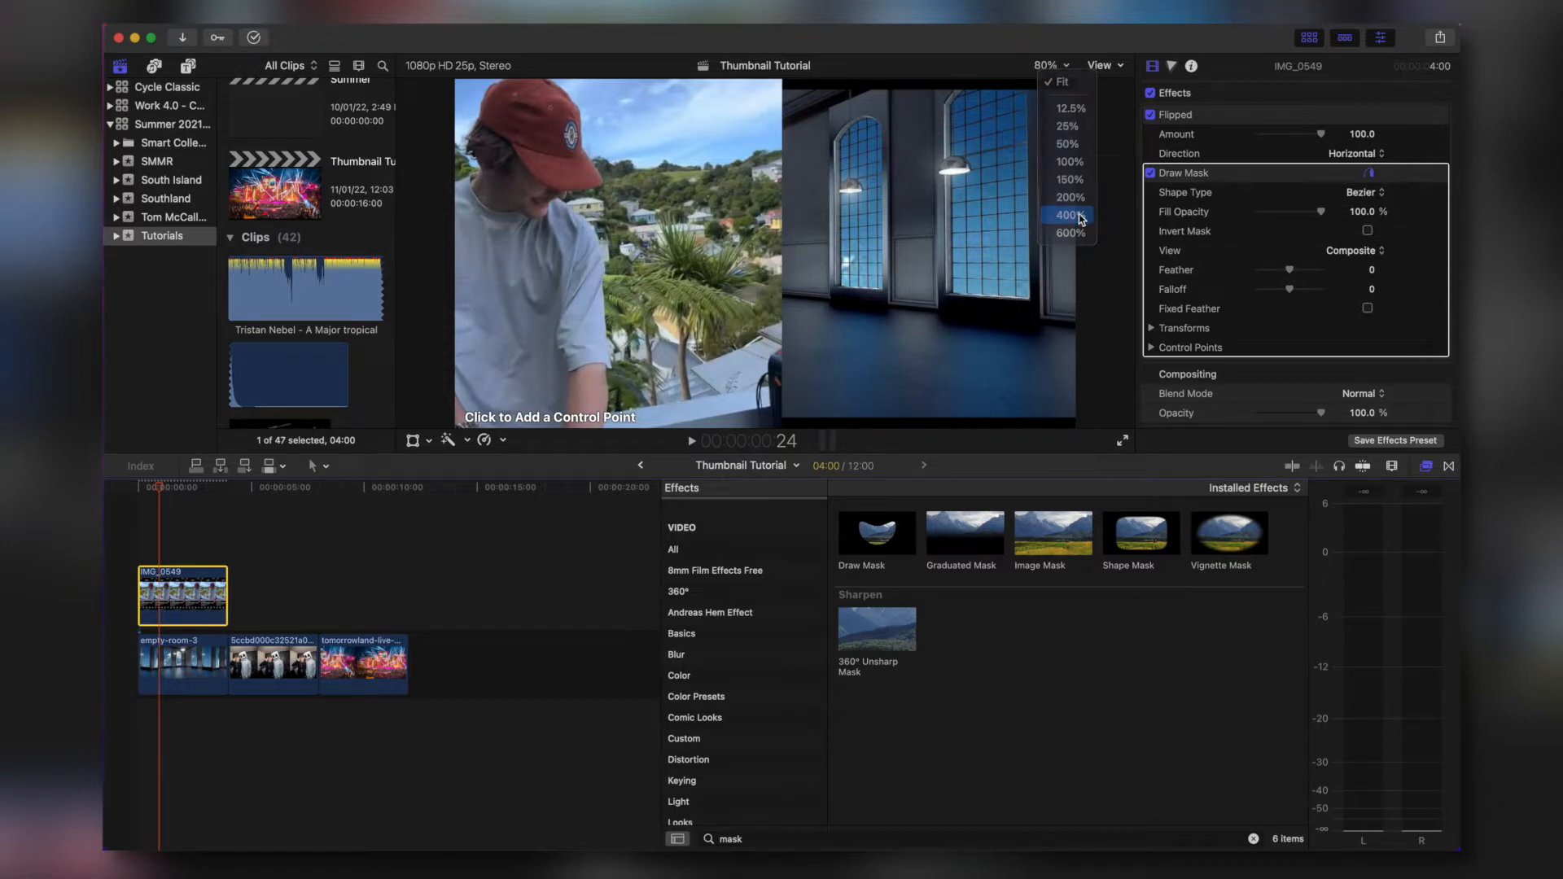
{"action": "mouse_move", "coordinate": [1105, 254]}
{"action": "left_mouse_down"}
{"action": "mouse_move", "coordinate": [1107, 228]}
{"action": "mouse_move", "coordinate": [1091, 253]}
{"action": "left_mouse_up"}
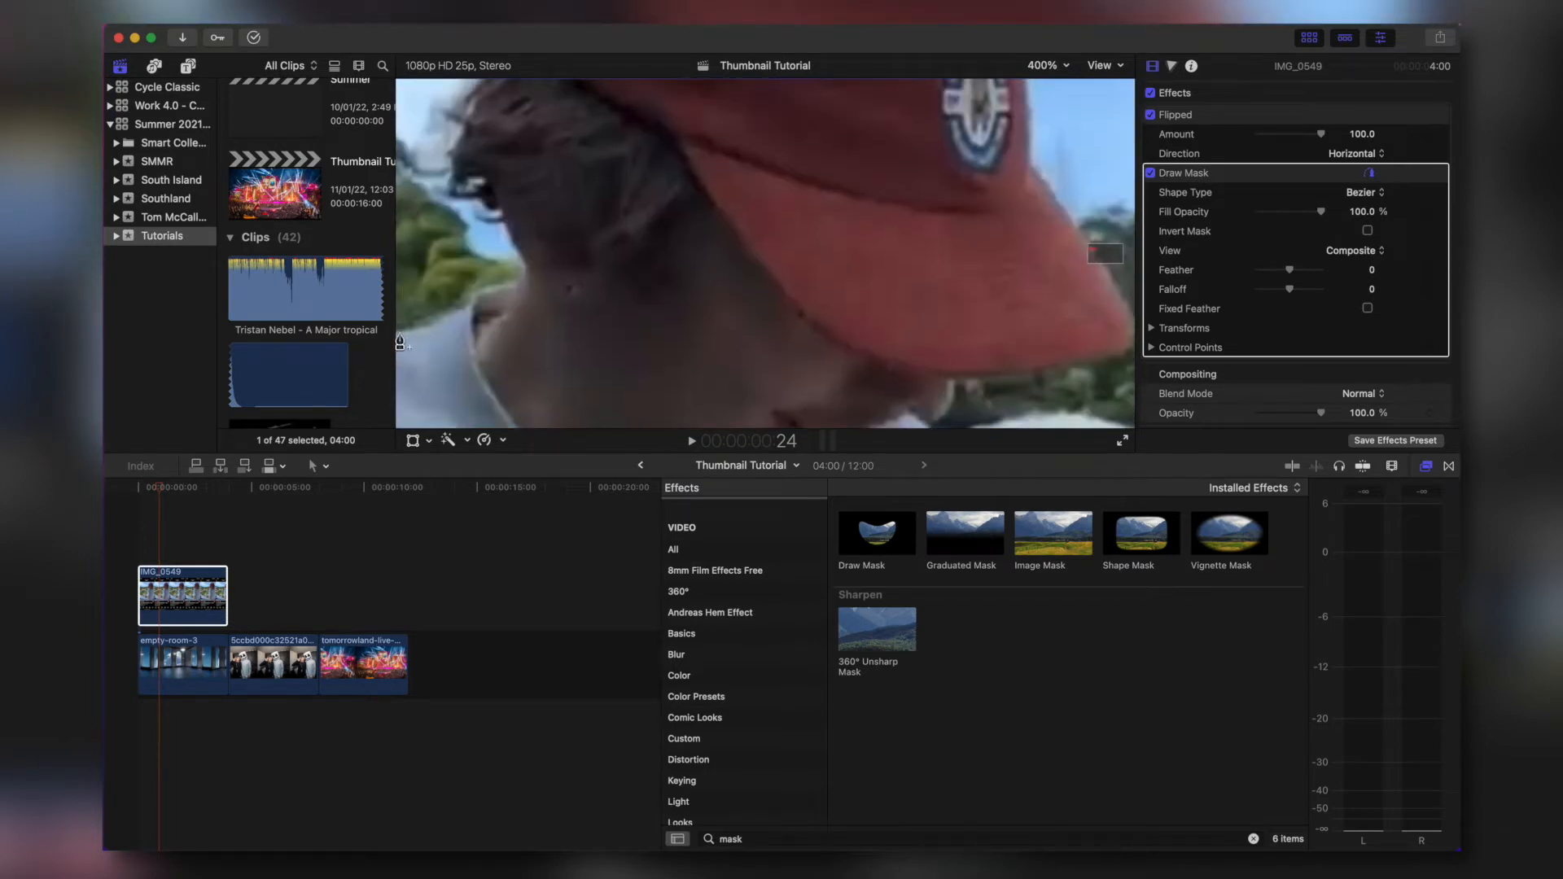
{"action": "left_click", "coordinate": [399, 332]}
{"action": "left_click", "coordinate": [426, 326]}
{"action": "left_click", "coordinate": [491, 287]}
{"action": "left_click", "coordinate": [529, 272]}
{"action": "left_click", "coordinate": [505, 219]}
{"action": "left_click", "coordinate": [487, 195]}
{"action": "left_click", "coordinate": [477, 178]}
{"action": "left_click", "coordinate": [458, 144]}
{"action": "left_click", "coordinate": [476, 100]}
Continue the mask outline up the back of the head and around the crown of the red cap.
{"action": "scroll", "coordinate": [1083, 198], "scroll_direction": "up", "scroll_amount": 5}
{"action": "left_click", "coordinate": [491, 201]}
{"action": "left_click", "coordinate": [511, 158]}
{"action": "left_click", "coordinate": [537, 110]}
{"action": "left_click", "coordinate": [568, 100]}
{"action": "left_click", "coordinate": [599, 86]}
{"action": "left_click", "coordinate": [825, 81]}
{"action": "left_click", "coordinate": [865, 99]}
{"action": "left_click", "coordinate": [980, 224]}
{"action": "left_click", "coordinate": [1000, 399]}
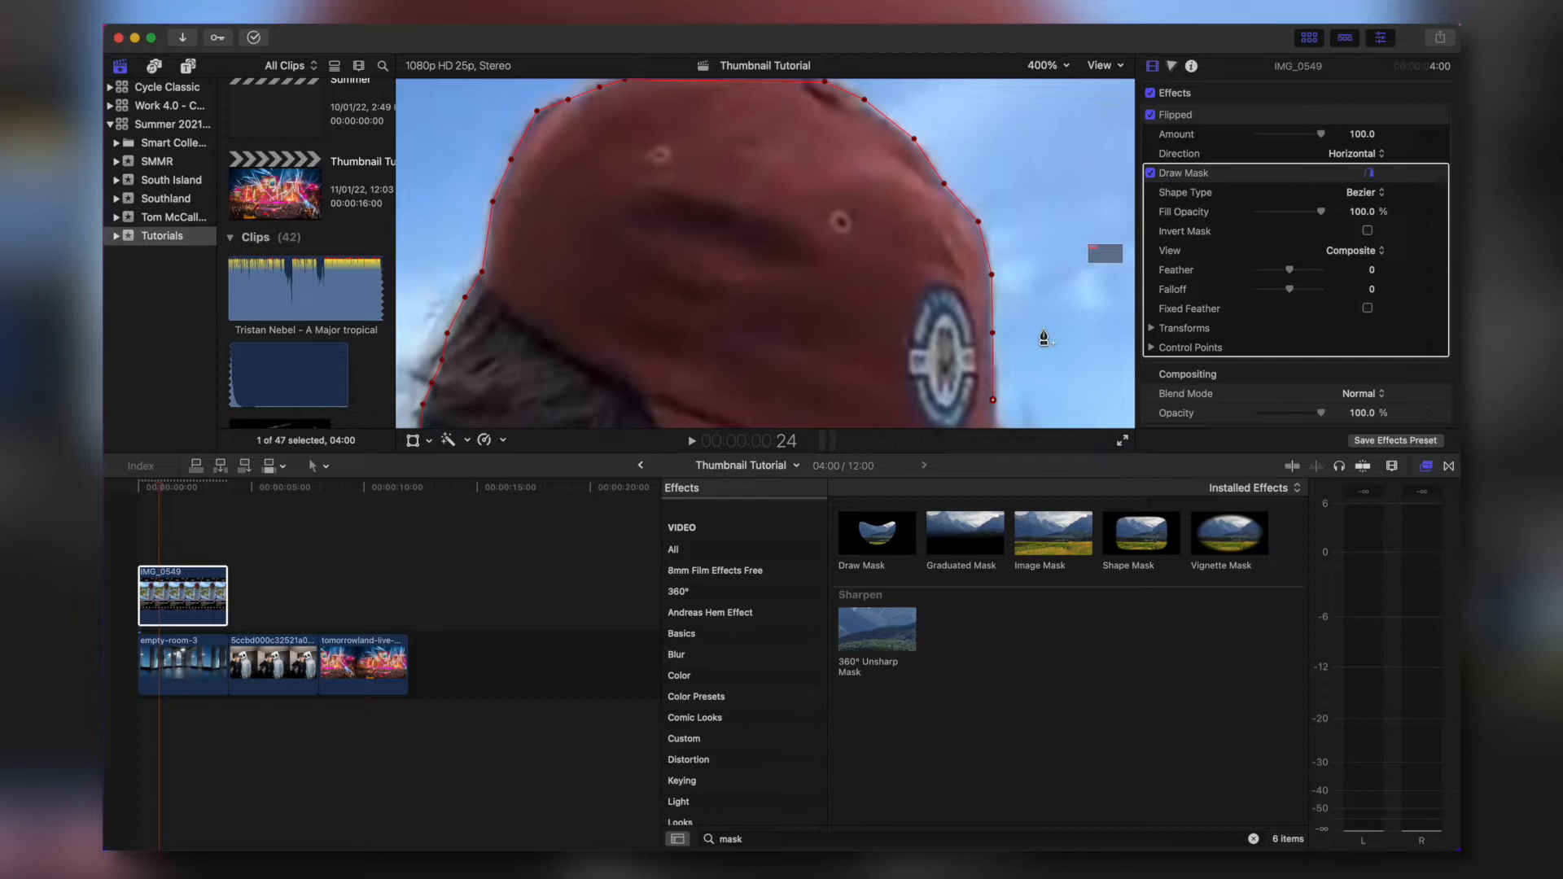
Trace the cap's brim and the face, and continue around the body to close the mask at the shoulder.
{"action": "scroll", "coordinate": [1048, 339], "scroll_direction": "down", "scroll_amount": 5}
{"action": "left_click", "coordinate": [812, 204]}
{"action": "left_click", "coordinate": [855, 269]}
{"action": "left_click", "coordinate": [780, 320]}
{"action": "left_click", "coordinate": [675, 338]}
{"action": "left_click", "coordinate": [651, 382]}
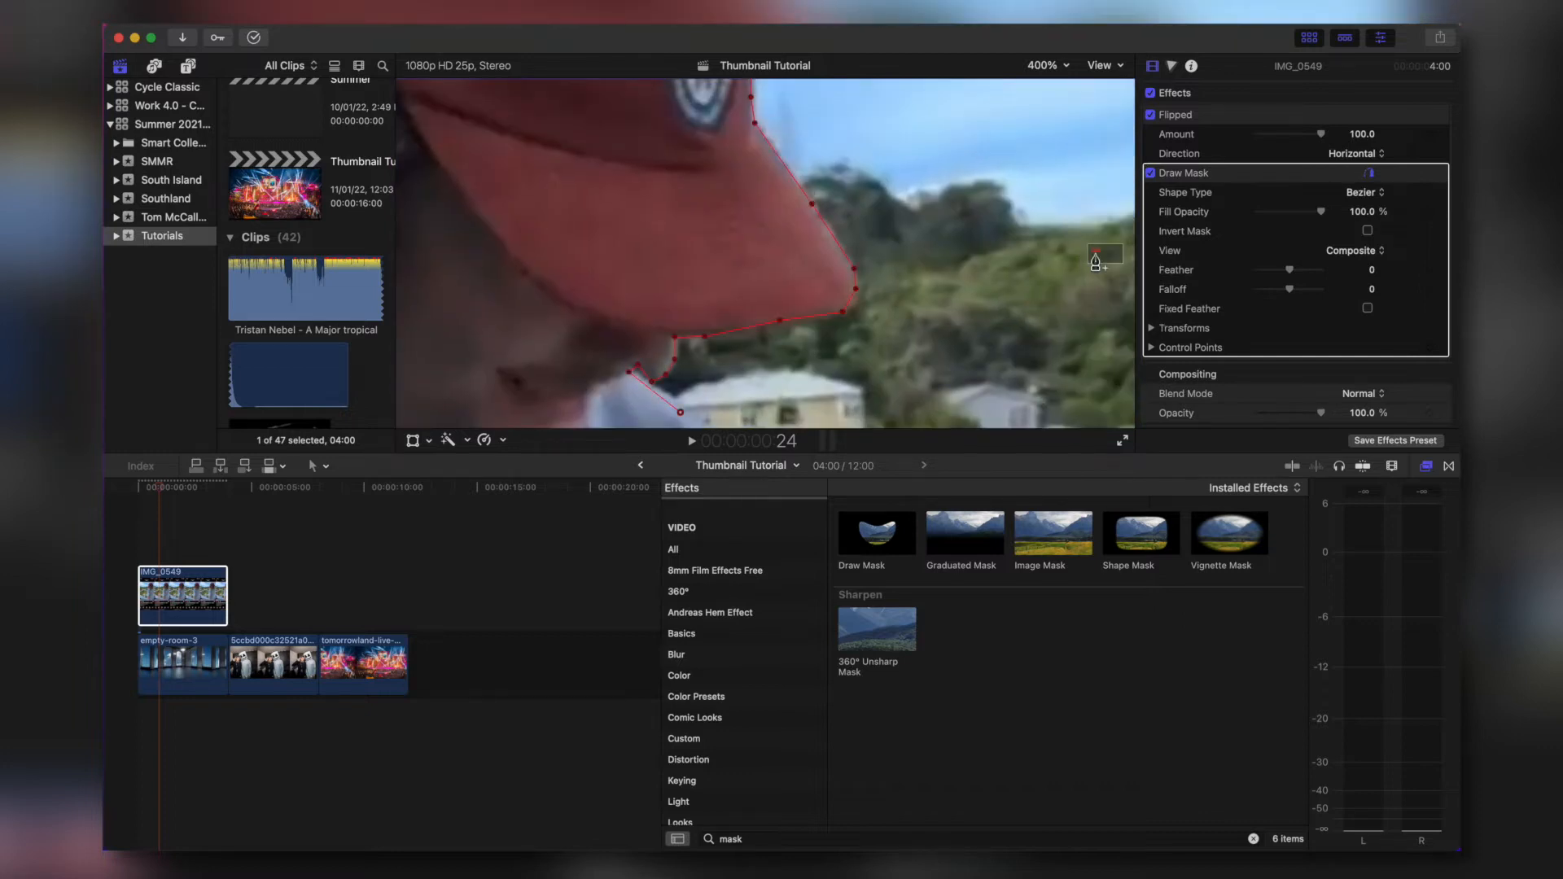
{"action": "scroll", "coordinate": [1098, 256], "scroll_direction": "down", "scroll_amount": 10}
{"action": "scroll", "coordinate": [1098, 259], "scroll_direction": "down", "scroll_amount": 10}
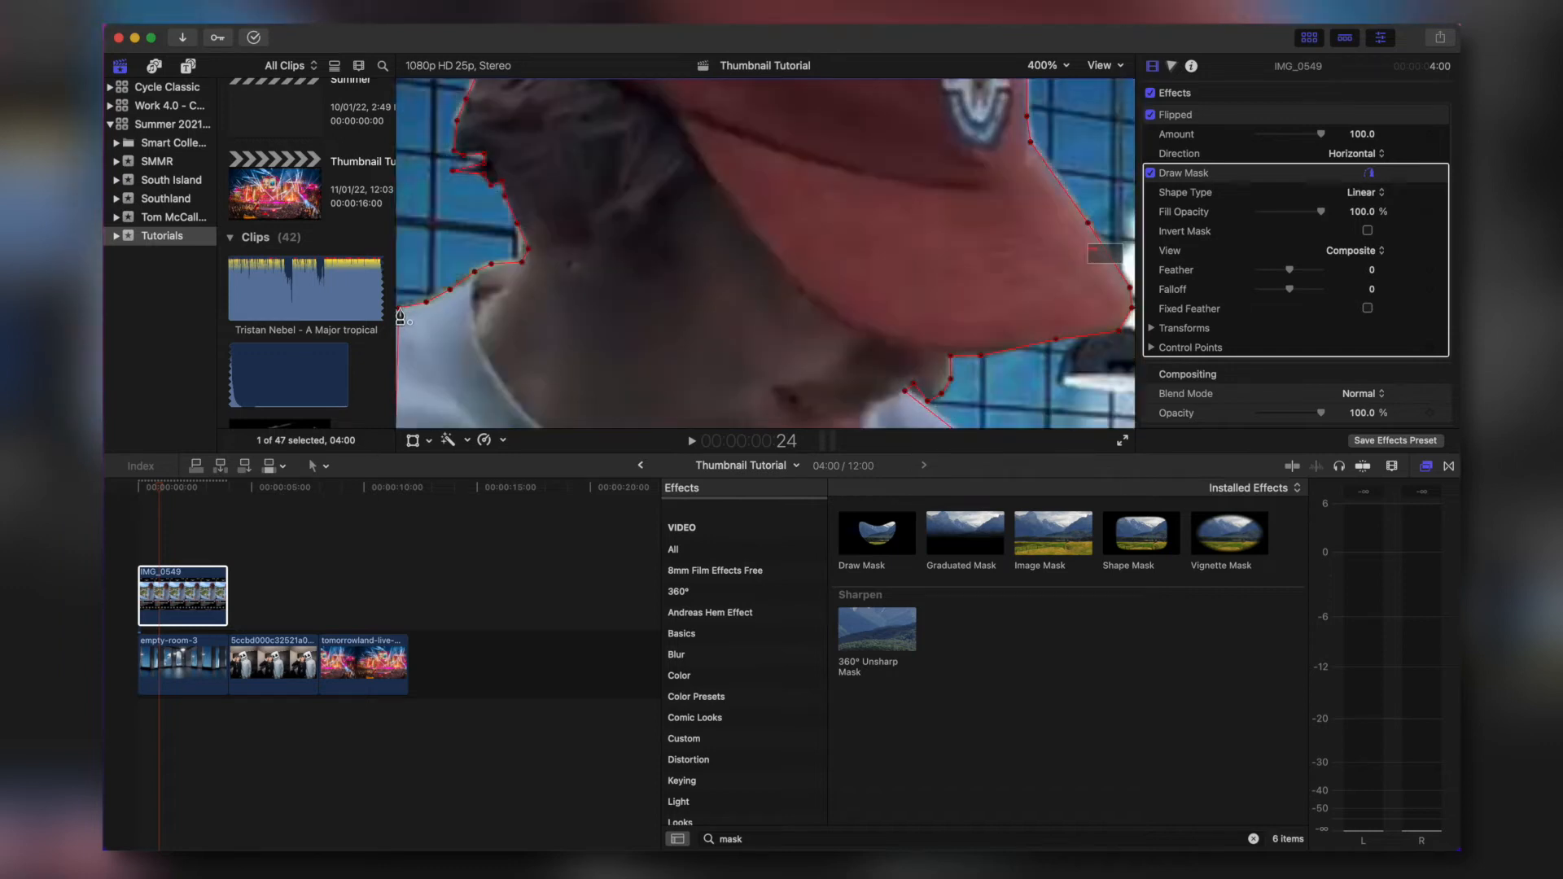
Play back the masked IMG_0549 clip to check the cutout over the room background.
{"action": "key", "text": "shift+z"}
{"action": "key", "text": "super+equal"}
{"action": "key", "text": "space"}
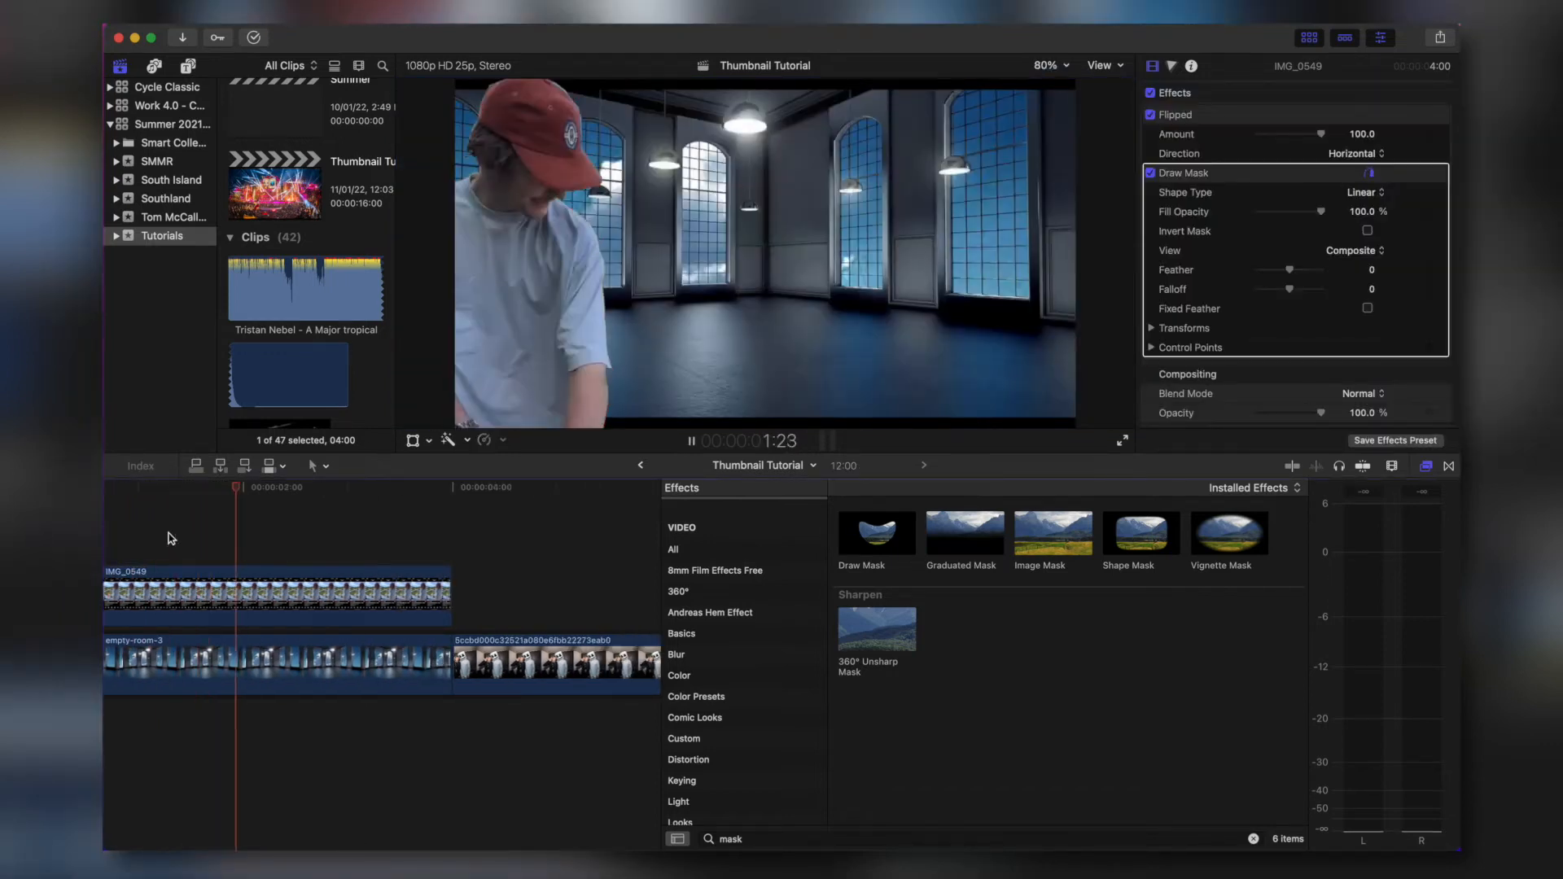
{"action": "key", "text": "space"}
Hide the on-screen outline of IMG_0549's Draw Mask and set its feather to -5.
{"action": "left_click", "coordinate": [268, 593]}
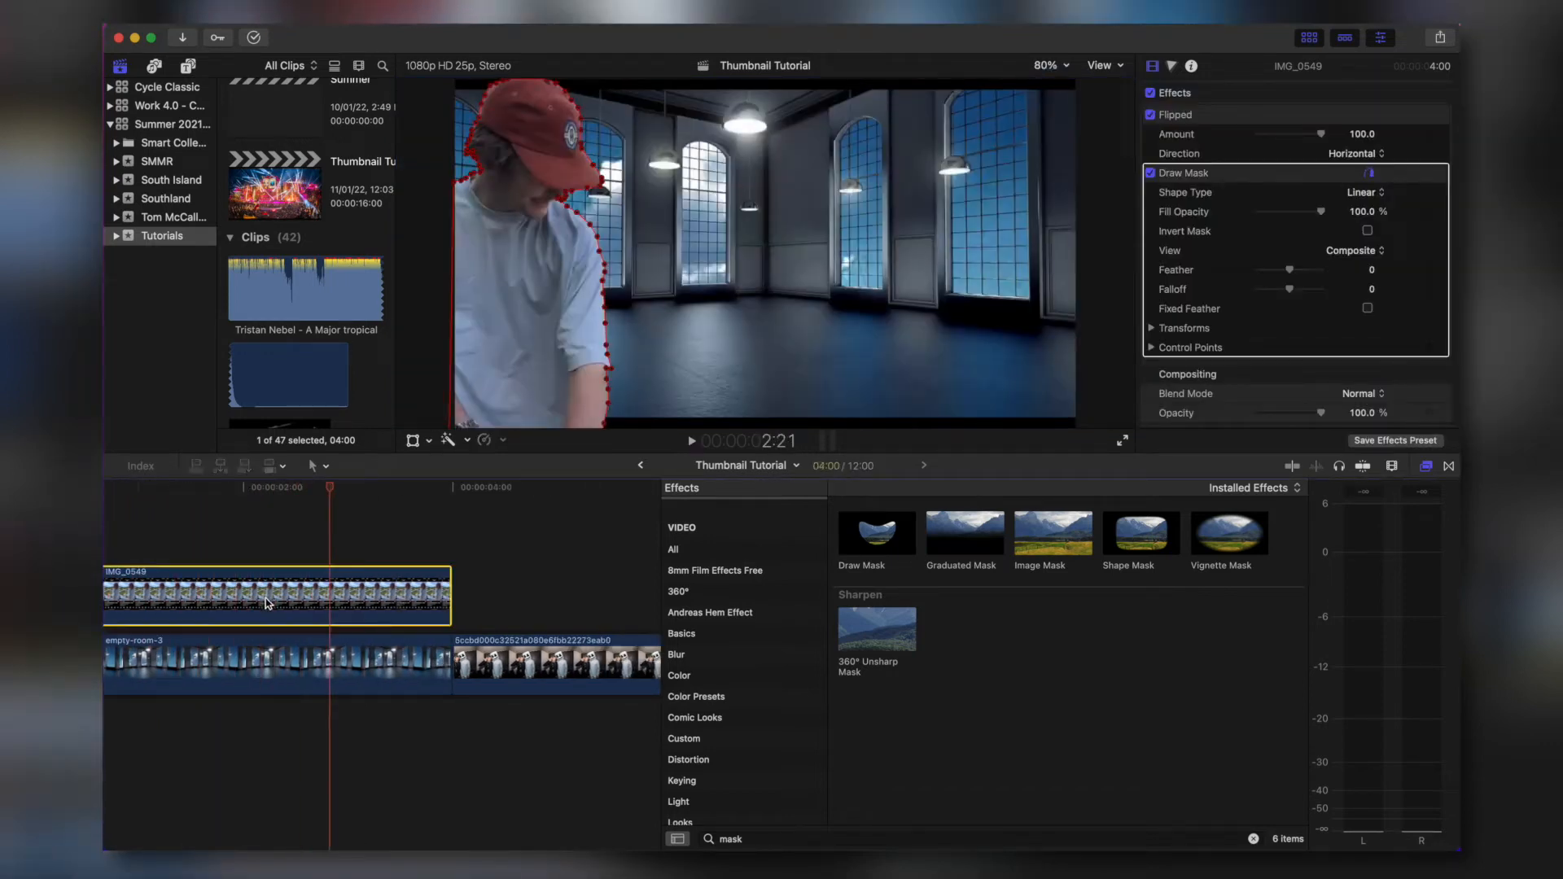
{"action": "left_click", "coordinate": [1372, 175]}
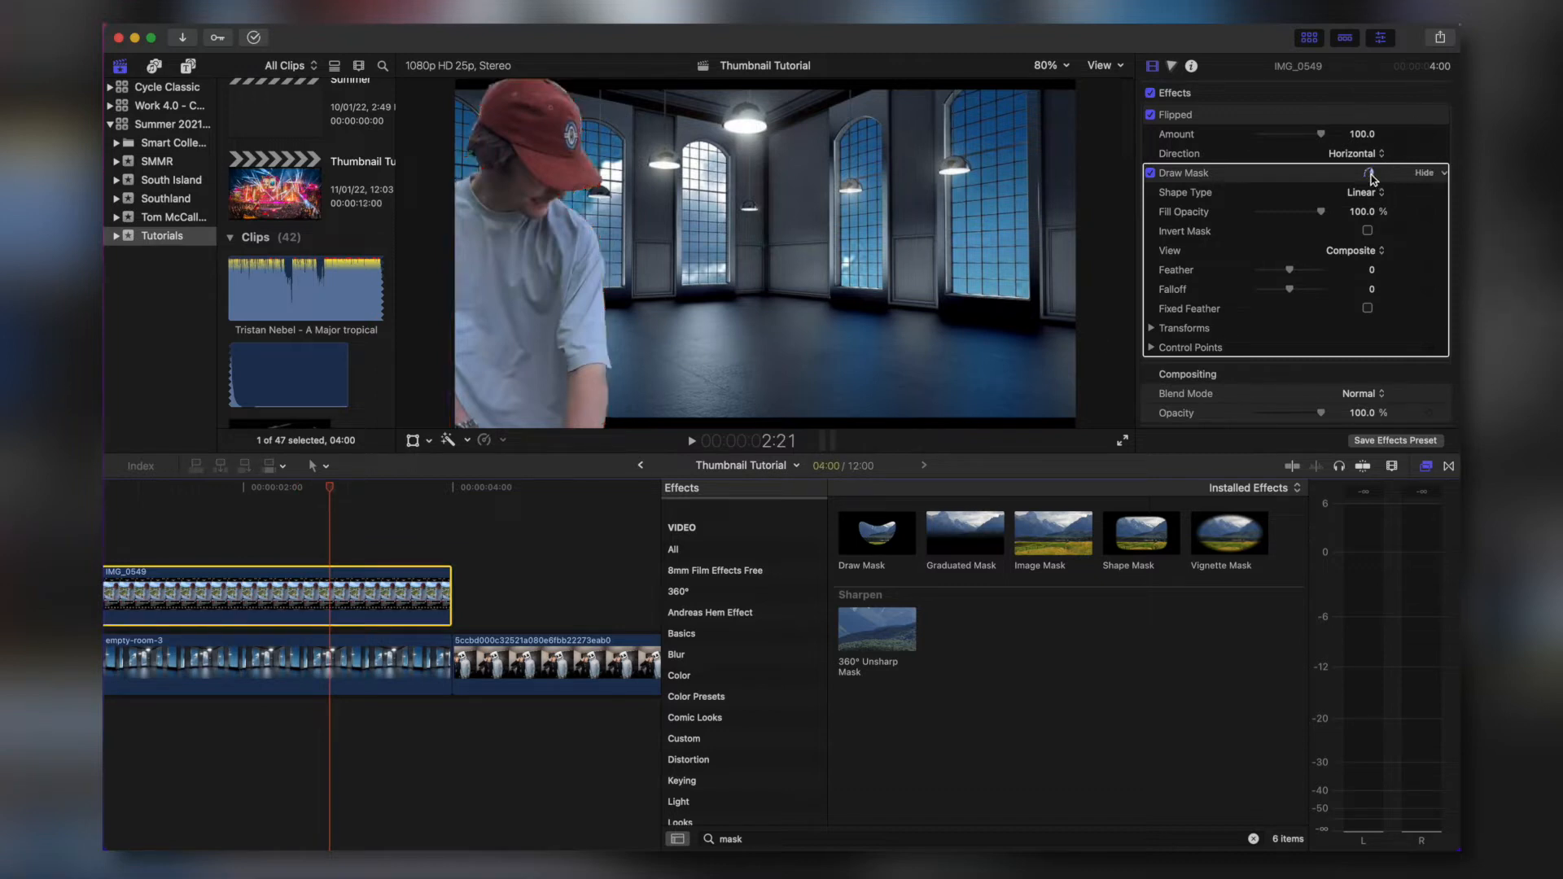
{"action": "left_click_drag", "start_coordinate": [1291, 269], "coordinate": [1289, 270]}
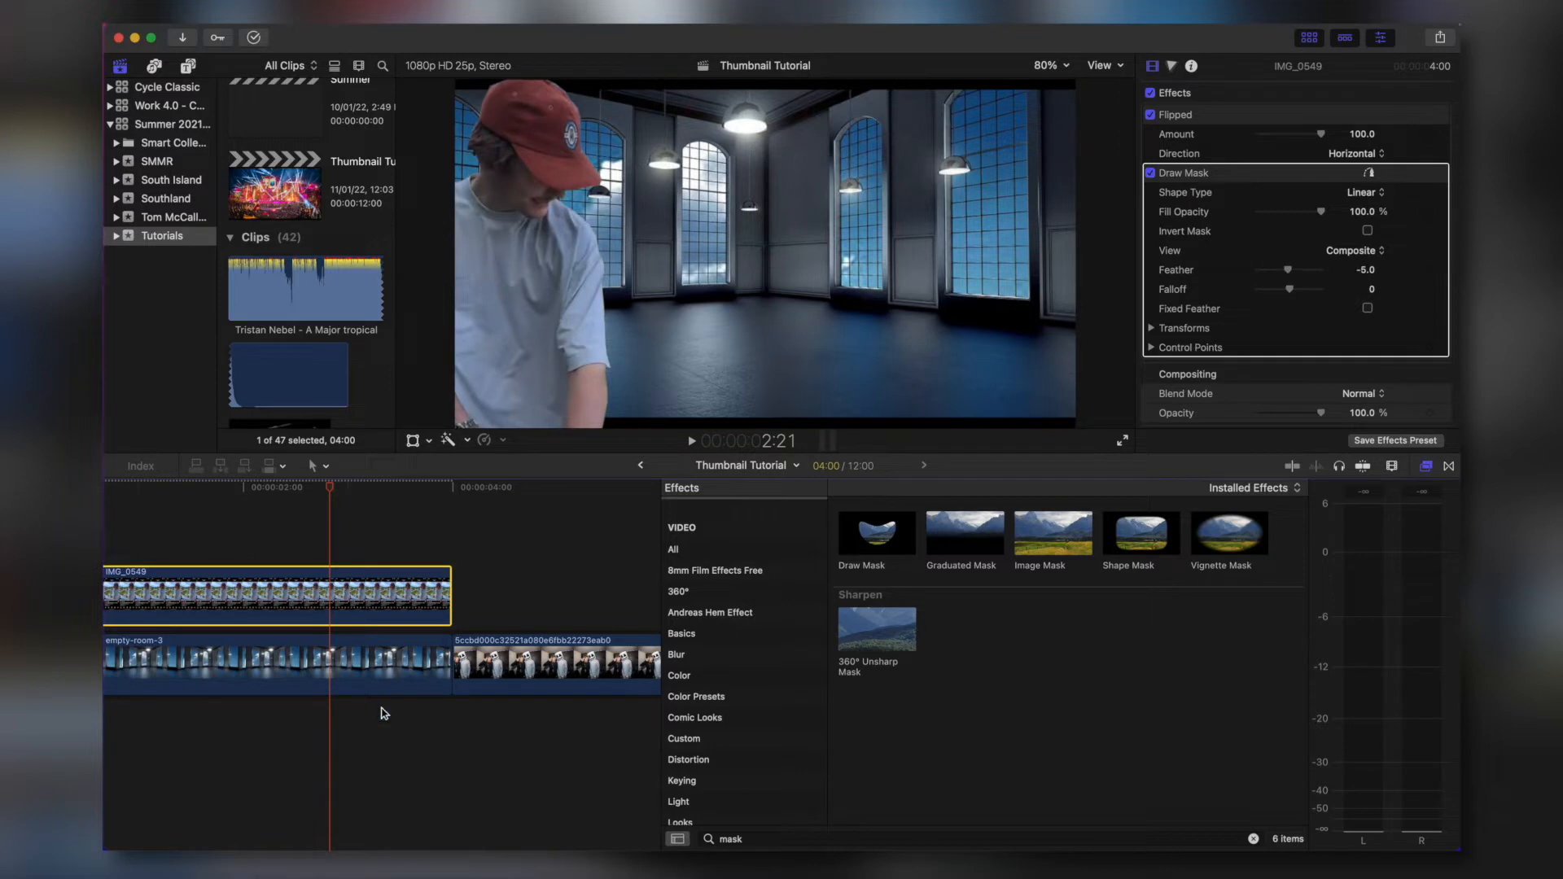
Duplicate the masked IMG_0549 clip and stack the copy directly on top of the original.
{"action": "scroll", "coordinate": [309, 596], "scroll_direction": "left", "scroll_amount": 3}
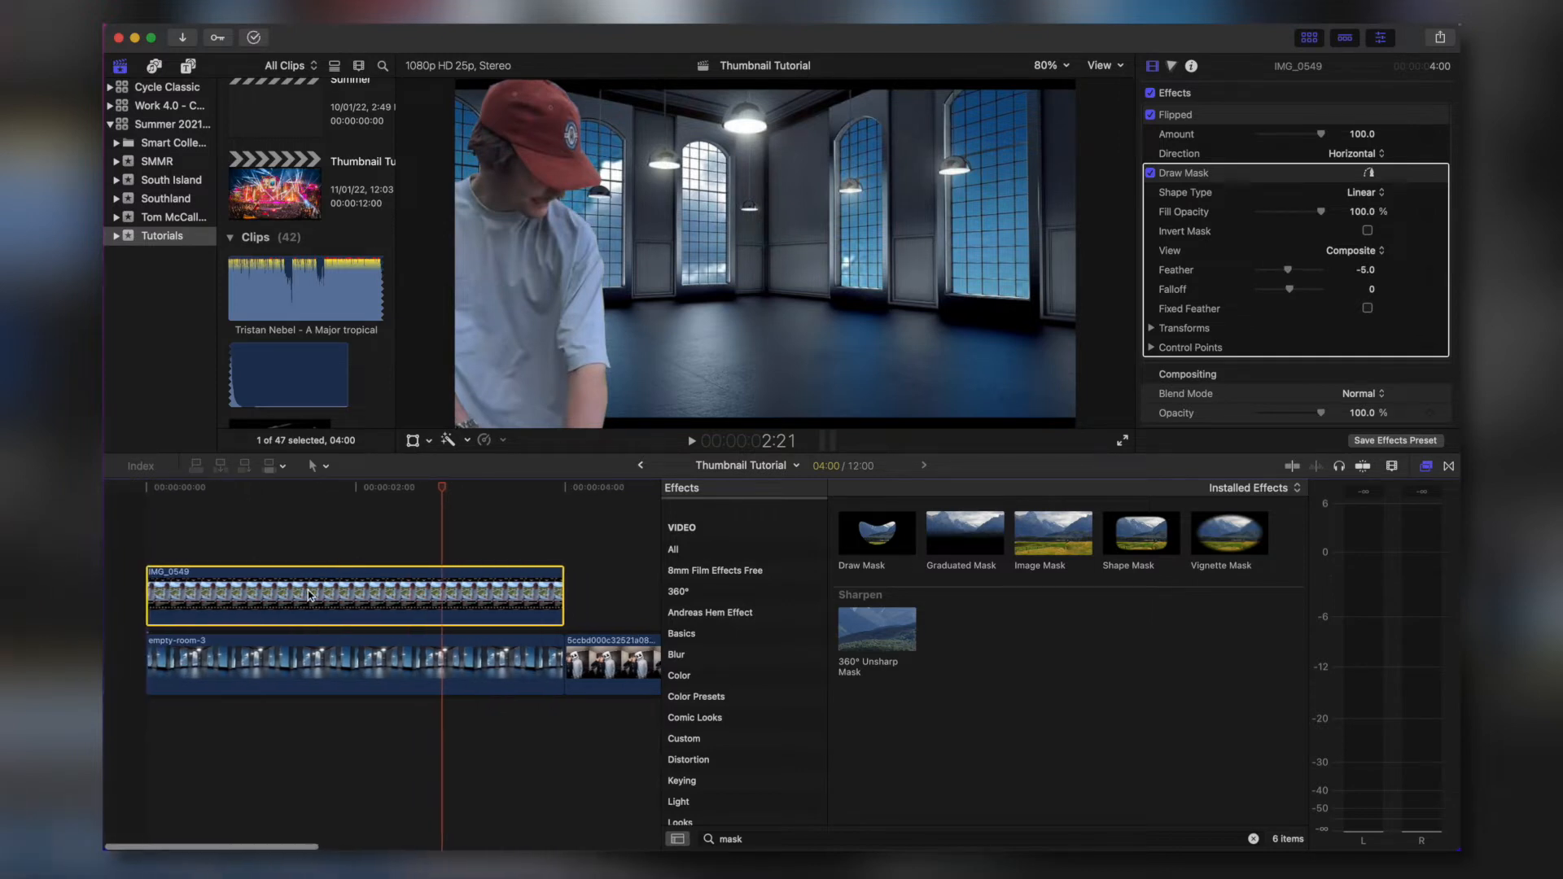
{"action": "left_click", "coordinate": [136, 528]}
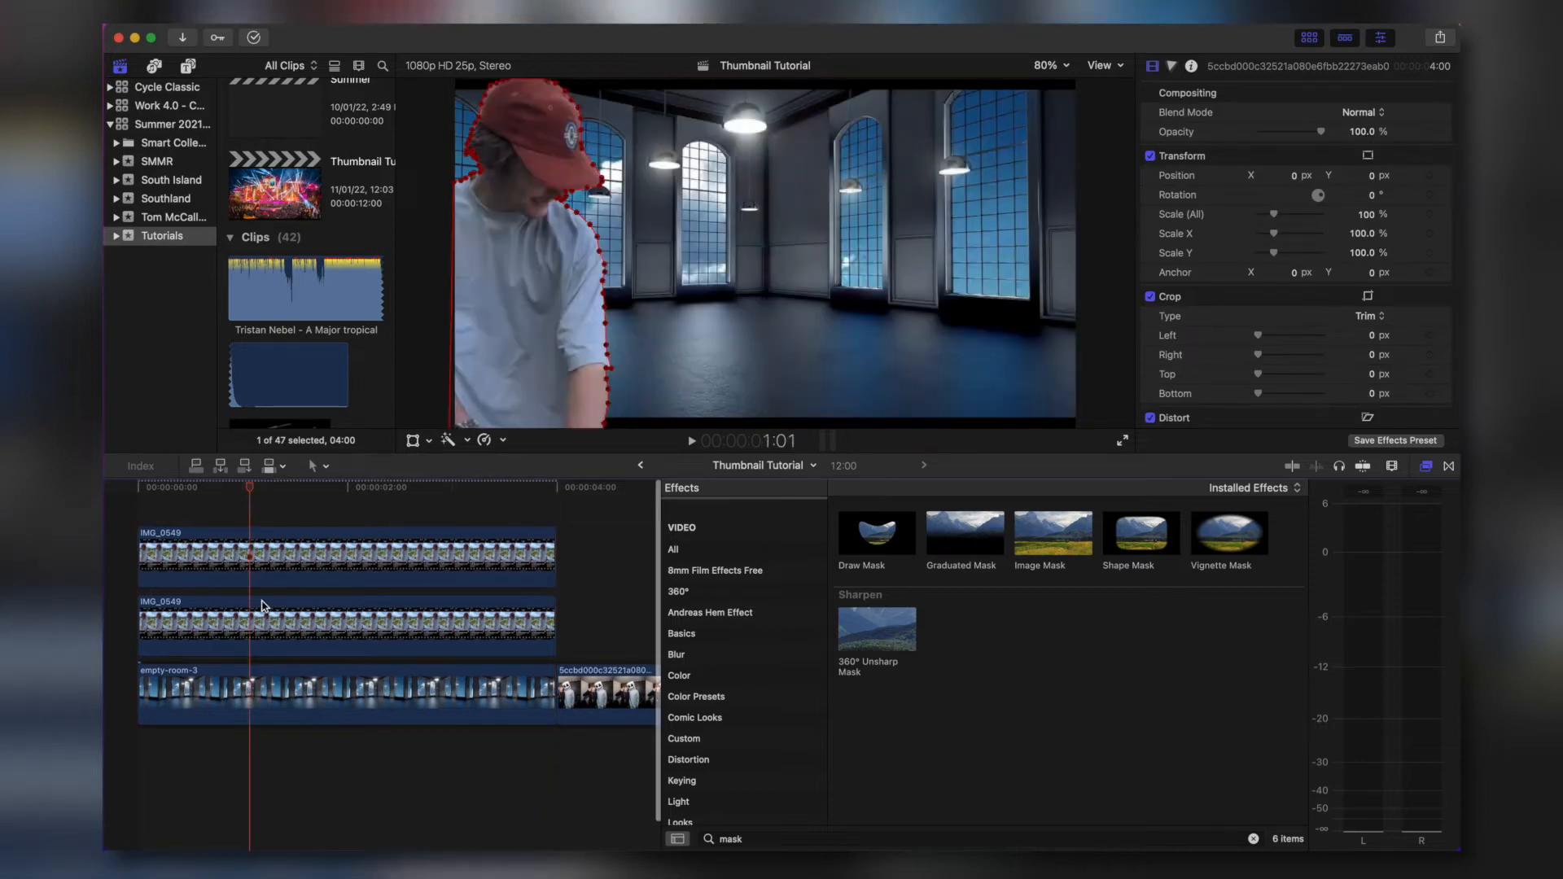
On the lower IMG_0549 copy, raise the Color Board's global exposure to 100% and set the Draw Mask feather to 4.
{"action": "left_click", "coordinate": [262, 605]}
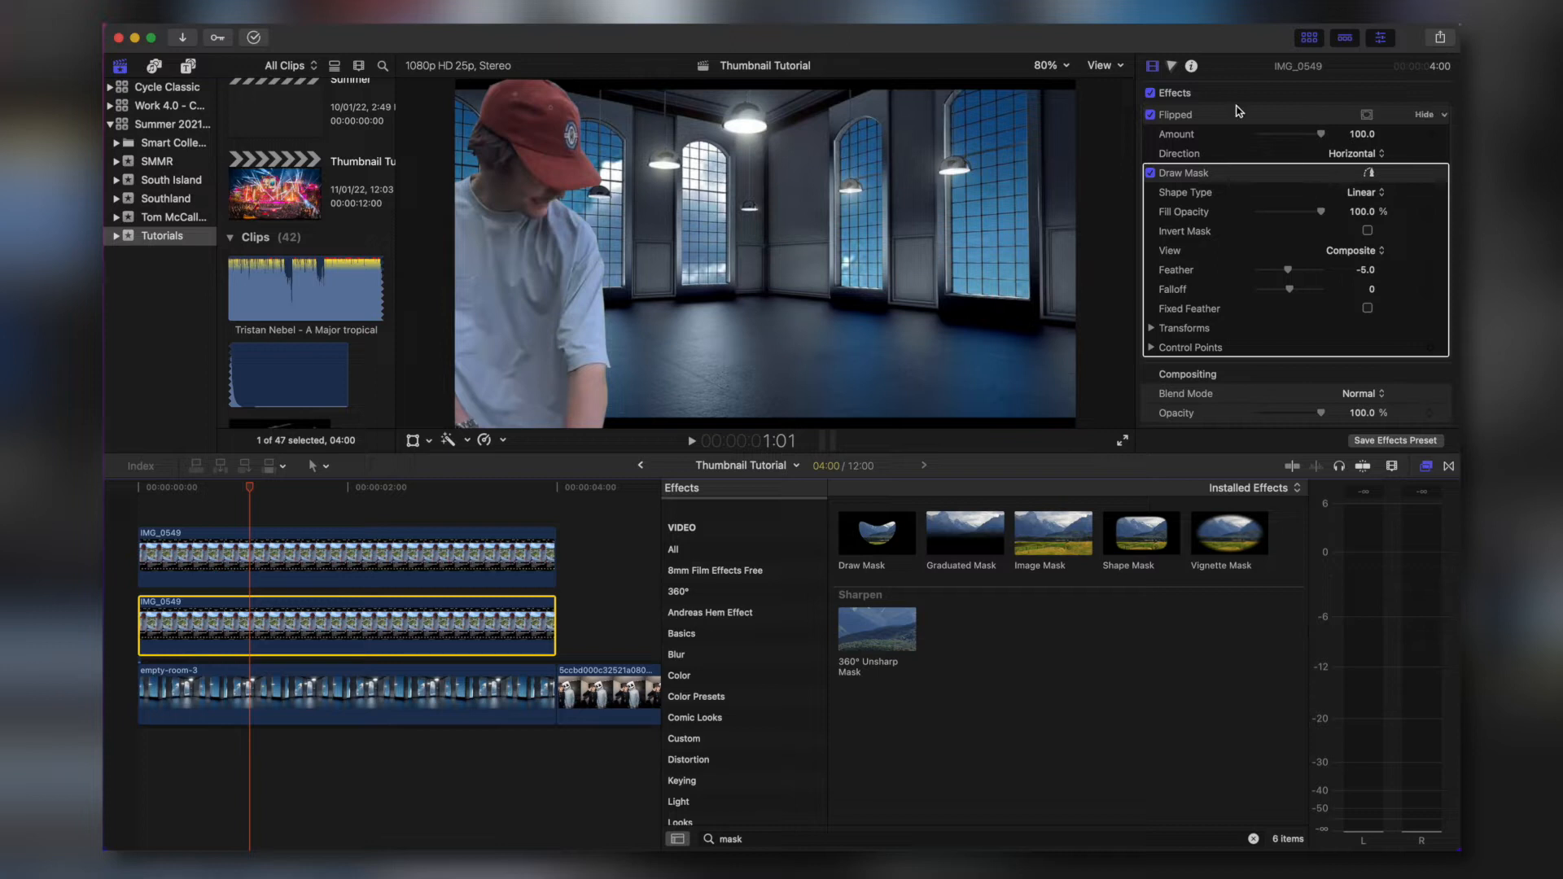
{"action": "left_click", "coordinate": [1171, 65]}
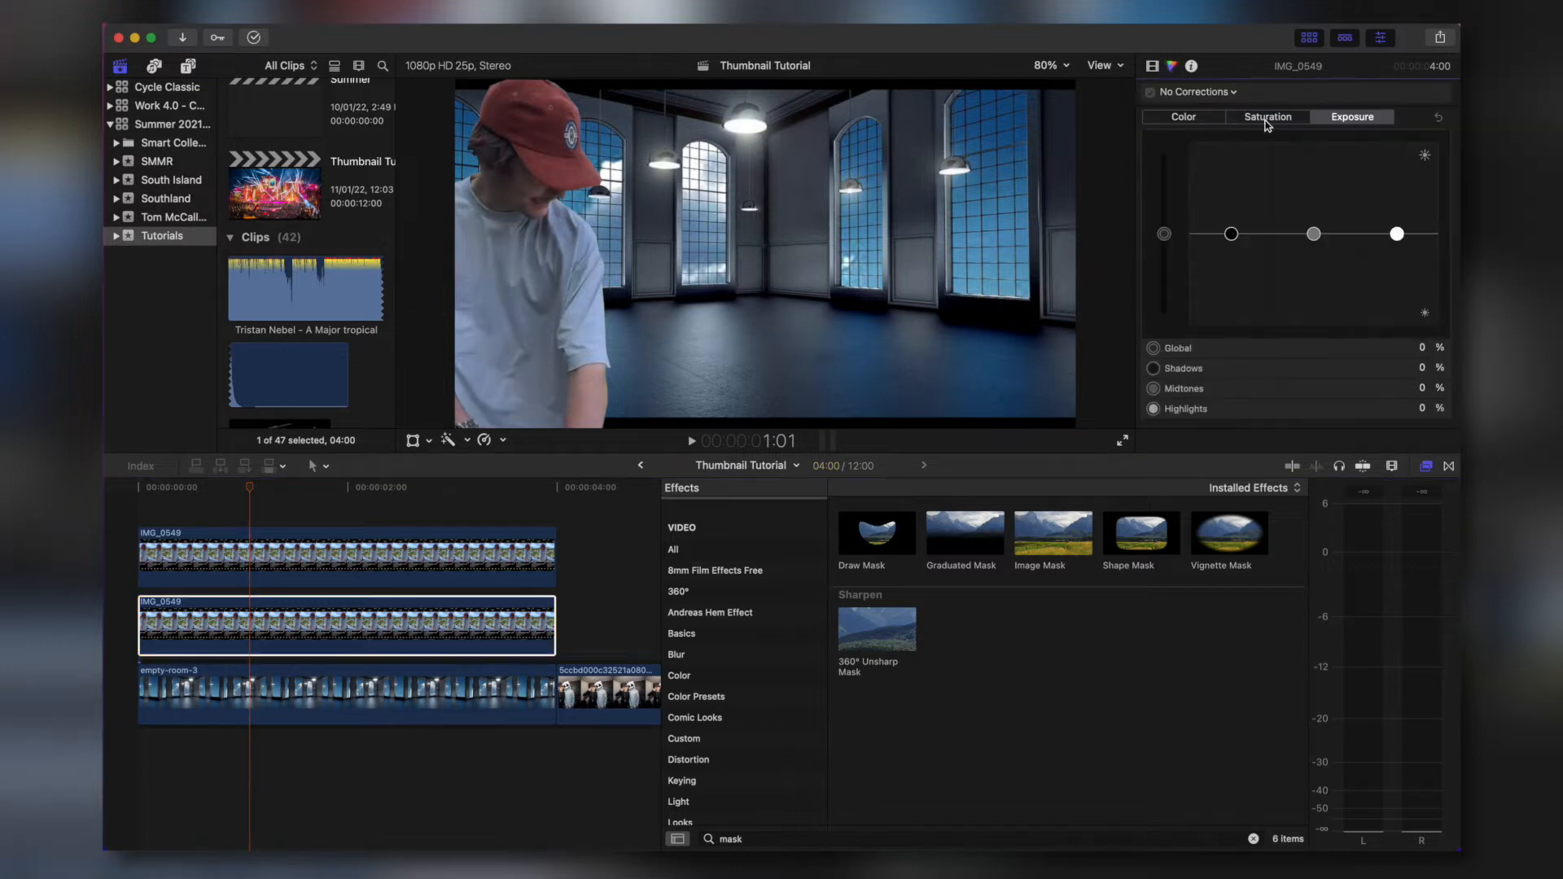
{"action": "left_click_drag", "start_coordinate": [1165, 234], "coordinate": [1144, 106]}
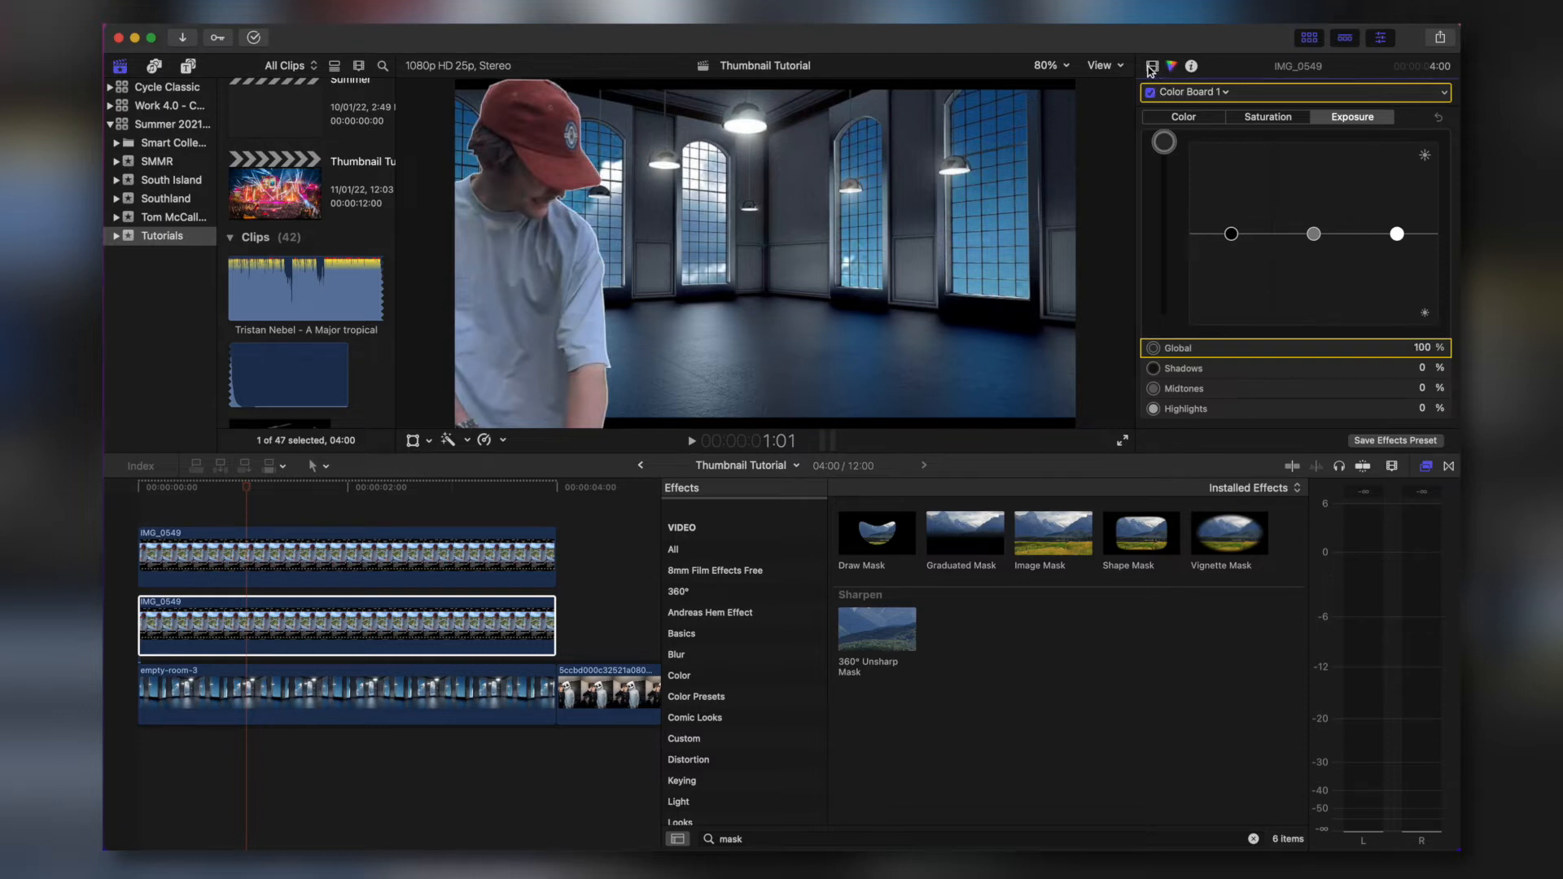
{"action": "left_click", "coordinate": [1152, 67]}
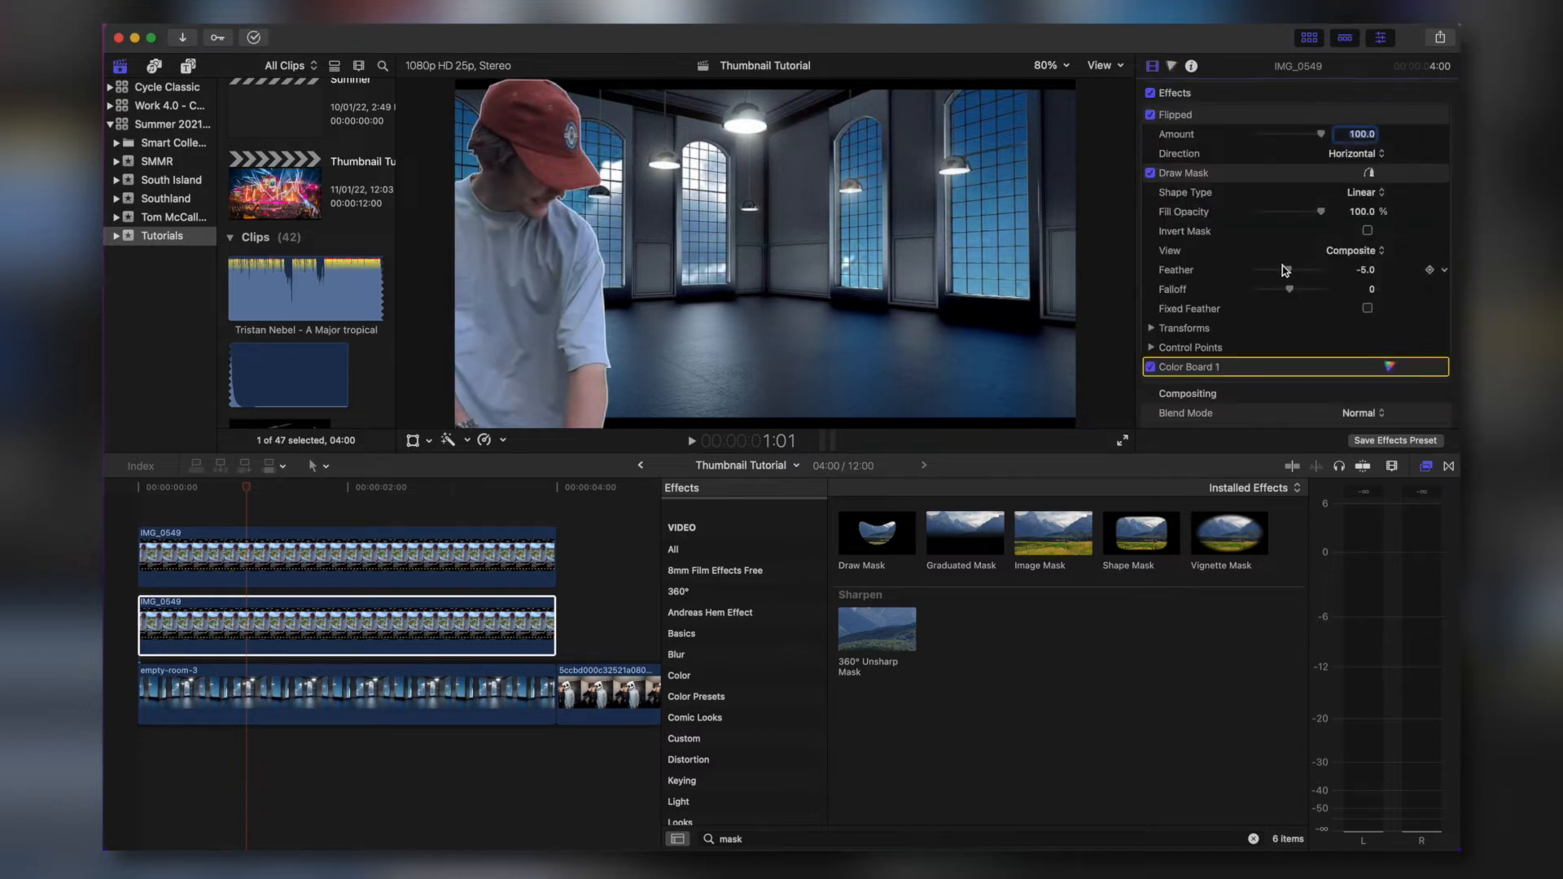
{"action": "left_click_drag", "start_coordinate": [1289, 274], "coordinate": [1294, 274]}
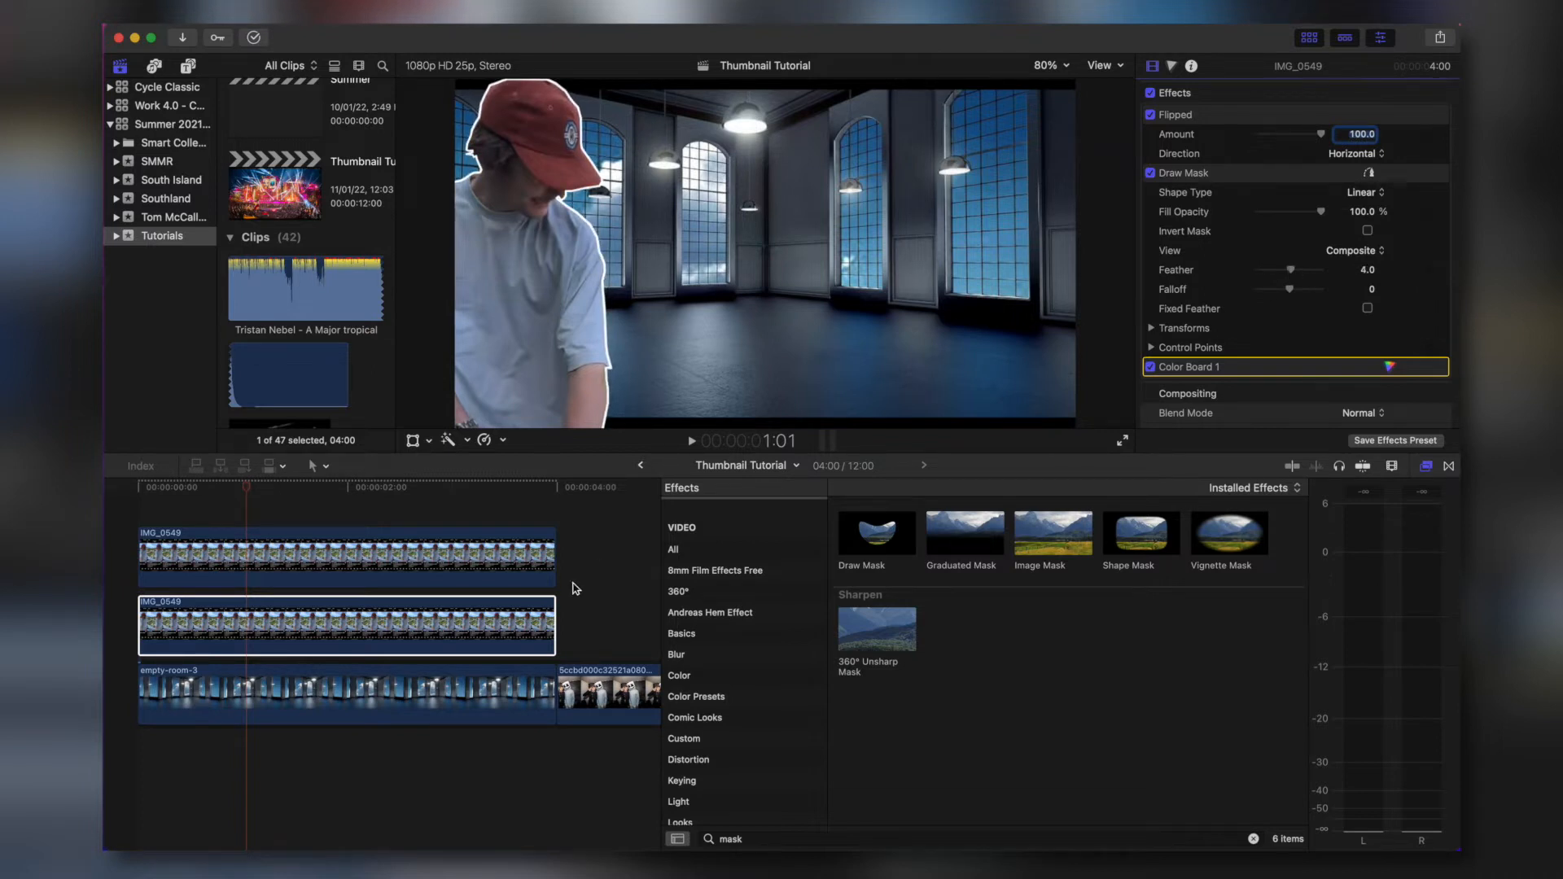
Duplicate the brightened lower IMG_0549 clip and set the bottom copy's Draw Mask feather to 45.
{"action": "left_click", "coordinate": [432, 626]}
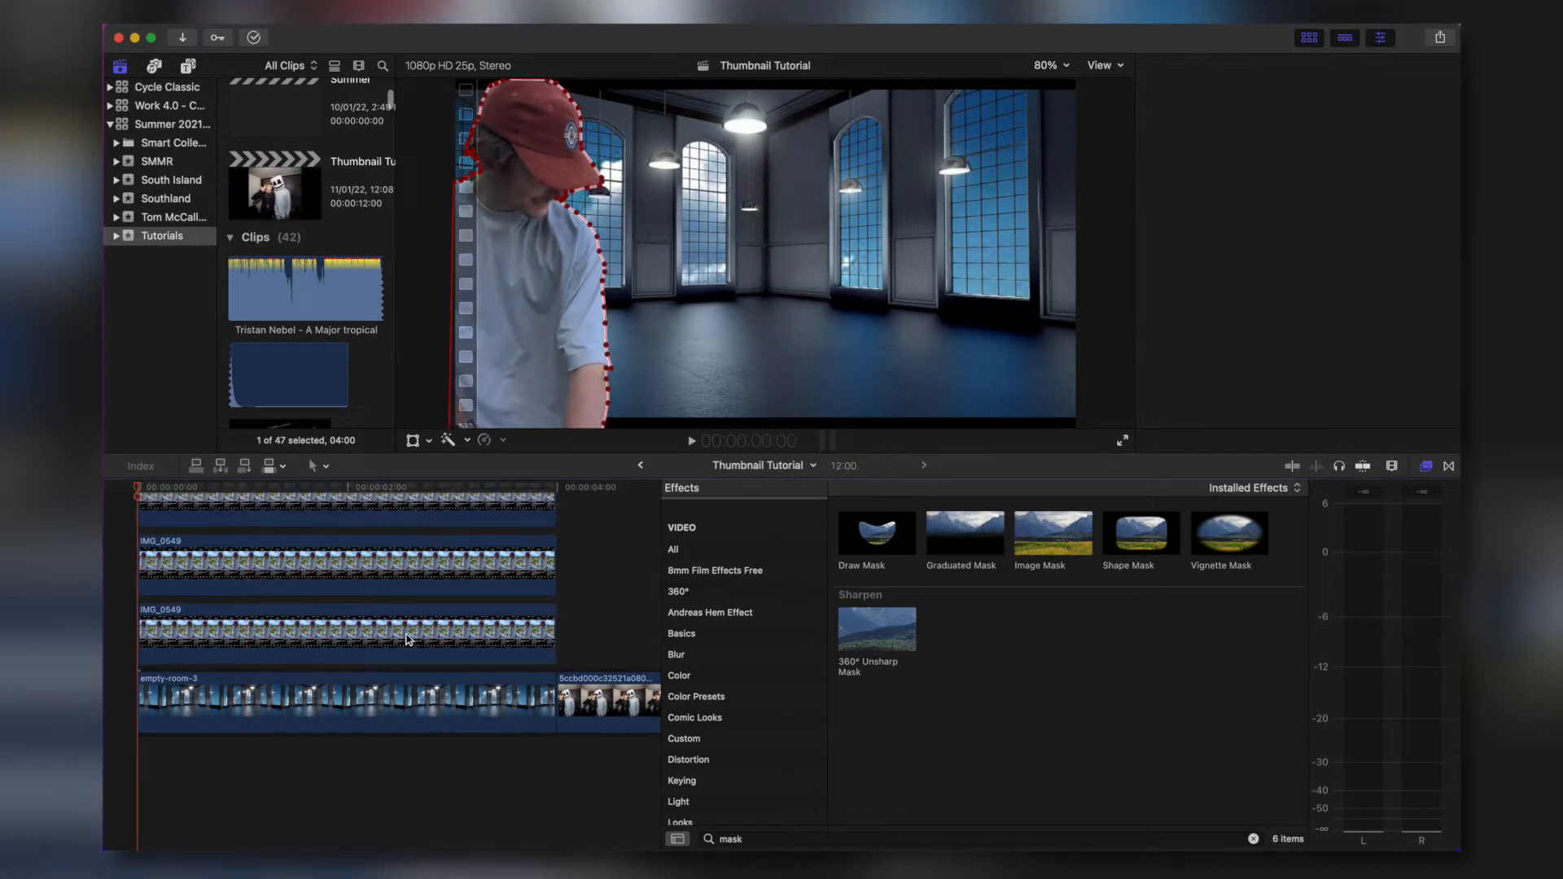
{"action": "left_click_drag", "start_coordinate": [408, 642], "coordinate": [397, 663]}
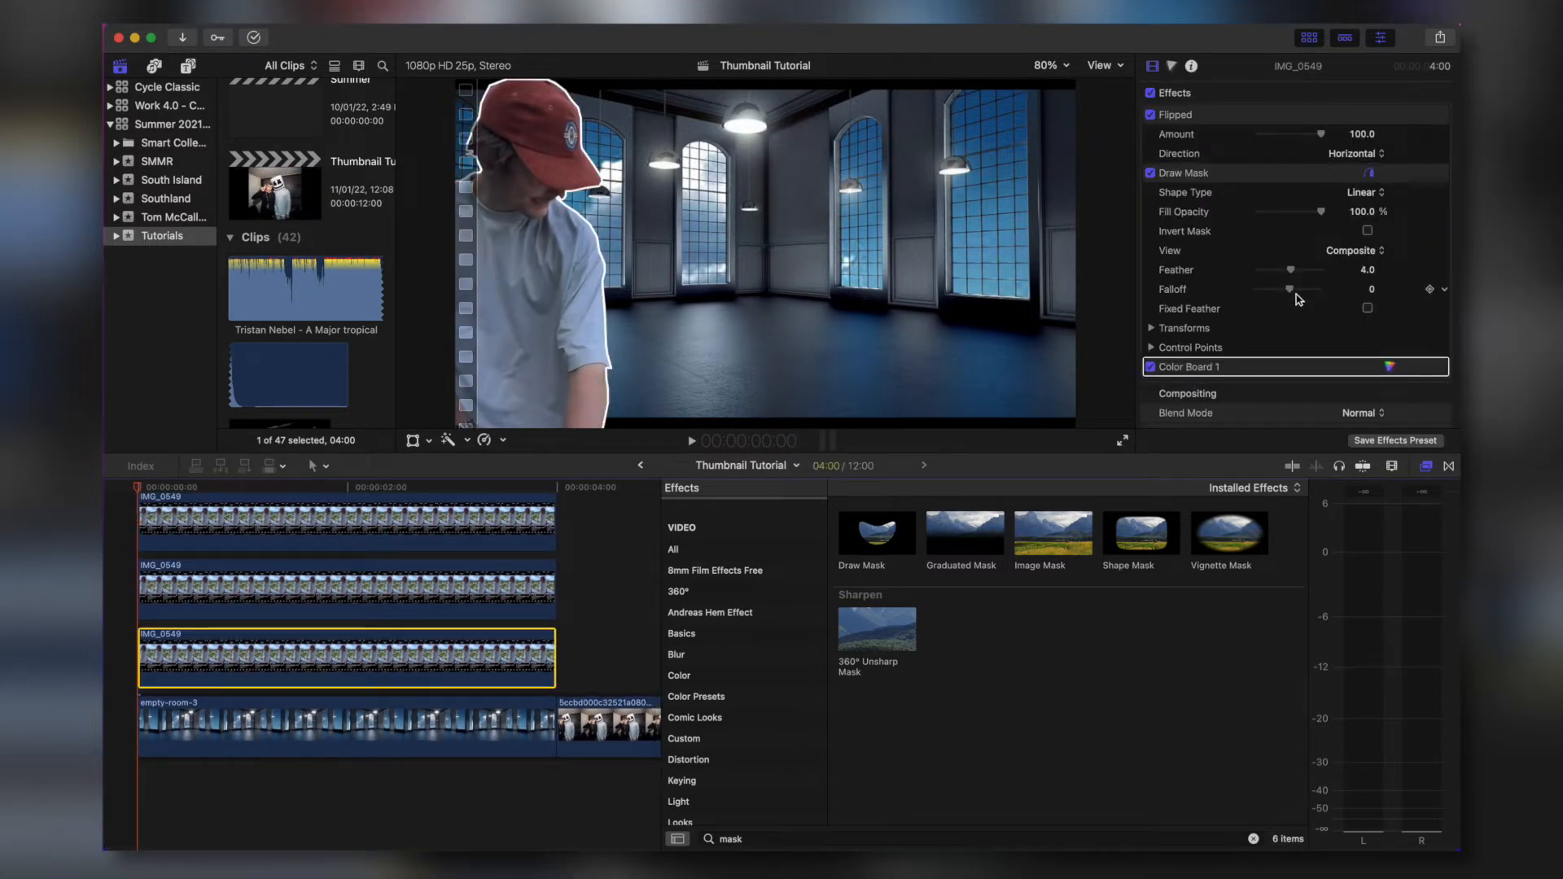
{"action": "mouse_move", "coordinate": [1293, 273]}
{"action": "left_mouse_down"}
{"action": "mouse_move", "coordinate": [1324, 277]}
{"action": "mouse_move", "coordinate": [1306, 282]}
{"action": "left_mouse_up"}
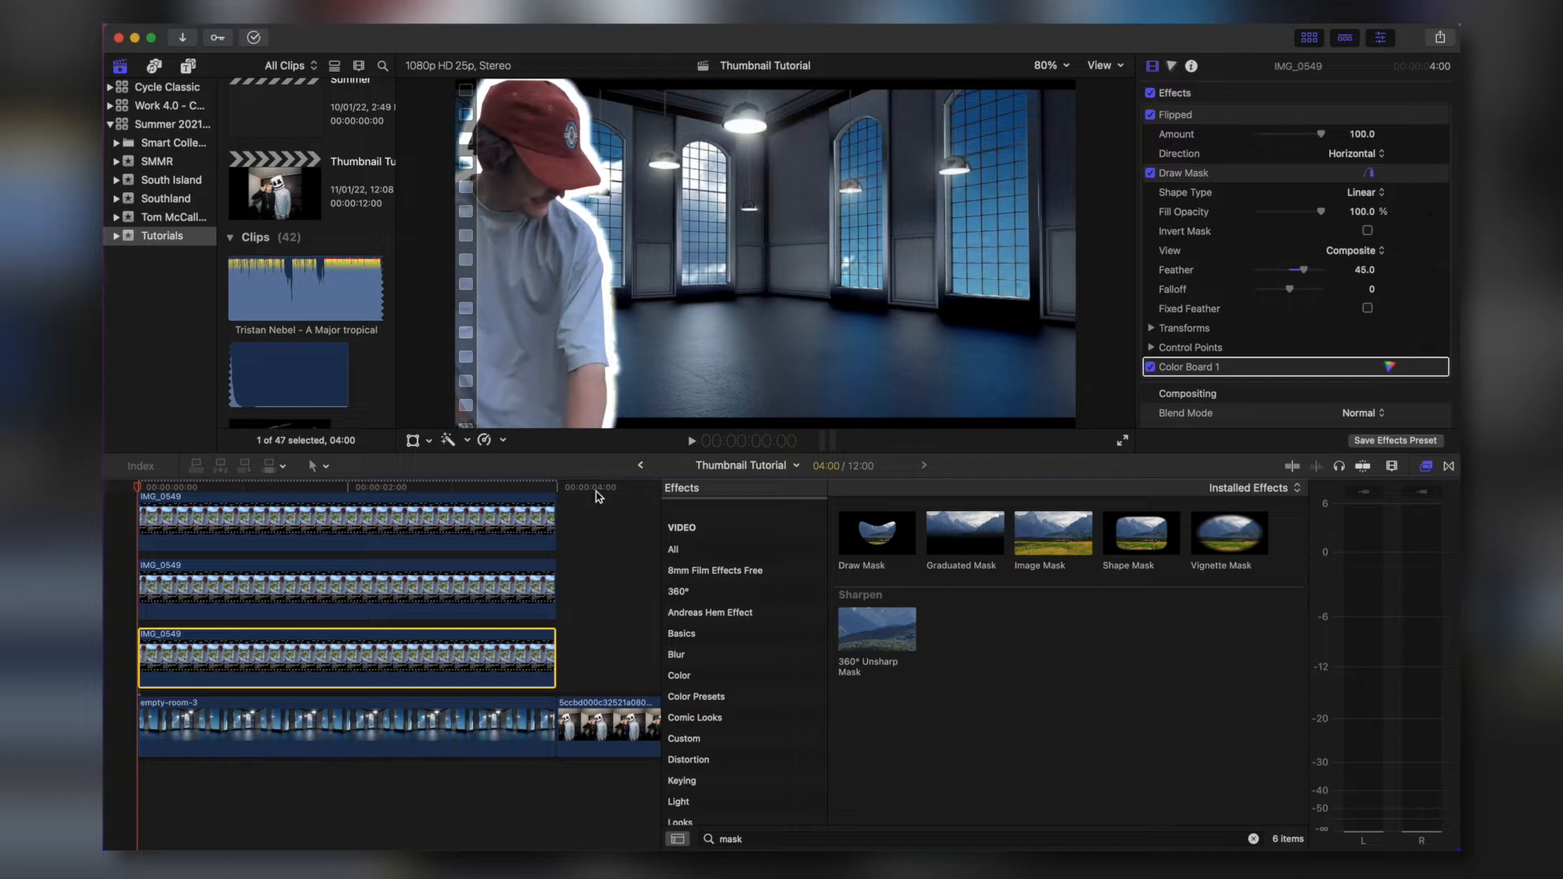
Turn the bottom IMG_0549 copy into a compound clip named Thumbnail Tutorial Clip in the Tutorials event.
{"action": "right_click", "coordinate": [434, 520]}
{"action": "left_click", "coordinate": [515, 534]}
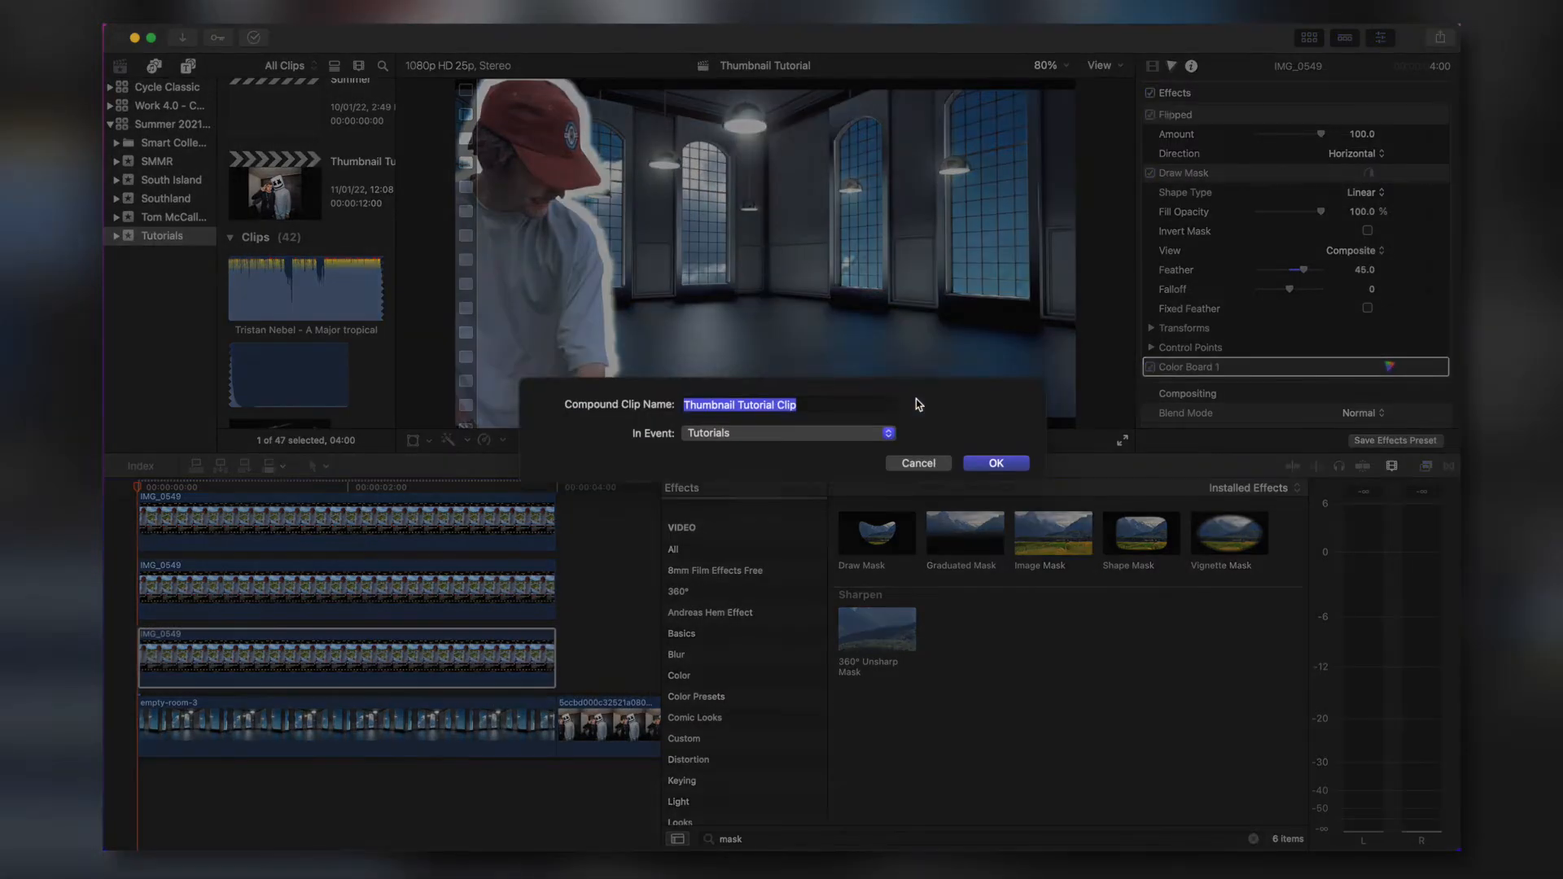
{"action": "left_click", "coordinate": [997, 463]}
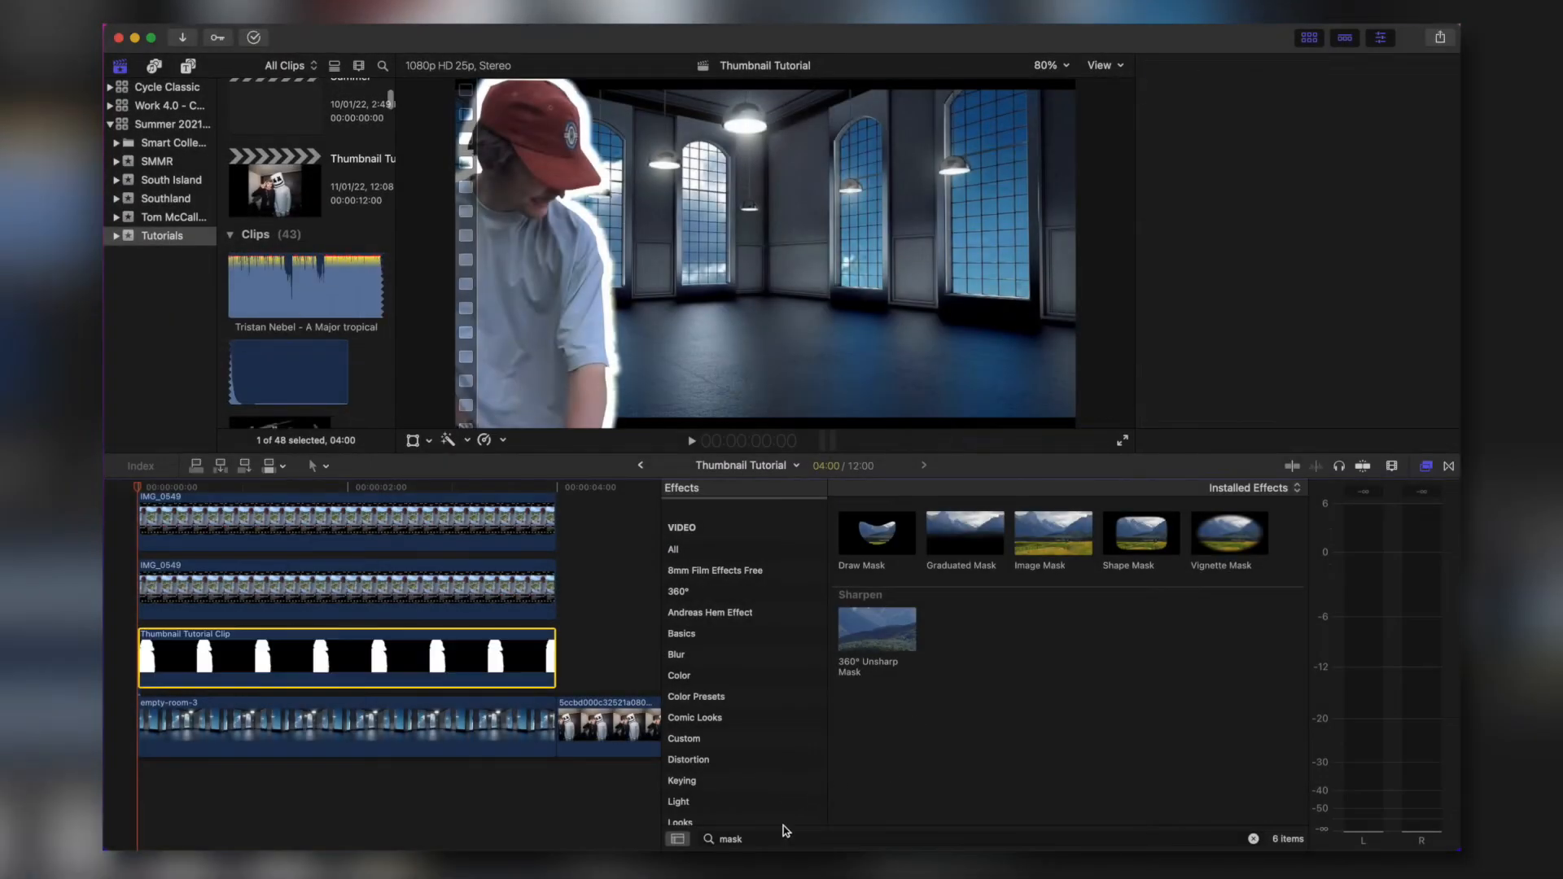
Apply a Gaussian blur with an amount of about 80 to Thumbnail Tutorial Clip and lower its opacity to about 26%.
{"action": "double_click", "coordinate": [782, 840]}
{"action": "type", "text": "gau"}
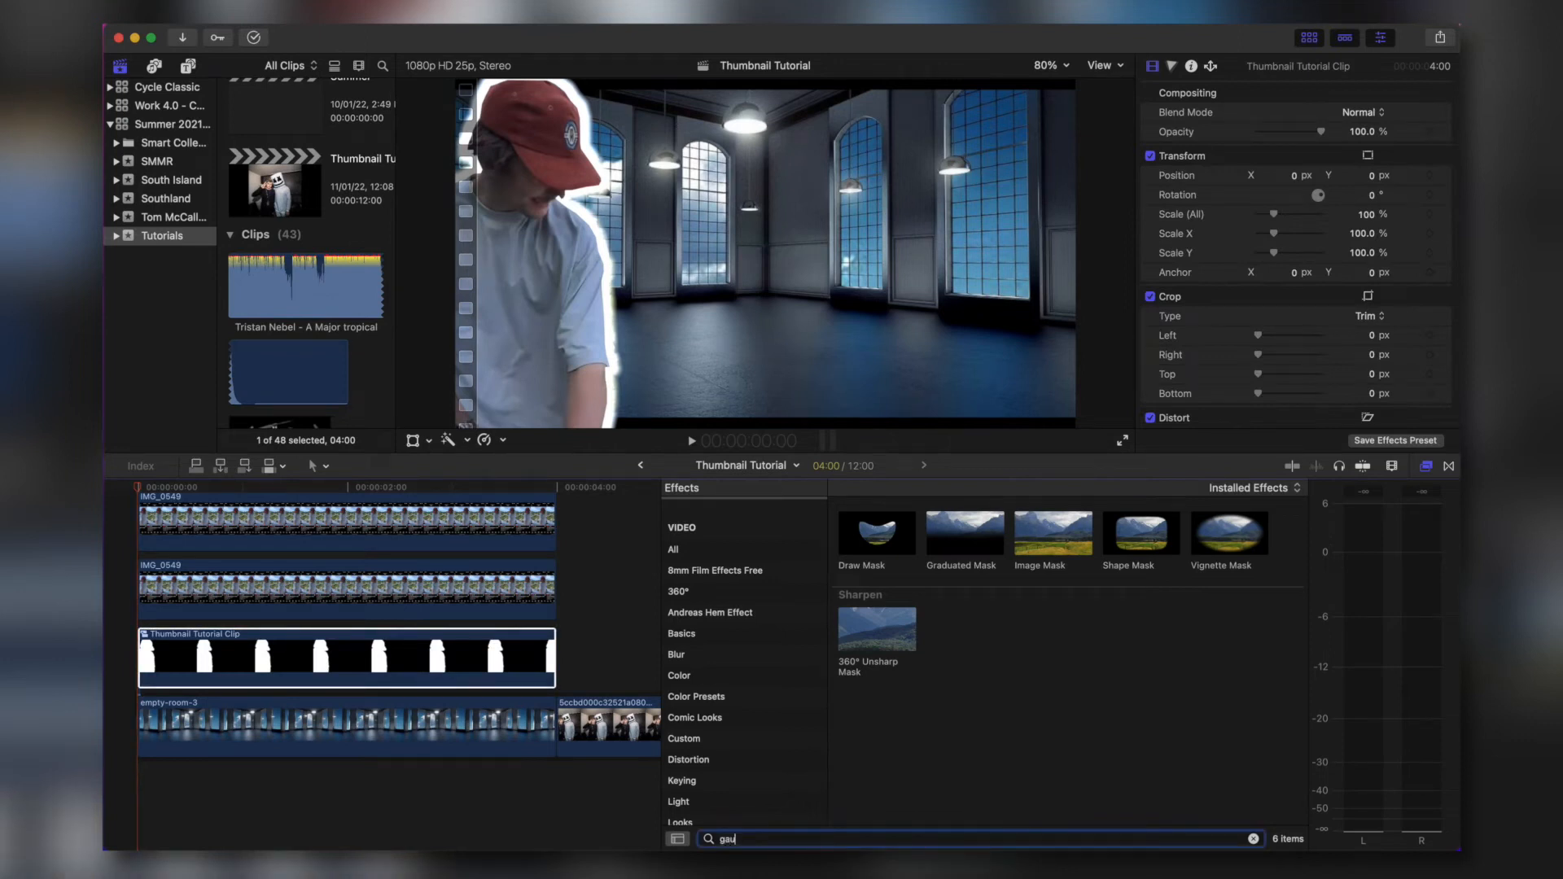
{"action": "left_click_drag", "start_coordinate": [902, 540], "coordinate": [350, 658]}
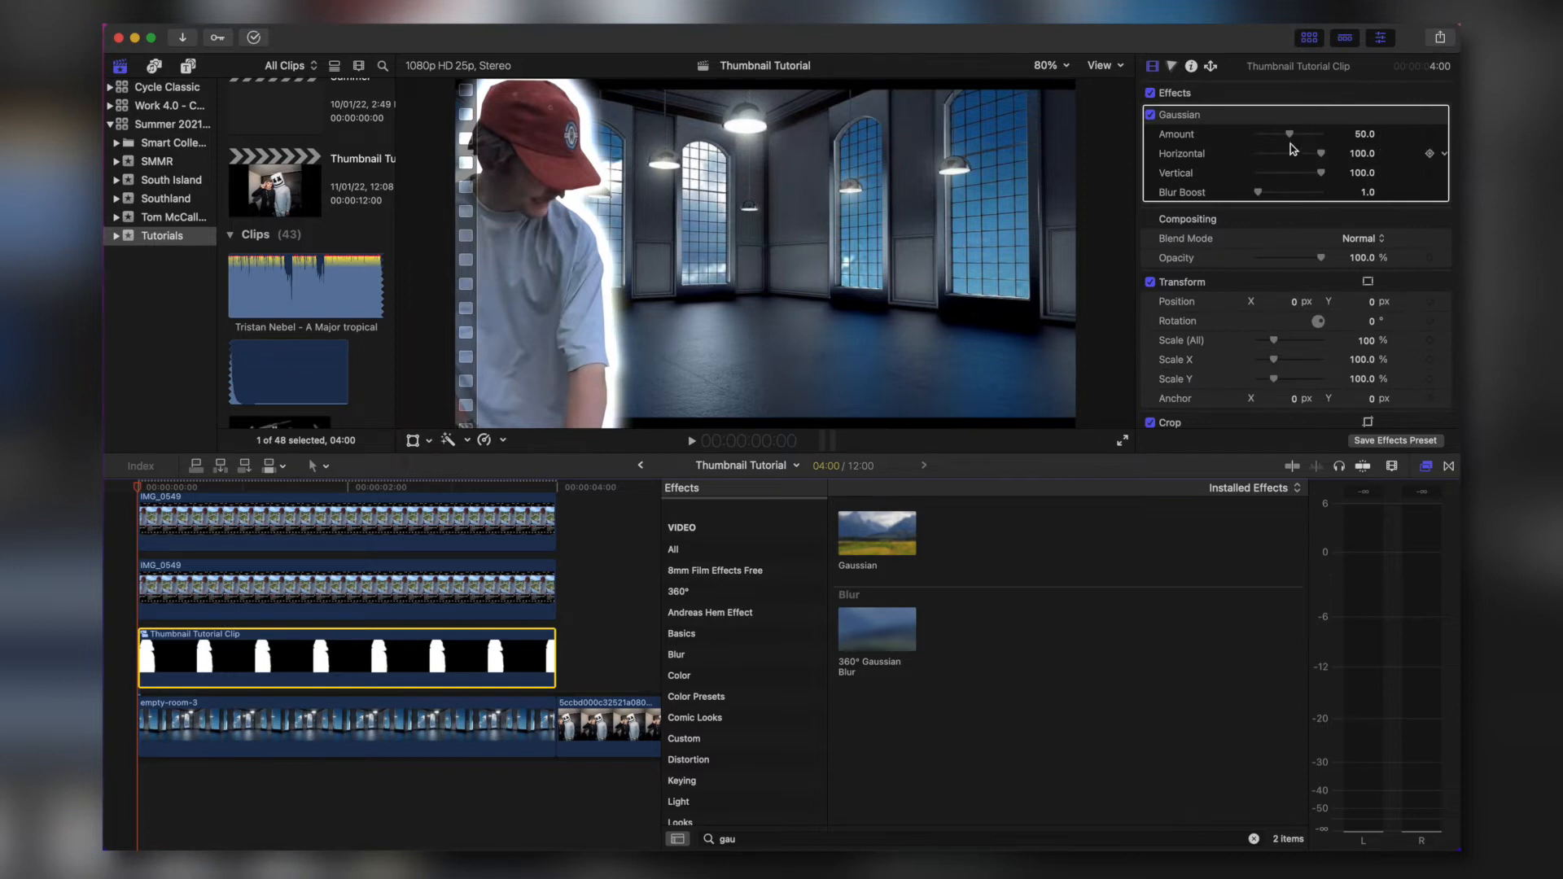
{"action": "mouse_move", "coordinate": [1292, 134]}
{"action": "left_mouse_down"}
{"action": "mouse_move", "coordinate": [1336, 142]}
{"action": "mouse_move", "coordinate": [1312, 144]}
{"action": "left_mouse_up"}
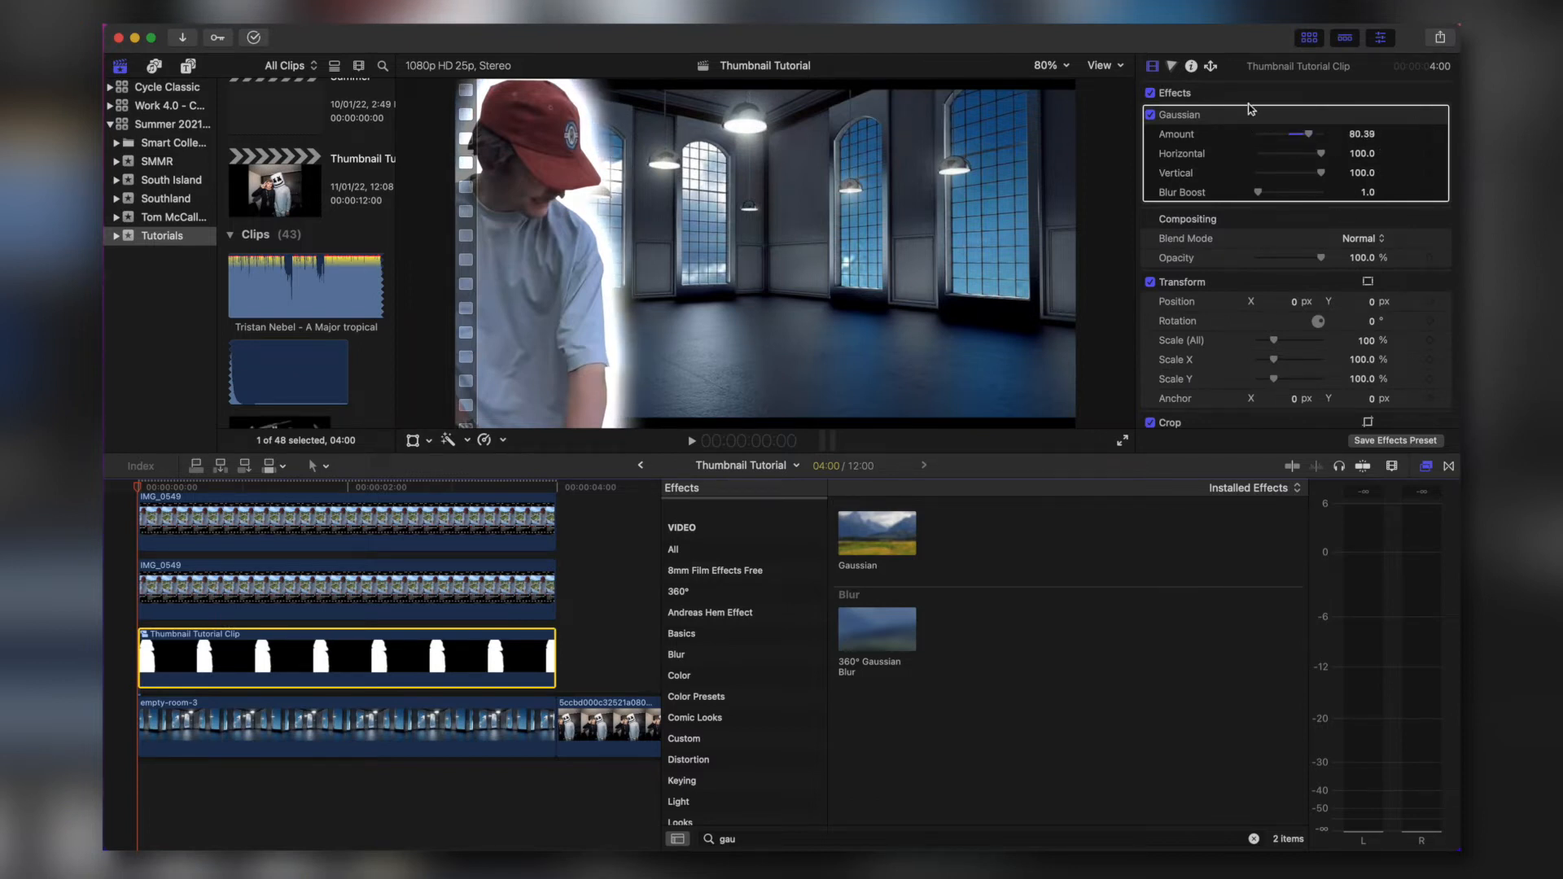
{"action": "left_click_drag", "start_coordinate": [1322, 259], "coordinate": [1277, 269]}
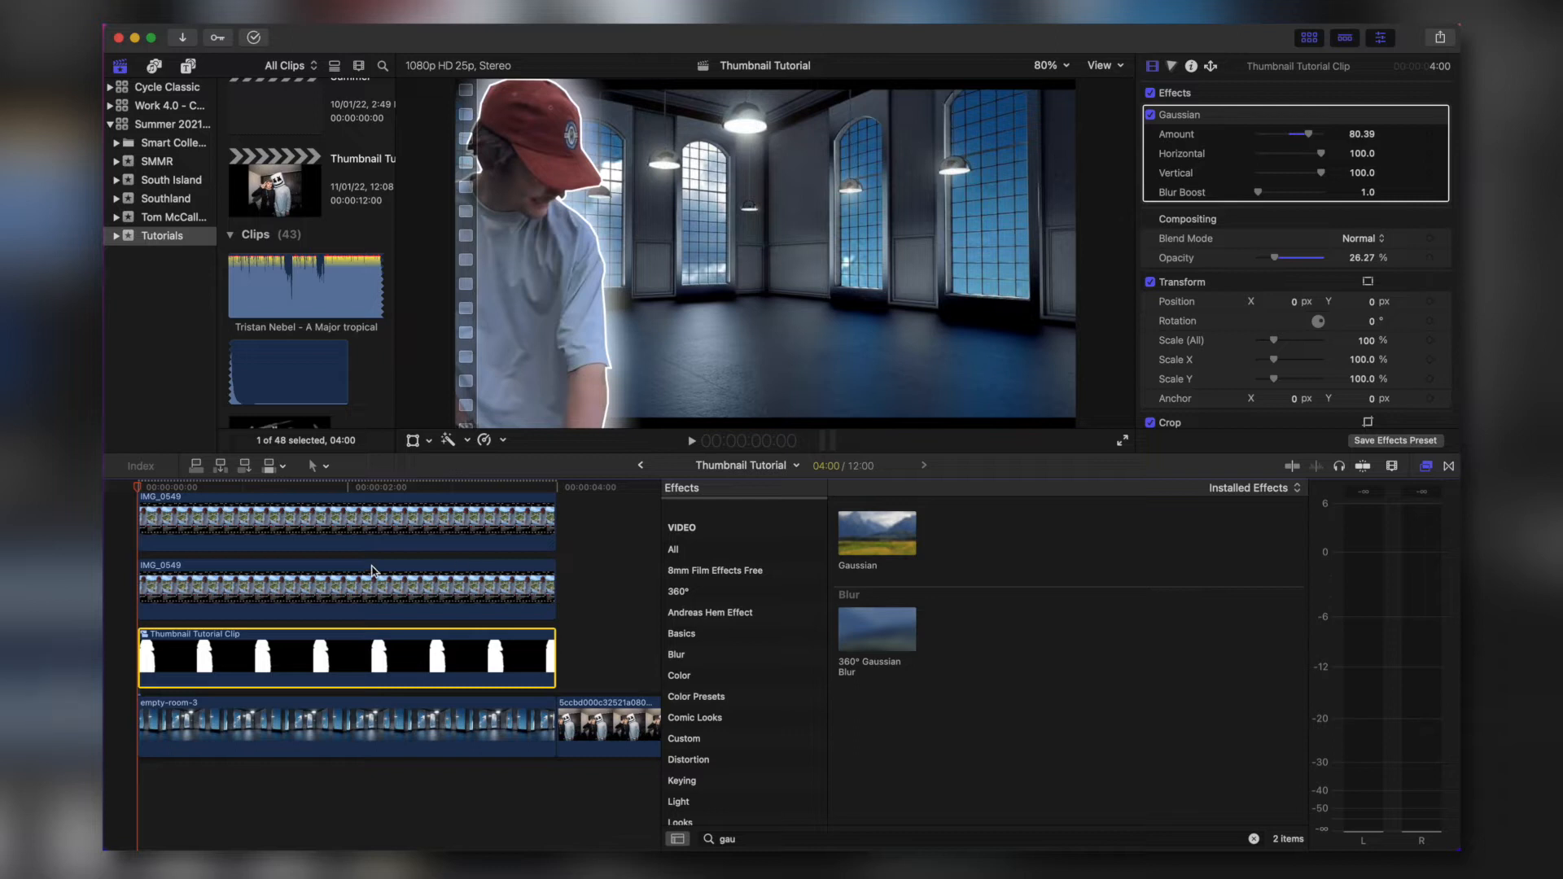
{"action": "key", "text": "space"}
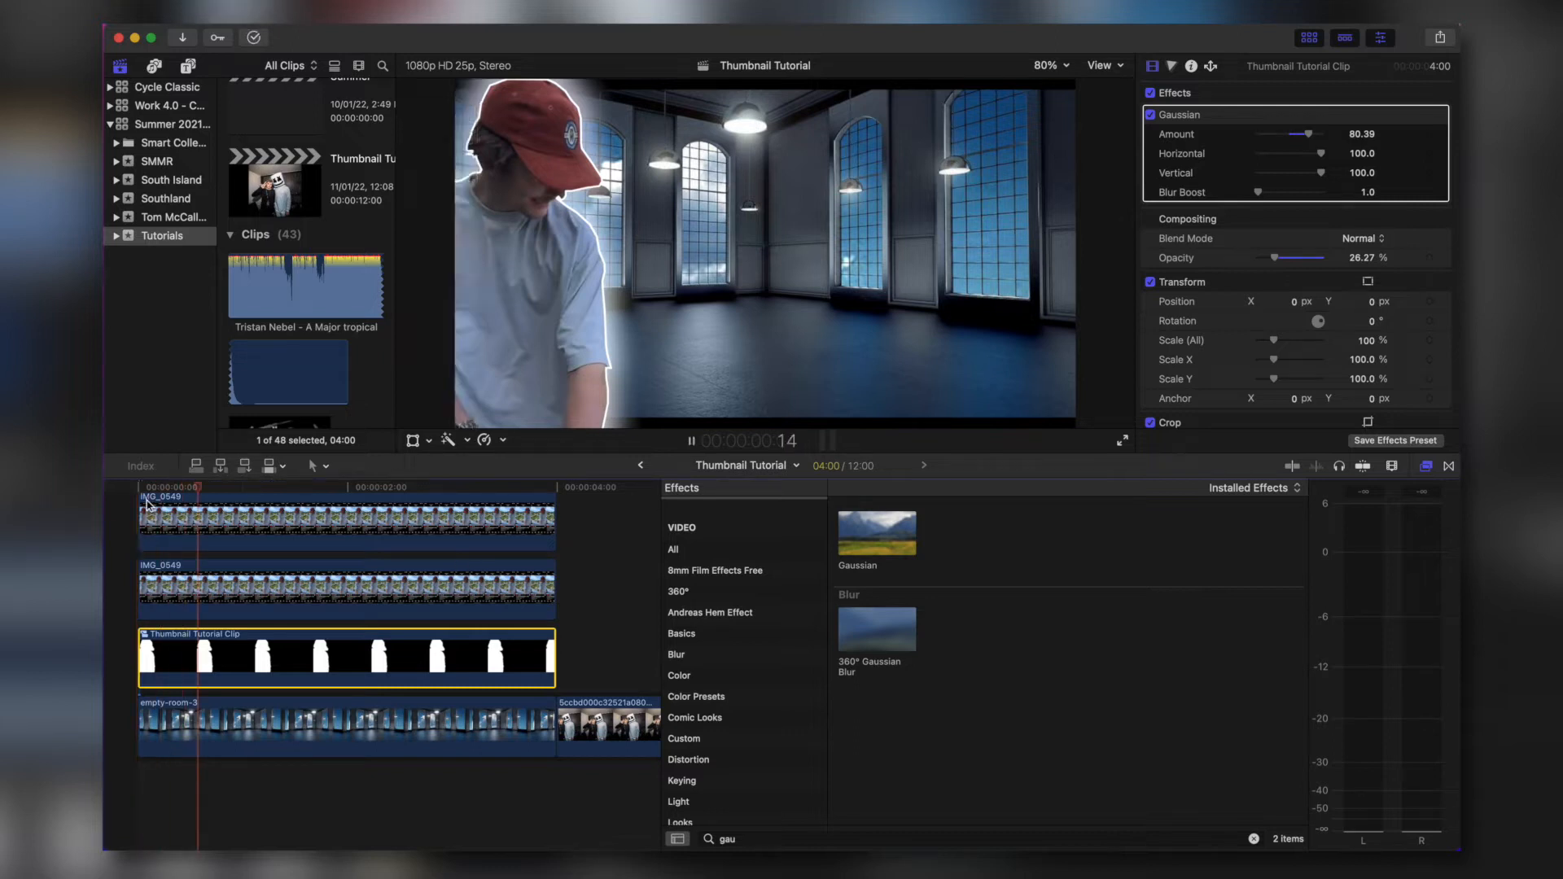
{"action": "key", "text": "space"}
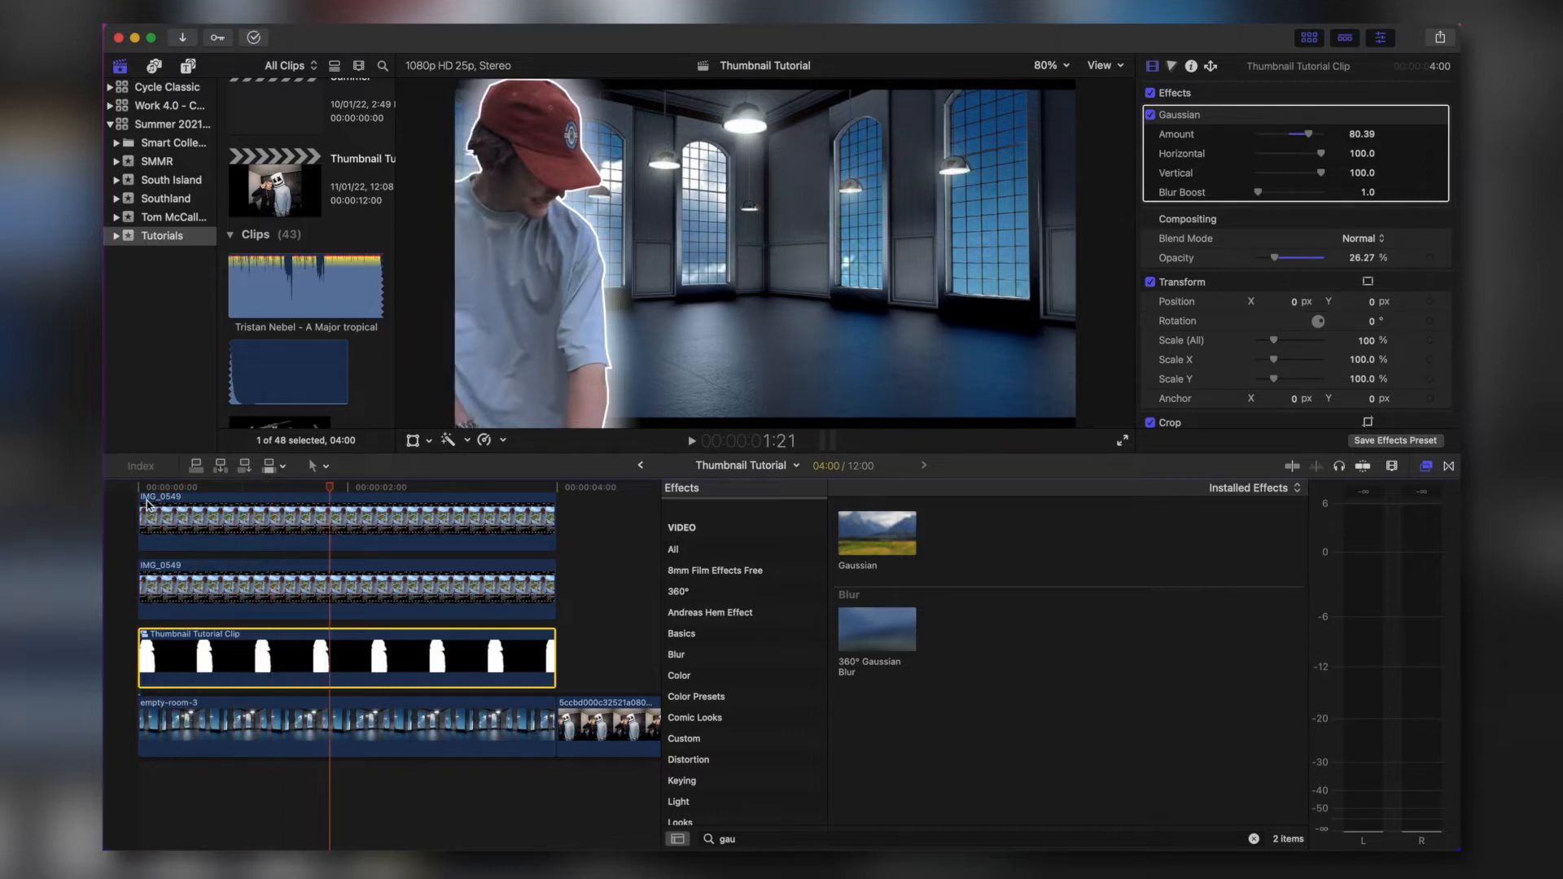
Scale the empty-room-3 background up to about 131% so it fills the frame.
{"action": "left_click", "coordinate": [339, 716]}
{"action": "left_click", "coordinate": [413, 442]}
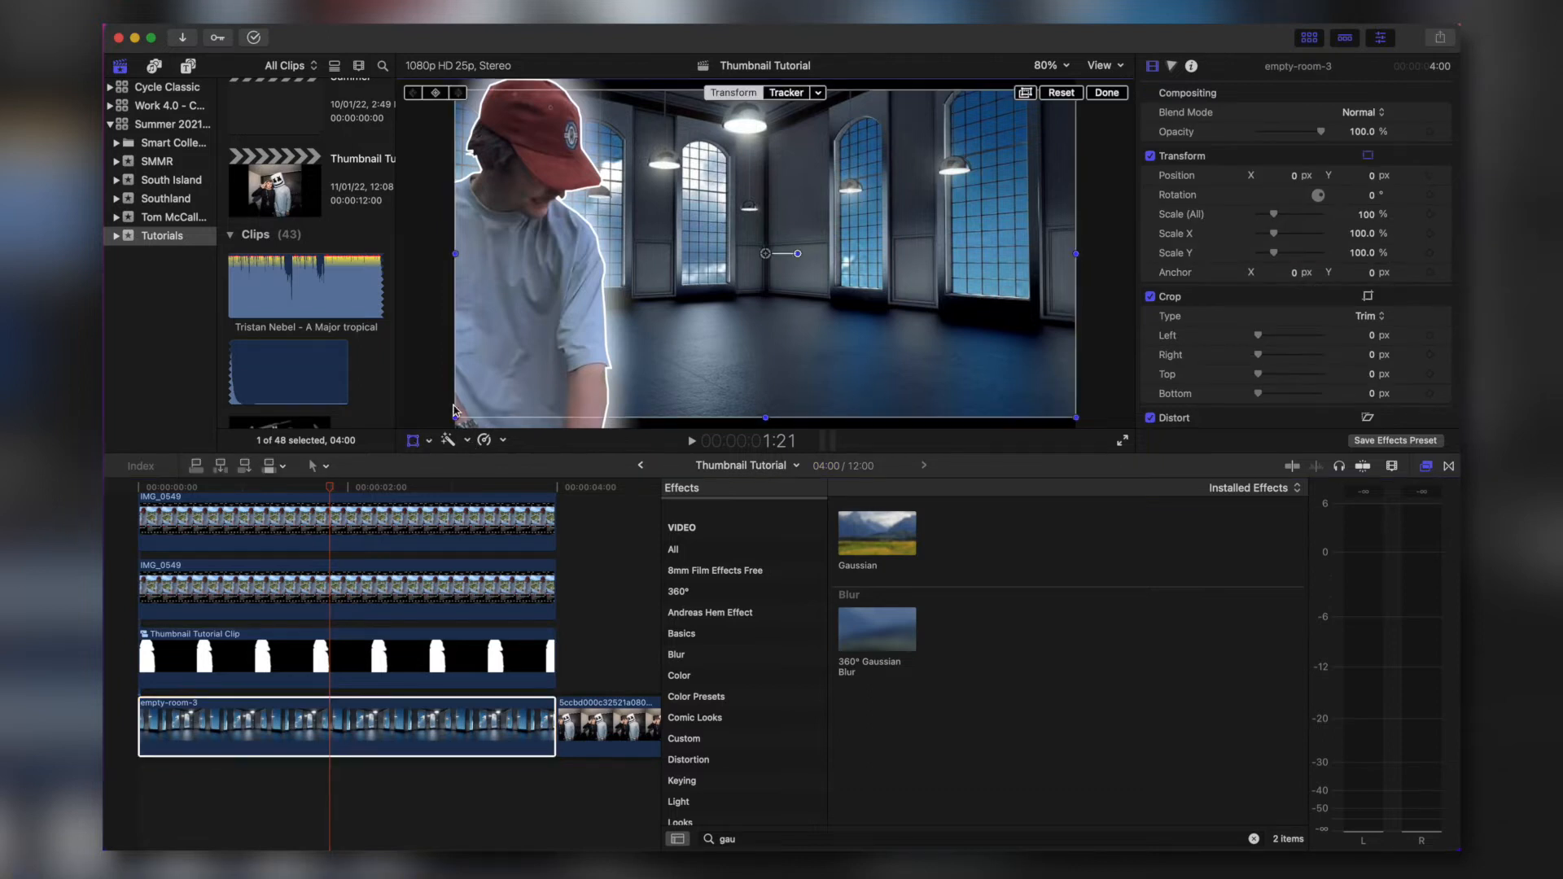
{"action": "left_click_drag", "start_coordinate": [455, 417], "coordinate": [401, 472]}
{"action": "left_click", "coordinate": [1106, 92]}
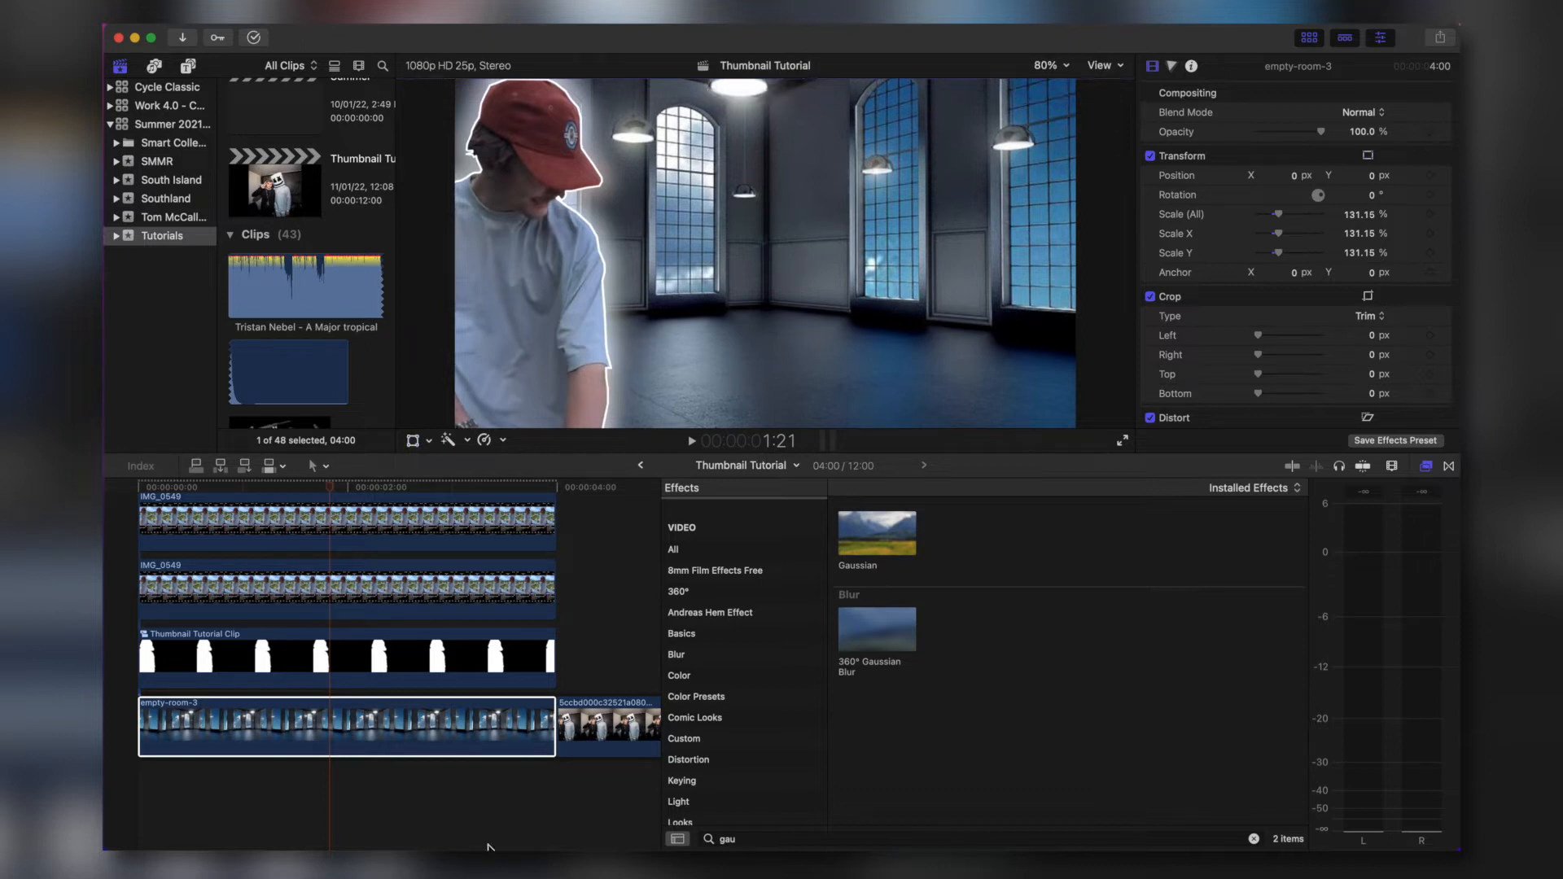
Combine the two IMG_0549 clips and Thumbnail Tutorial Clip into a compound clip named Thumbnail Tutorial Clip 1.
{"action": "scroll", "coordinate": [359, 767], "scroll_direction": "up", "scroll_amount": 3}
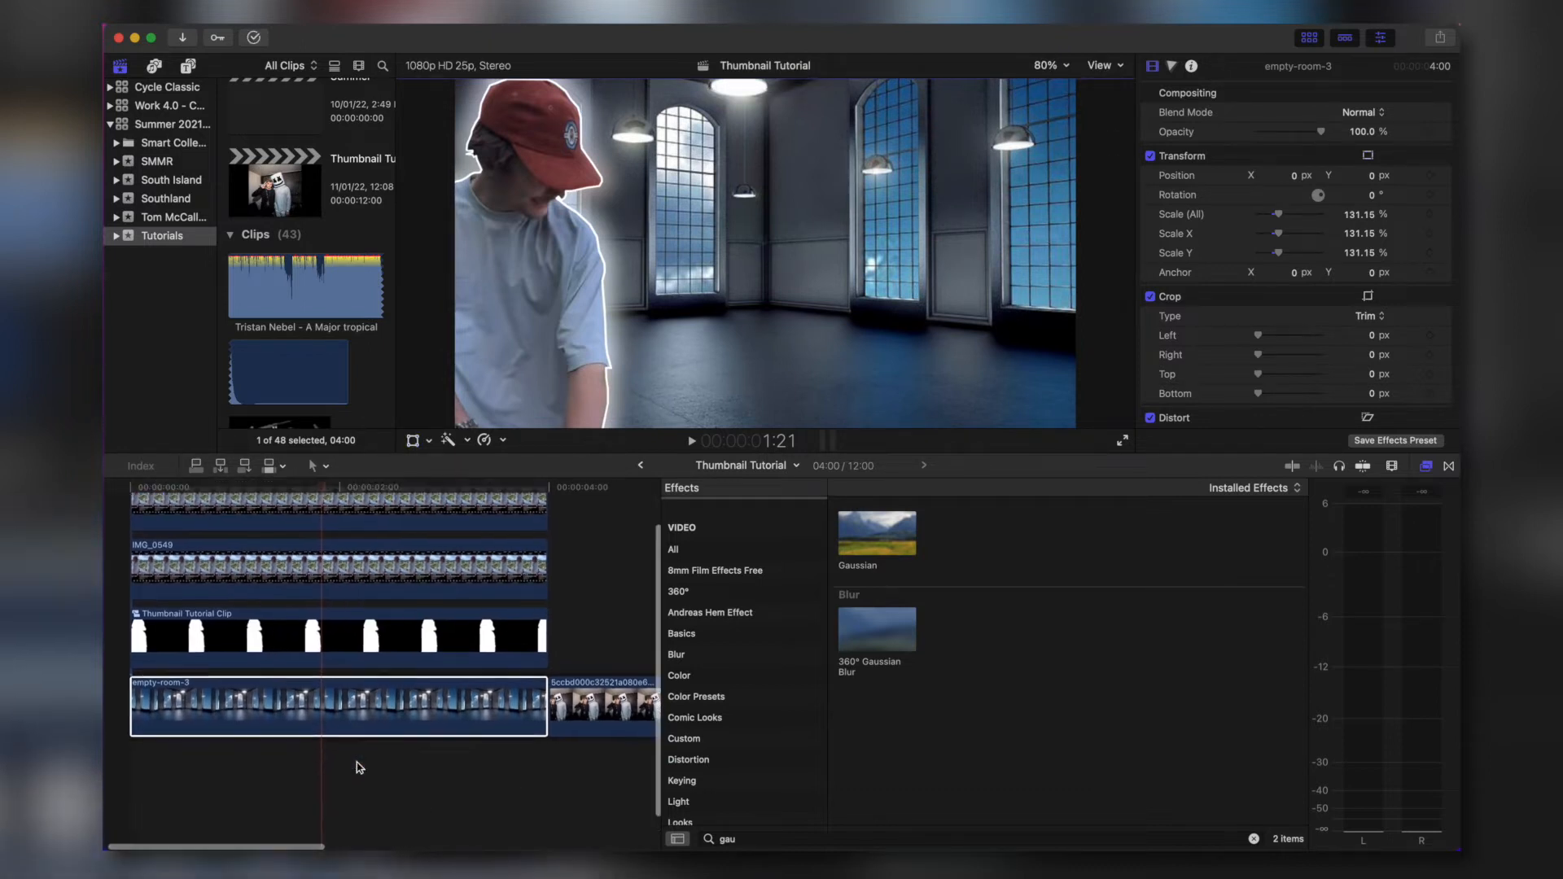
{"action": "left_click_drag", "start_coordinate": [567, 690], "coordinate": [408, 568]}
{"action": "right_click", "coordinate": [408, 567]}
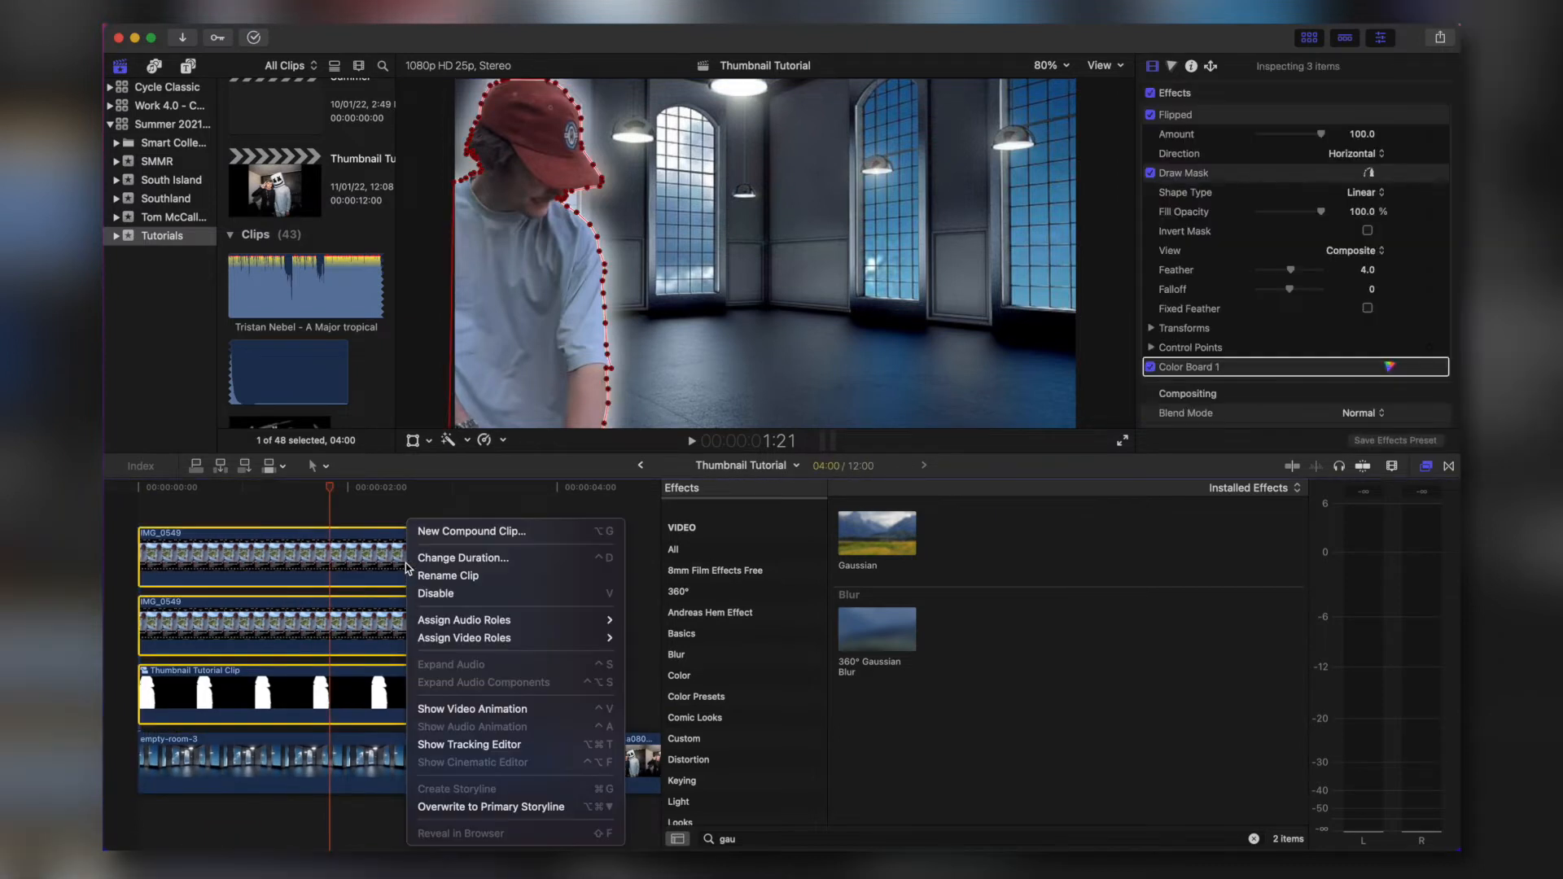
{"action": "left_click", "coordinate": [488, 531]}
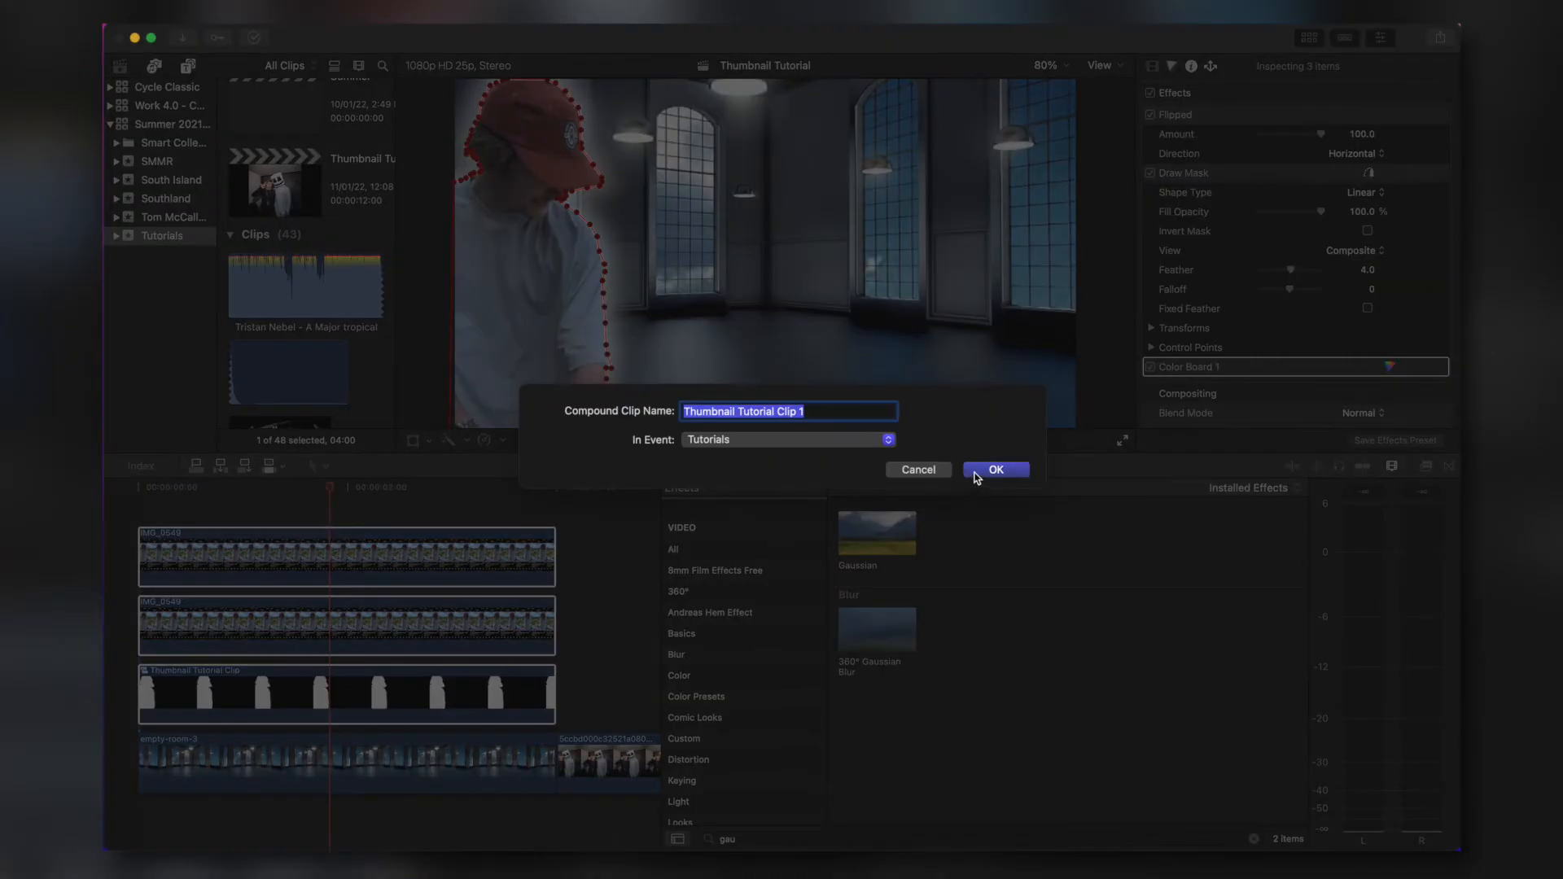
{"action": "left_click", "coordinate": [974, 474]}
Trace a Draw Mask around the outline of both people in the photo clip following empty-room-3 and close the shape.
{"action": "scroll", "coordinate": [583, 673], "scroll_direction": "right", "scroll_amount": 3}
{"action": "left_click", "coordinate": [535, 675]}
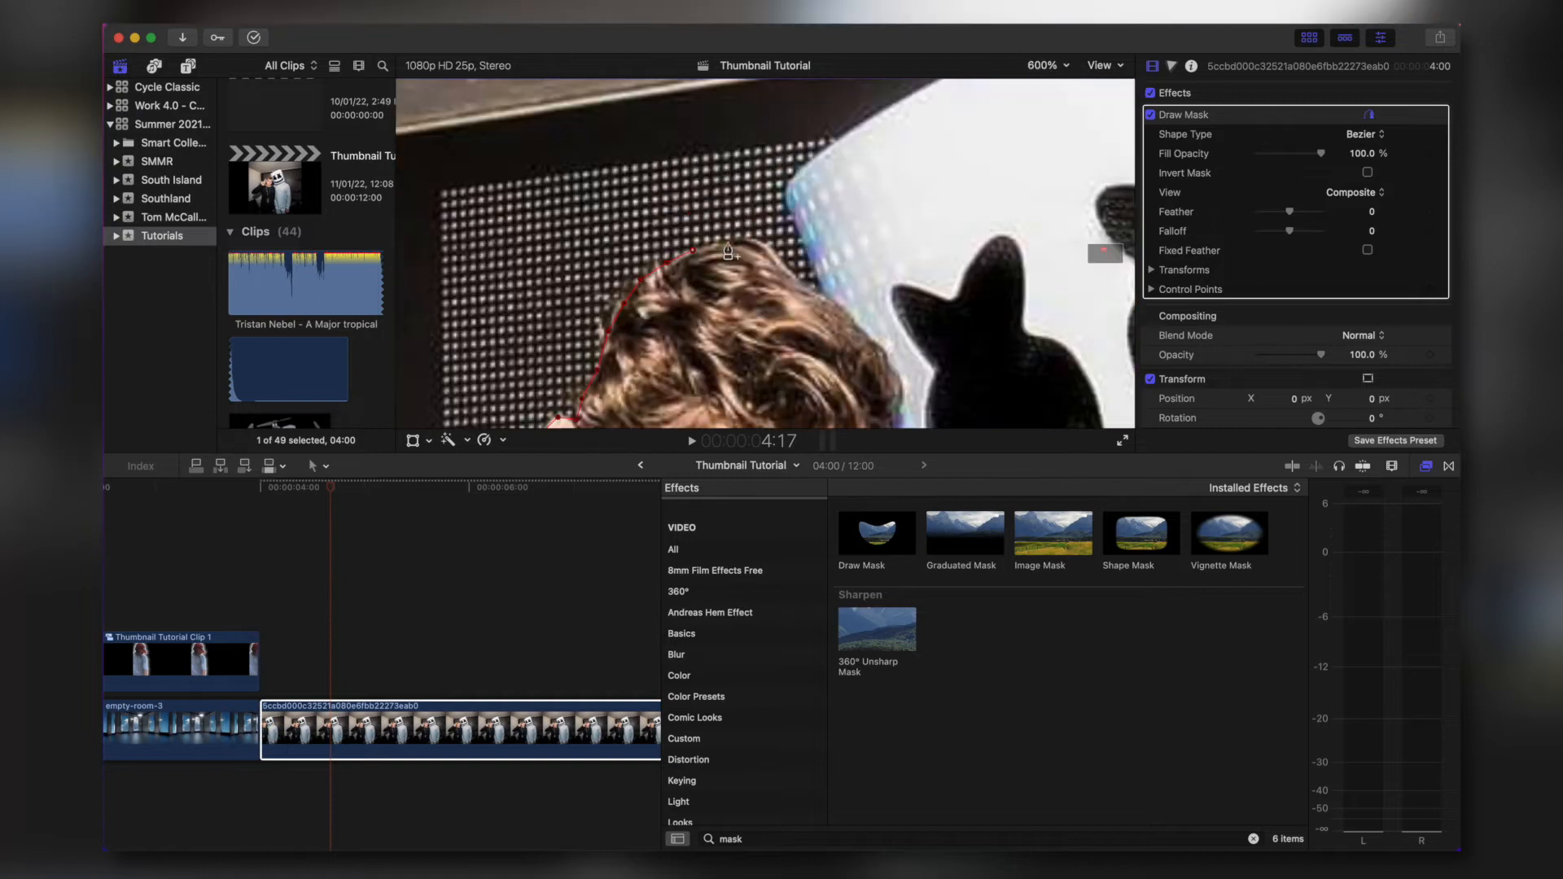
{"action": "left_click", "coordinate": [728, 247]}
{"action": "left_click", "coordinate": [821, 295]}
{"action": "left_click", "coordinate": [921, 98]}
{"action": "left_click", "coordinate": [1031, 201]}
{"action": "left_click_drag", "start_coordinate": [1103, 249], "coordinate": [1105, 258]}
{"action": "left_click", "coordinate": [948, 291]}
{"action": "left_click", "coordinate": [966, 300]}
{"action": "left_click", "coordinate": [980, 333]}
{"action": "left_click", "coordinate": [1064, 165]}
{"action": "left_click", "coordinate": [969, 396]}
{"action": "left_click", "coordinate": [976, 228]}
{"action": "left_click", "coordinate": [934, 343]}
{"action": "left_click", "coordinate": [870, 391]}
{"action": "left_click", "coordinate": [795, 384]}
{"action": "left_click", "coordinate": [852, 355]}
{"action": "left_click", "coordinate": [841, 285]}
{"action": "key", "text": "super+minus"}
{"action": "left_click", "coordinate": [831, 216]}
{"action": "left_click", "coordinate": [868, 281]}
{"action": "left_click", "coordinate": [883, 212]}
{"action": "left_click", "coordinate": [891, 88]}
{"action": "left_click", "coordinate": [805, 377]}
{"action": "left_click", "coordinate": [830, 191]}
{"action": "left_click", "coordinate": [1048, 66]}
{"action": "left_click", "coordinate": [1059, 49]}
{"action": "left_click", "coordinate": [831, 293]}
{"action": "left_click", "coordinate": [832, 352]}
{"action": "left_click", "coordinate": [832, 403]}
{"action": "left_click", "coordinate": [599, 426]}
{"action": "left_click", "coordinate": [595, 397]}
{"action": "left_click", "coordinate": [604, 324]}
{"action": "left_click", "coordinate": [1049, 65]}
{"action": "left_click", "coordinate": [1057, 84]}
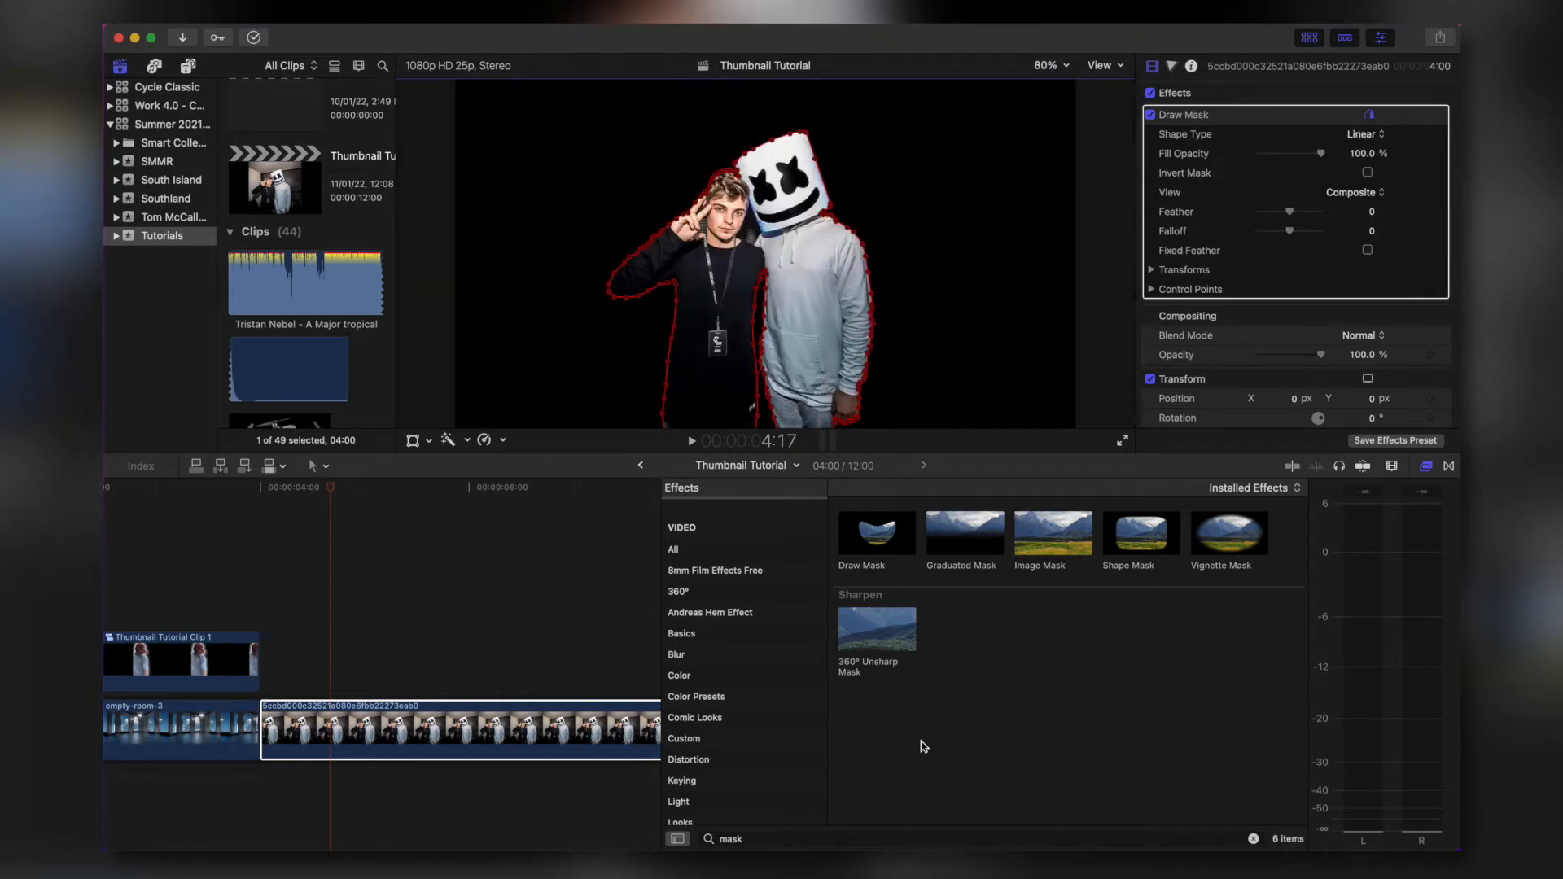
Add a second Draw Mask around the background gap between the two people's heads and invert it.
{"action": "mouse_move", "coordinate": [896, 531]}
{"action": "left_mouse_down"}
{"action": "mouse_move", "coordinate": [663, 631]}
{"action": "mouse_move", "coordinate": [502, 725]}
{"action": "left_mouse_up"}
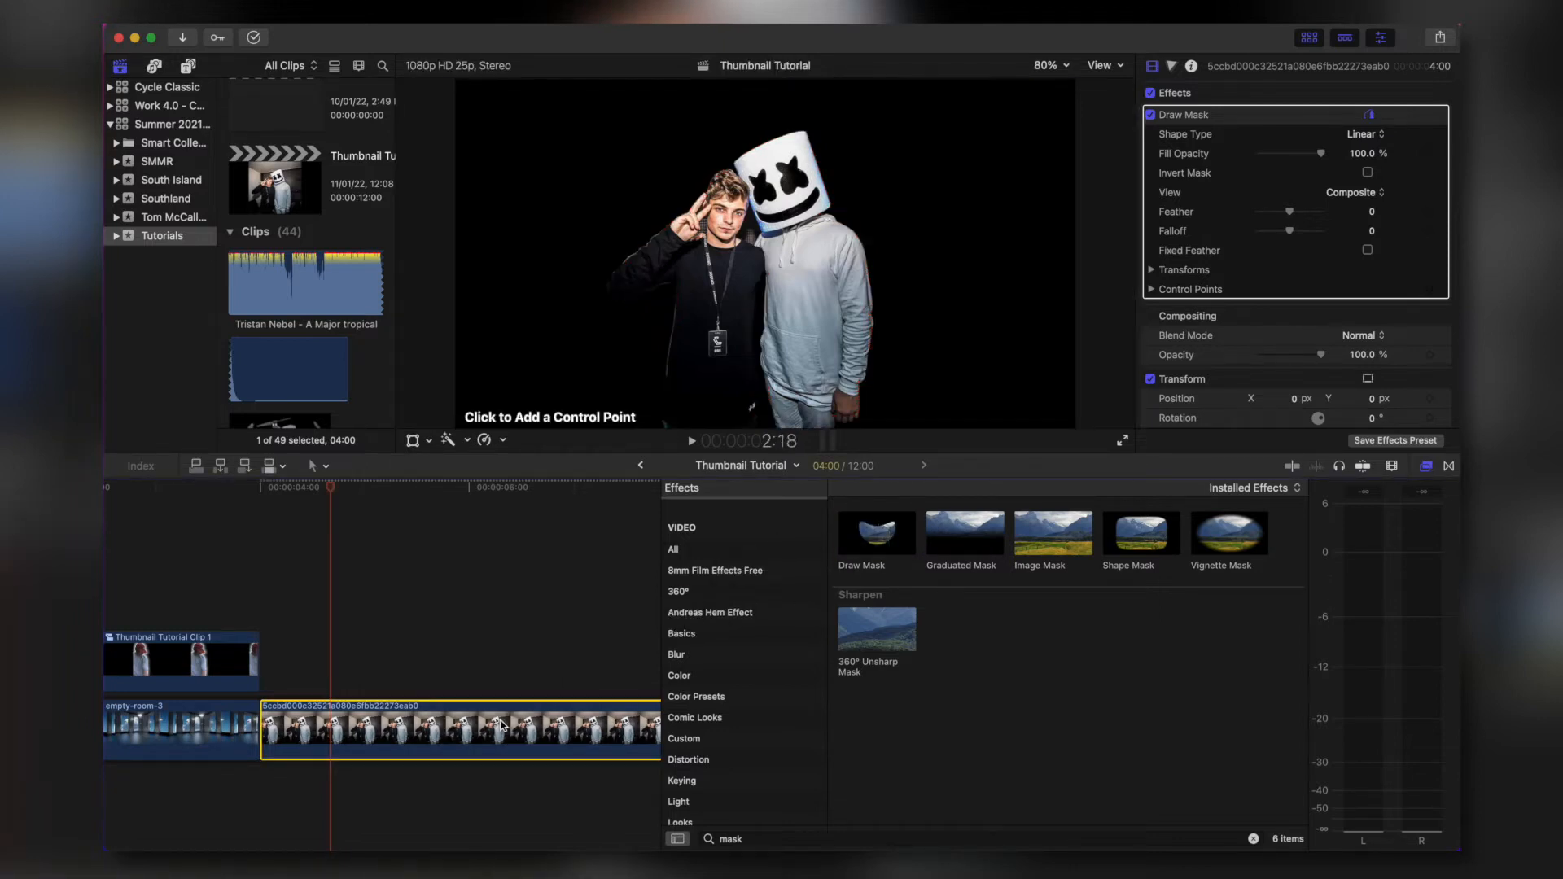
{"action": "left_click", "coordinate": [1056, 72]}
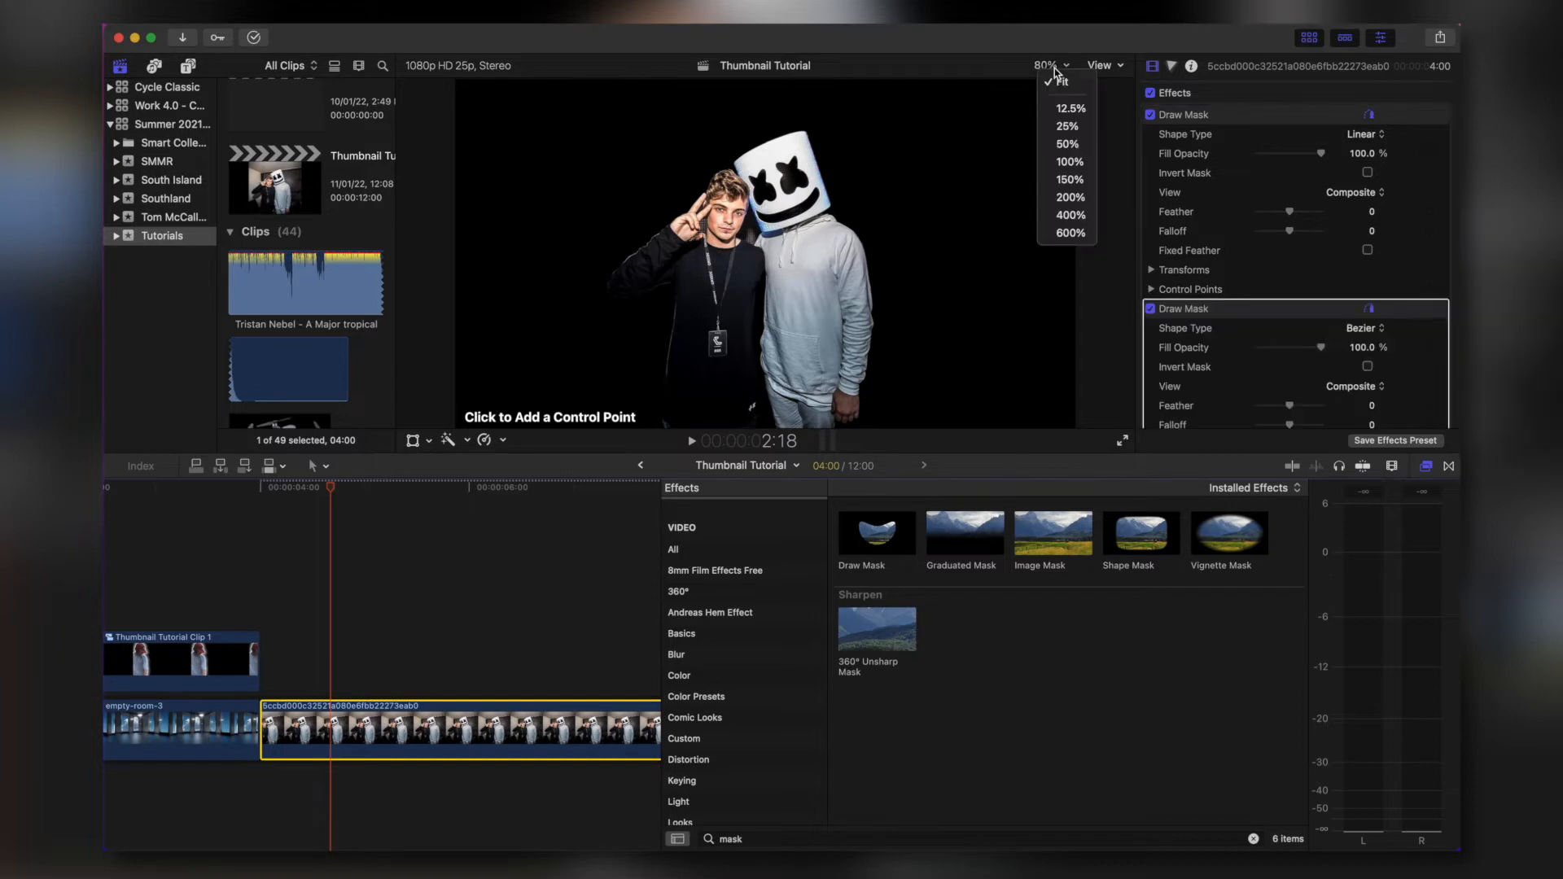
{"action": "left_click", "coordinate": [1071, 215]}
{"action": "left_click_drag", "start_coordinate": [1105, 255], "coordinate": [1104, 253]}
{"action": "left_click", "coordinate": [751, 173]}
{"action": "left_click", "coordinate": [812, 323]}
{"action": "left_click", "coordinate": [792, 371]}
{"action": "left_click", "coordinate": [780, 395]}
{"action": "left_click", "coordinate": [727, 370]}
{"action": "left_click", "coordinate": [687, 355]}
{"action": "left_click", "coordinate": [687, 341]}
{"action": "left_click", "coordinate": [711, 307]}
{"action": "left_click", "coordinate": [729, 252]}
{"action": "left_click", "coordinate": [740, 231]}
{"action": "left_click", "coordinate": [741, 223]}
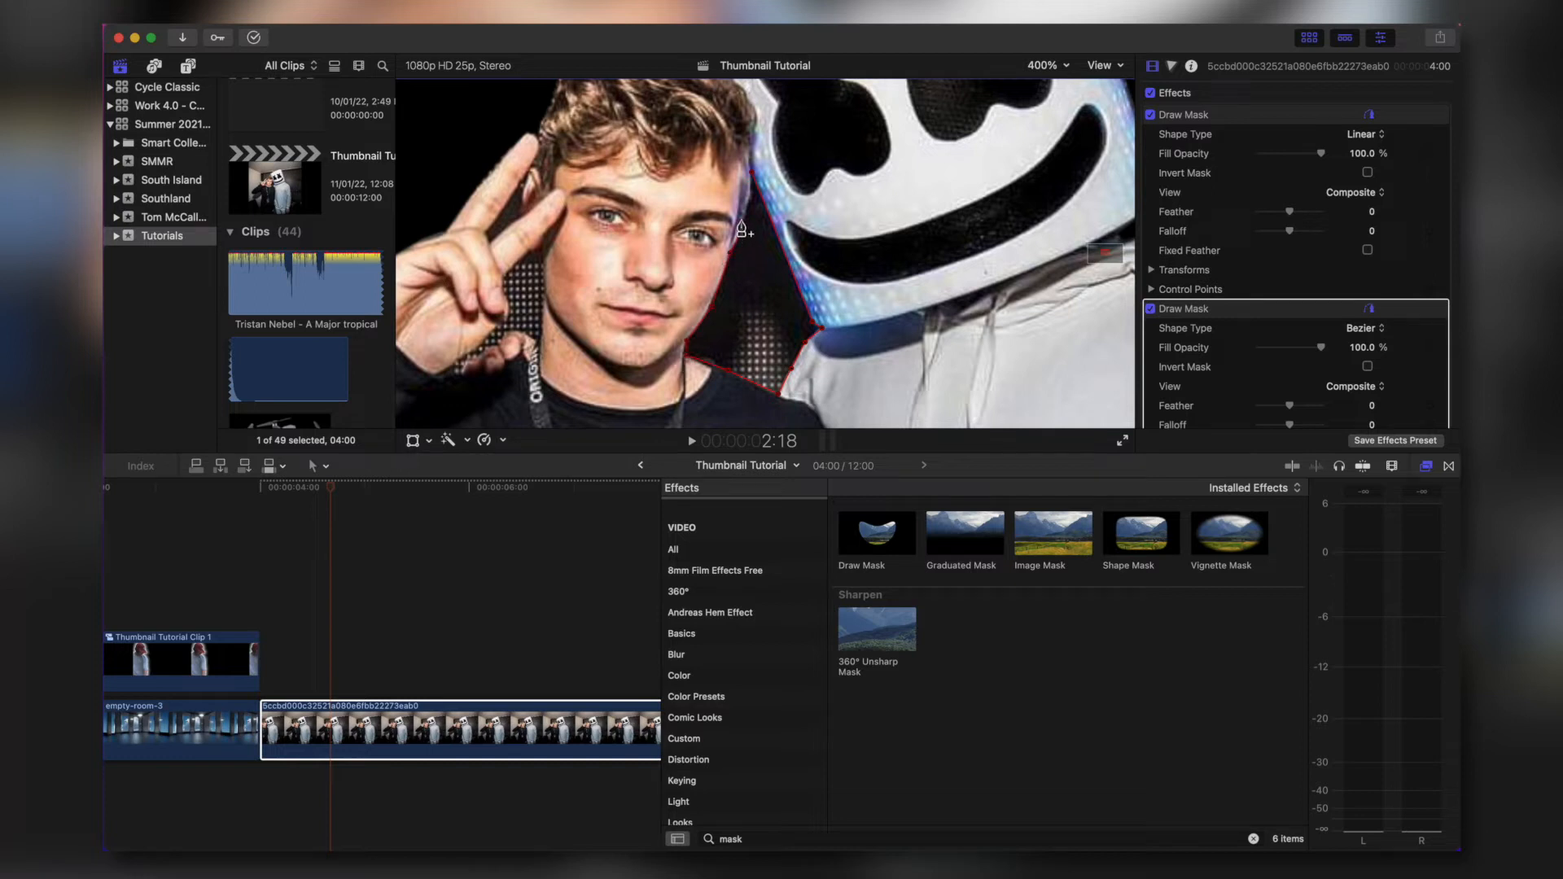
{"action": "left_click", "coordinate": [751, 175]}
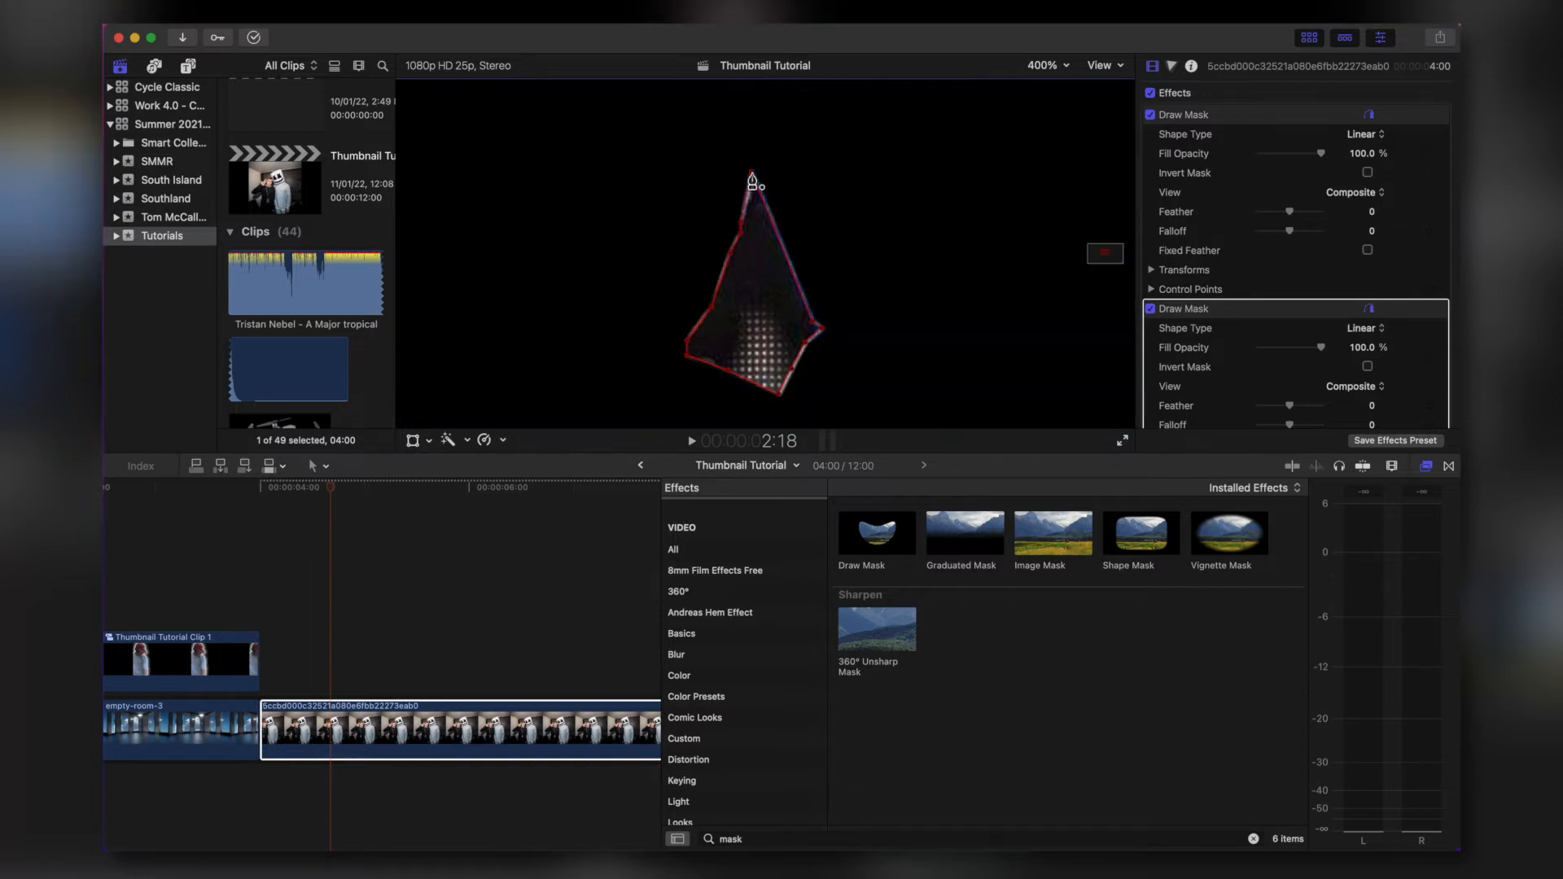
{"action": "left_click", "coordinate": [1368, 367]}
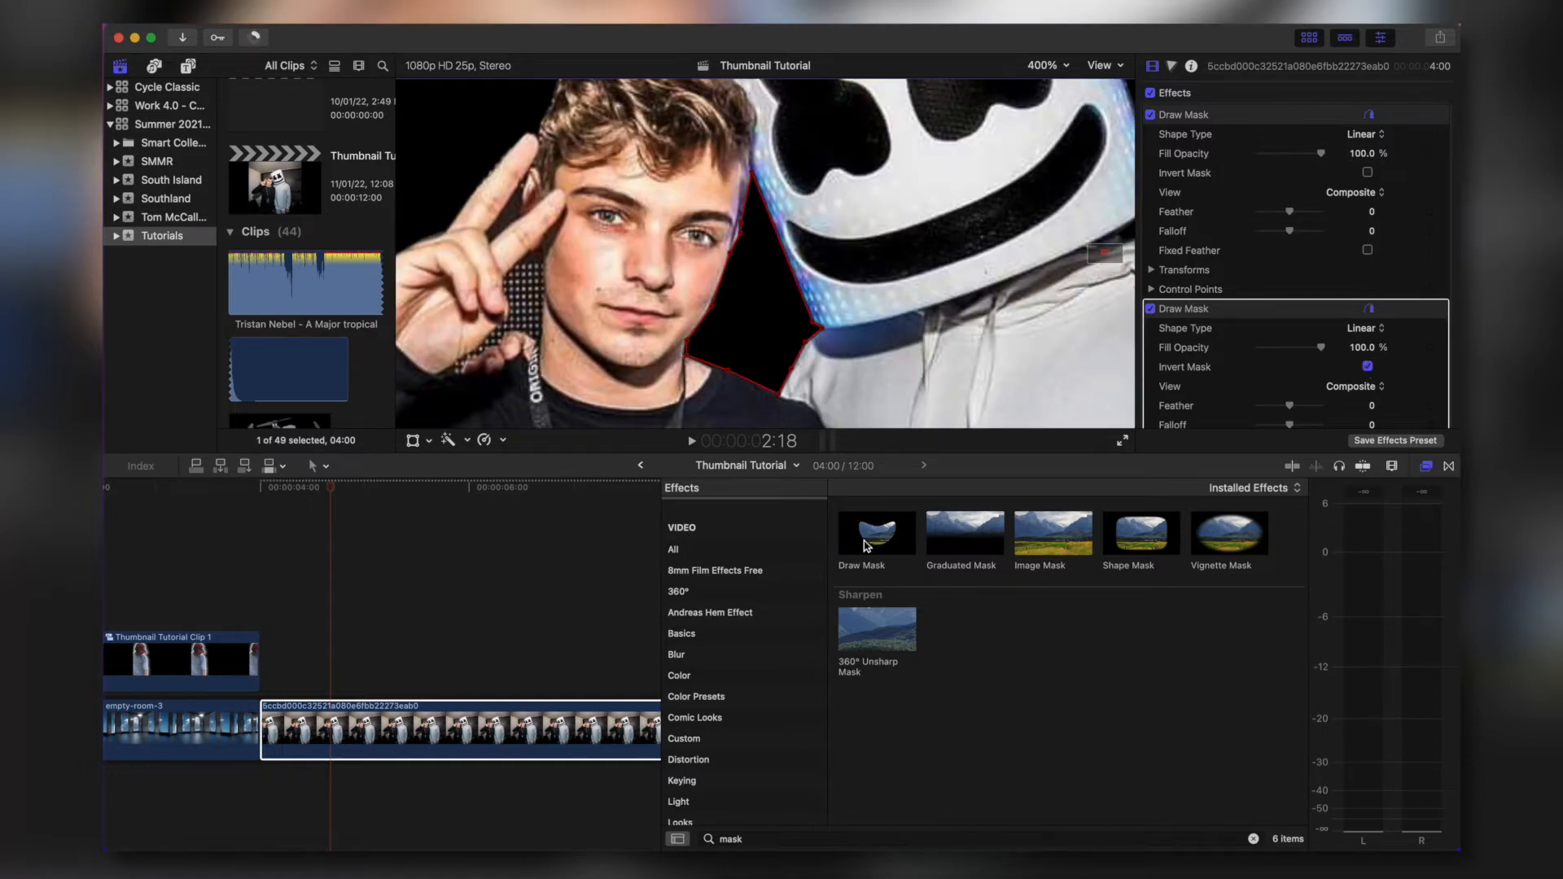
Add a third Draw Mask around the background gap between the raised hand and the face, and invert it.
{"action": "left_click", "coordinate": [486, 736]}
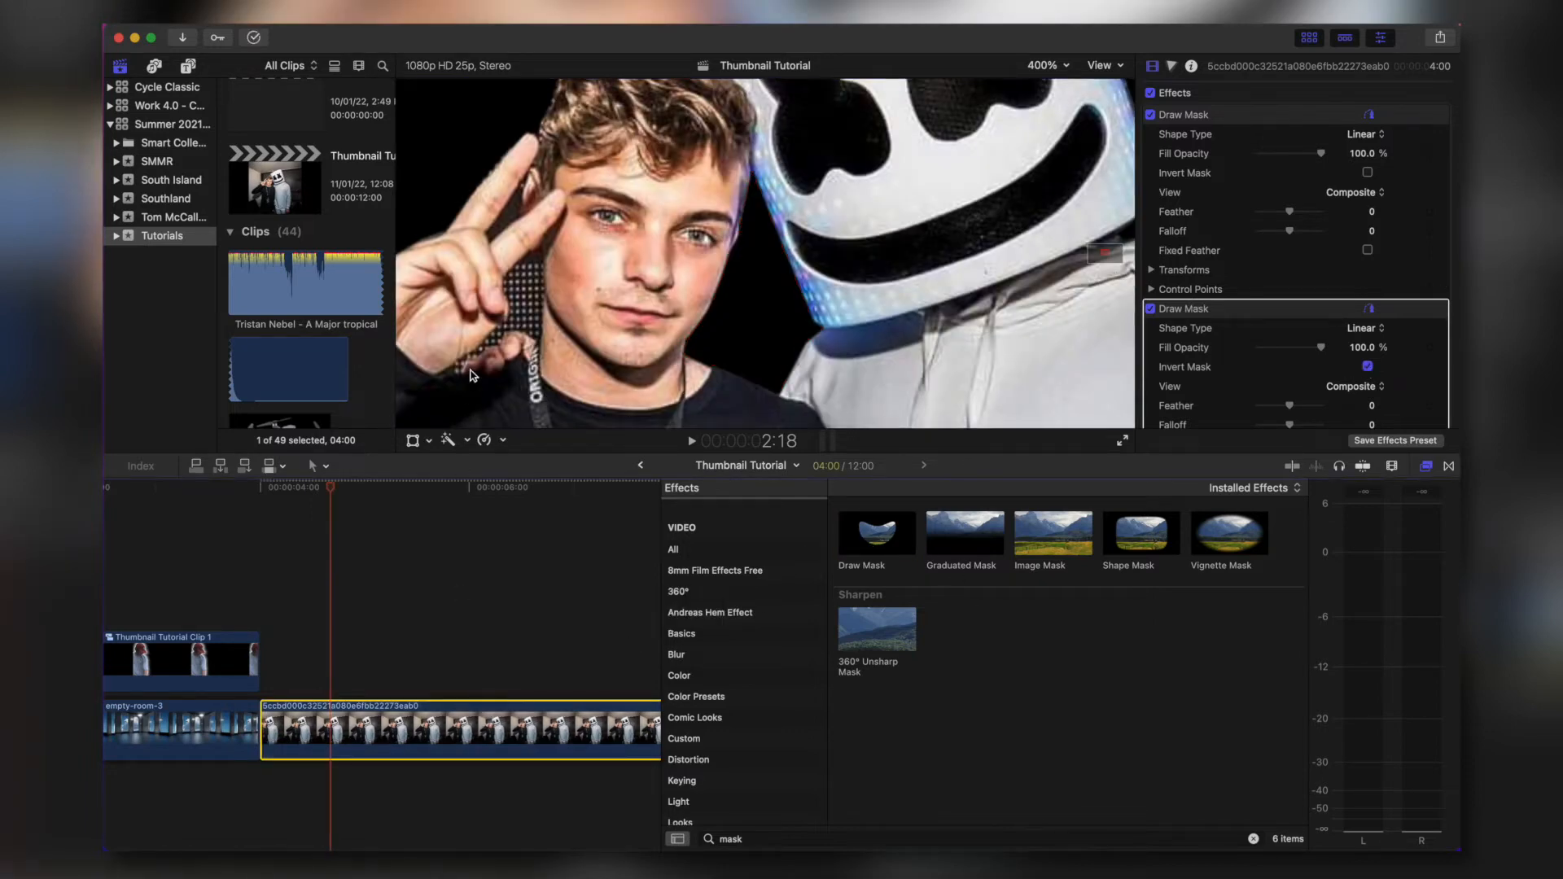
{"action": "left_click", "coordinate": [534, 251]}
{"action": "left_click", "coordinate": [505, 278]}
{"action": "left_click", "coordinate": [511, 306]}
{"action": "left_click", "coordinate": [507, 322]}
{"action": "left_click", "coordinate": [494, 327]}
{"action": "left_click", "coordinate": [475, 350]}
{"action": "left_click", "coordinate": [443, 376]}
{"action": "left_click", "coordinate": [461, 368]}
{"action": "left_click", "coordinate": [472, 360]}
{"action": "left_click", "coordinate": [486, 353]}
{"action": "left_click", "coordinate": [502, 340]}
{"action": "left_click", "coordinate": [513, 338]}
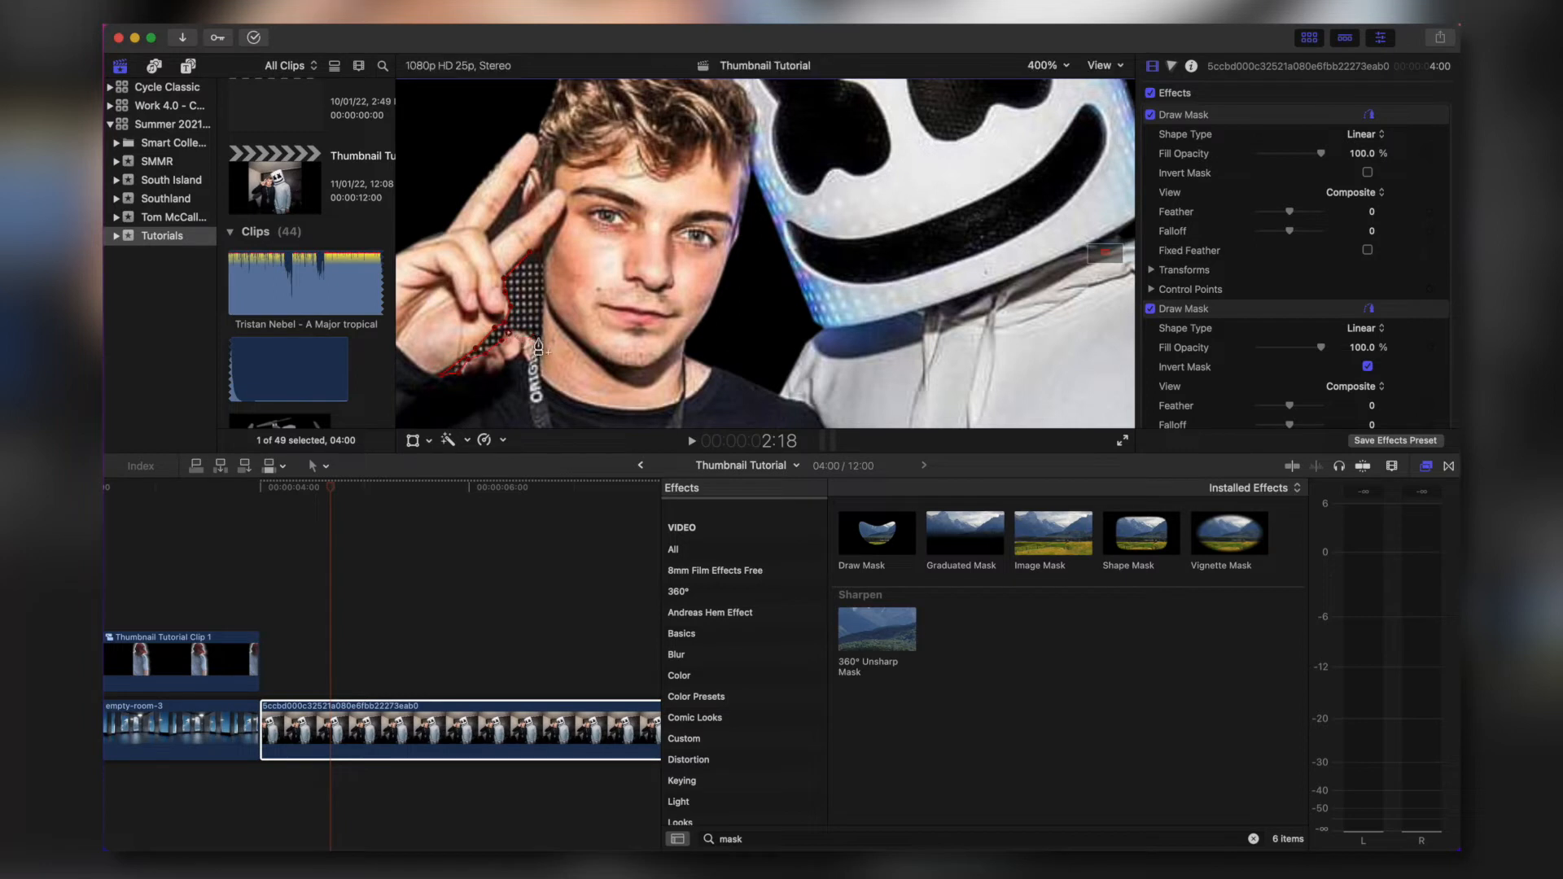
{"action": "left_click", "coordinate": [543, 300]}
{"action": "left_click", "coordinate": [534, 255]}
{"action": "scroll", "coordinate": [1336, 334], "scroll_direction": "down", "scroll_amount": 3}
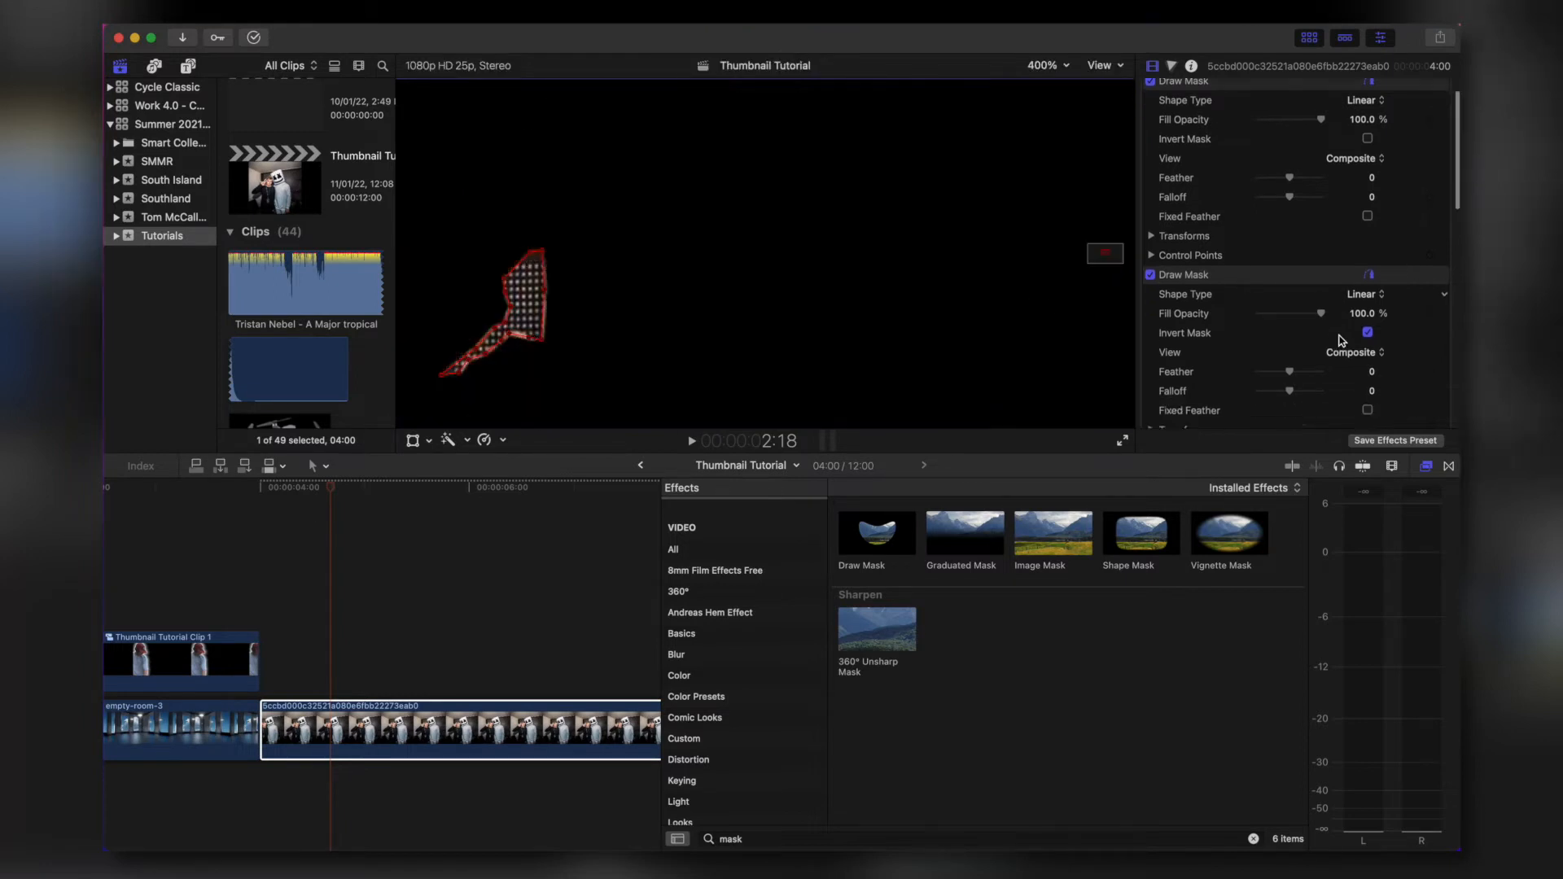
{"action": "scroll", "coordinate": [1341, 340], "scroll_direction": "down", "scroll_amount": 3}
{"action": "left_click", "coordinate": [1368, 319]}
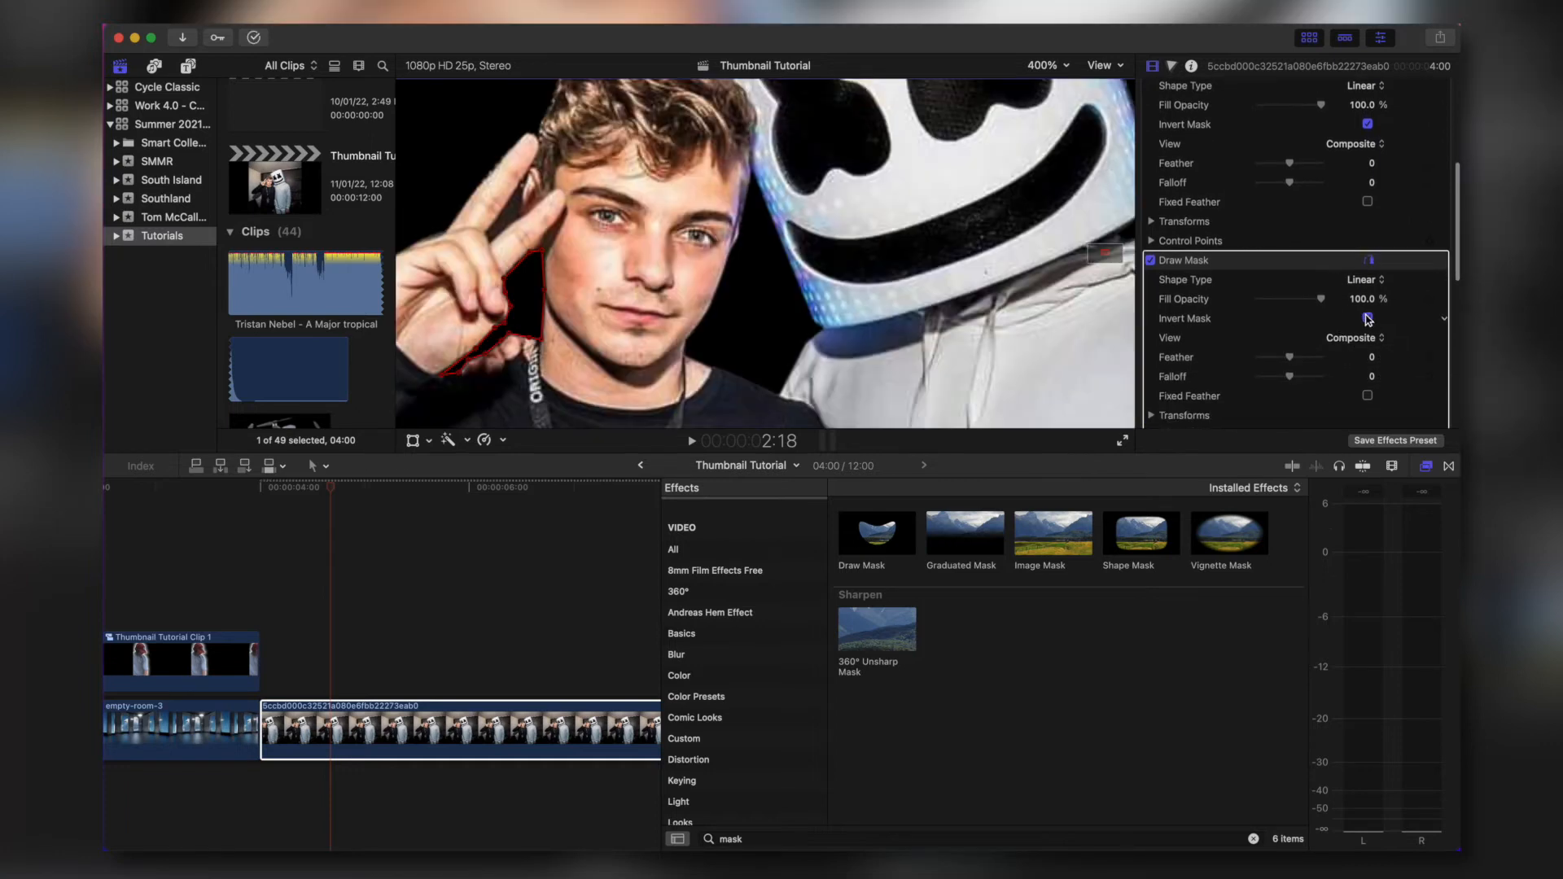
Fit the two-person photo in the viewer and set the outer Draw Mask's feather to about -5.
{"action": "left_click", "coordinate": [1044, 72]}
{"action": "left_click", "coordinate": [1050, 88]}
{"action": "left_click", "coordinate": [413, 660]}
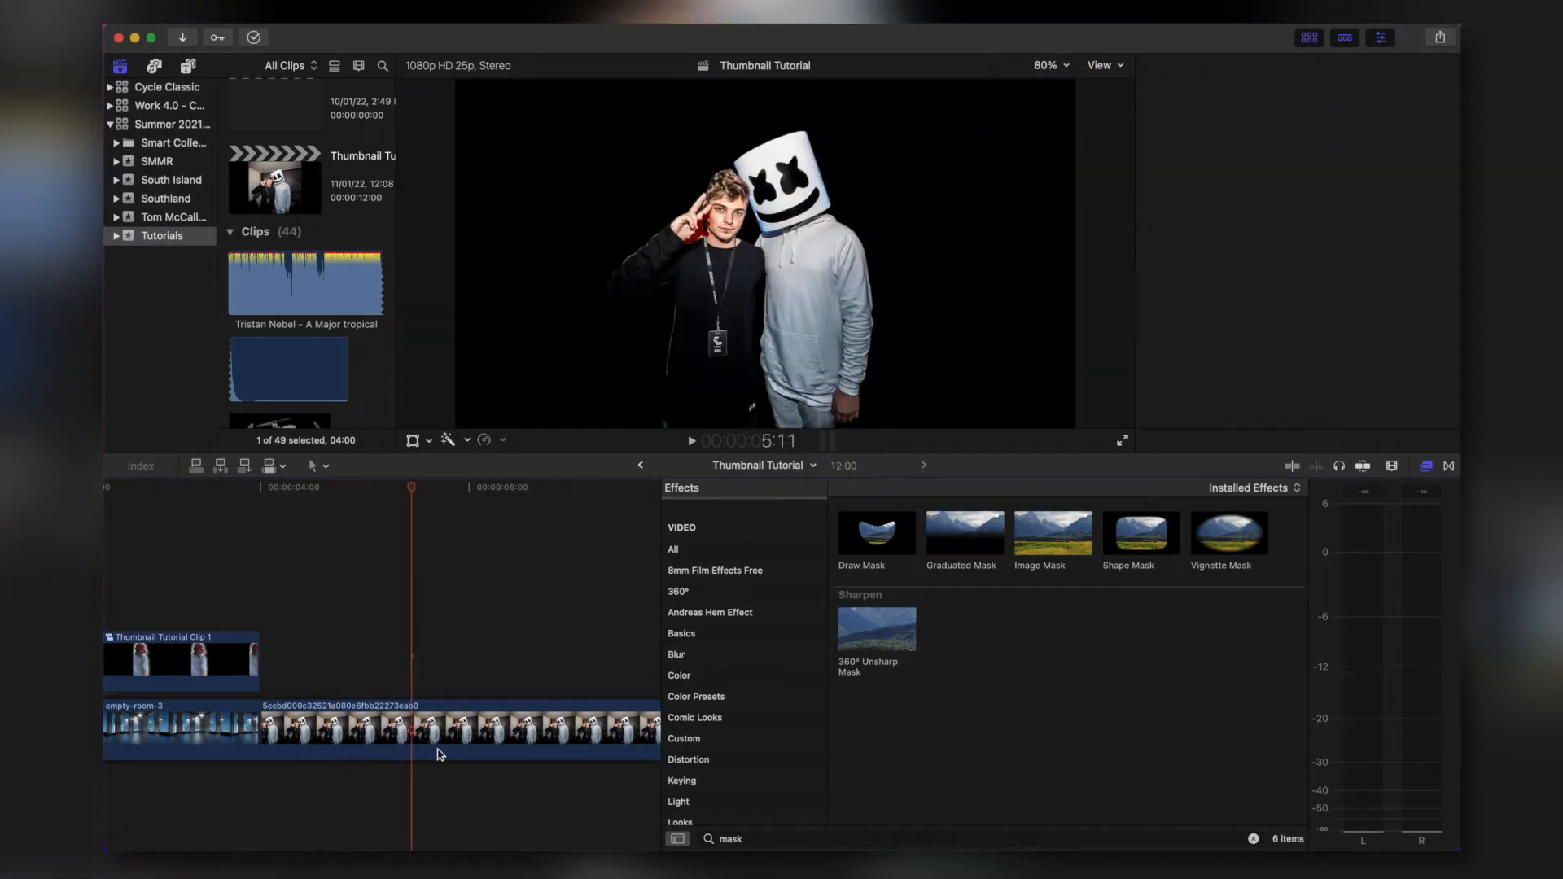
{"action": "left_click", "coordinate": [492, 731]}
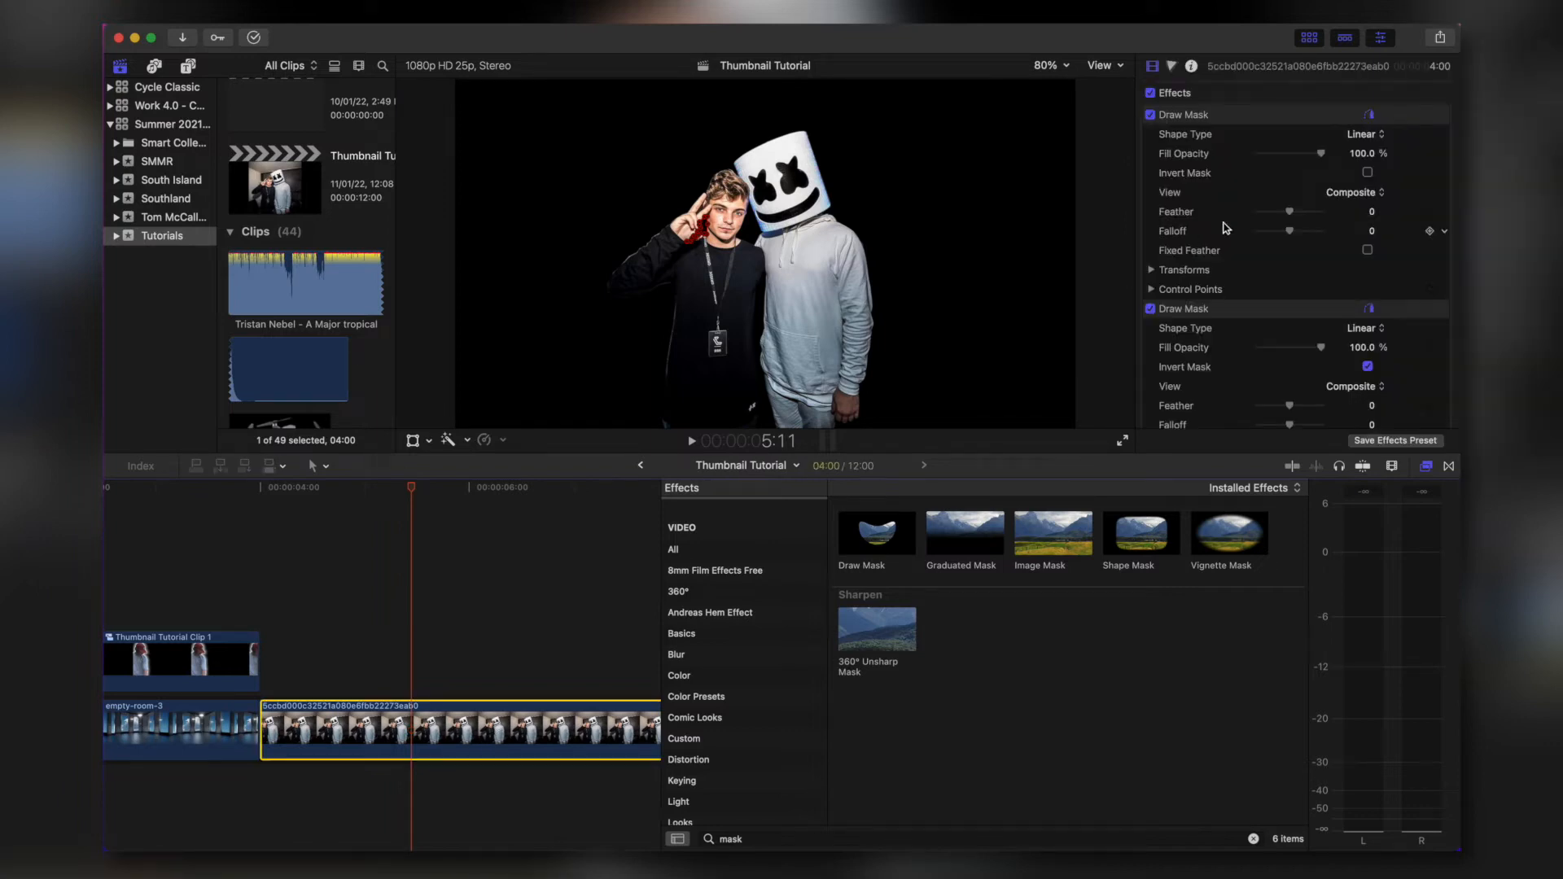
{"action": "left_click_drag", "start_coordinate": [1290, 213], "coordinate": [1289, 214]}
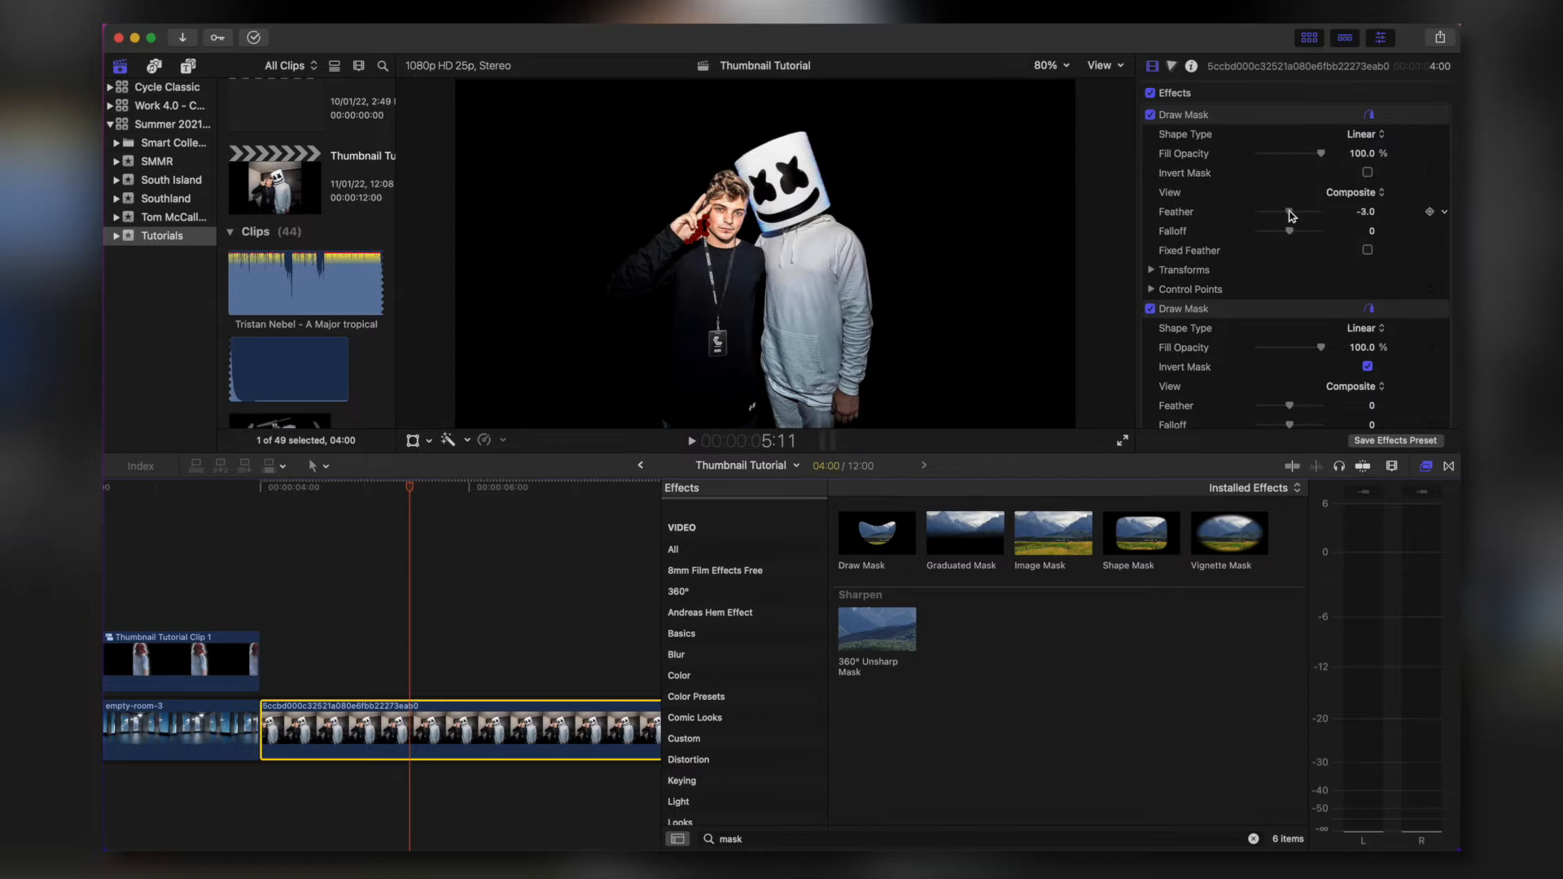
{"action": "left_click", "coordinate": [451, 631]}
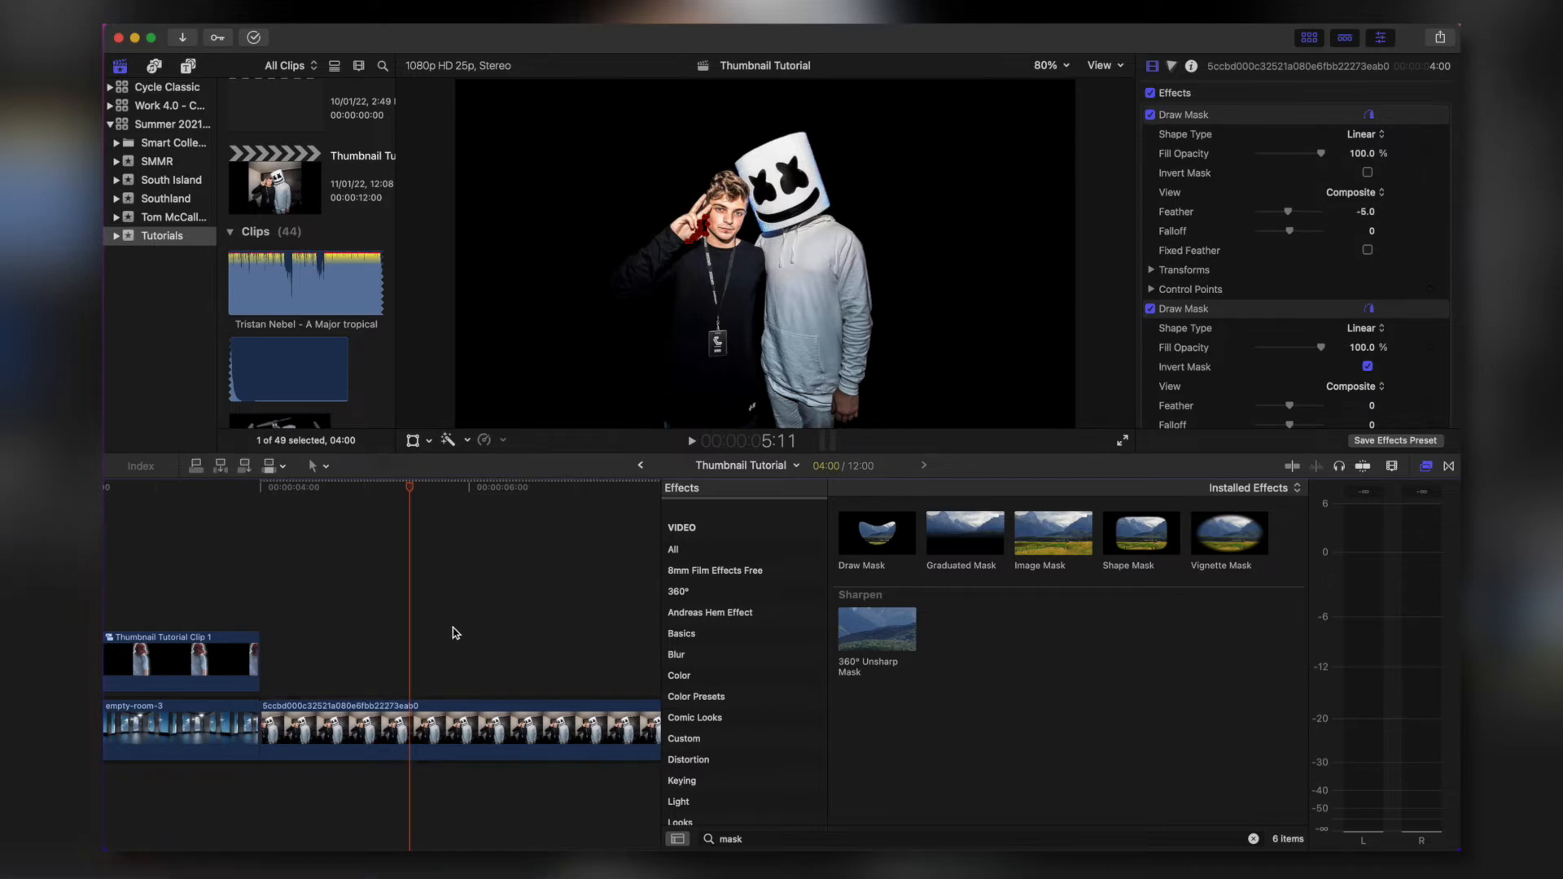
Duplicate the masked two-person clip above itself and raise the lower copy's global exposure to 100%.
{"action": "left_click", "coordinate": [461, 738]}
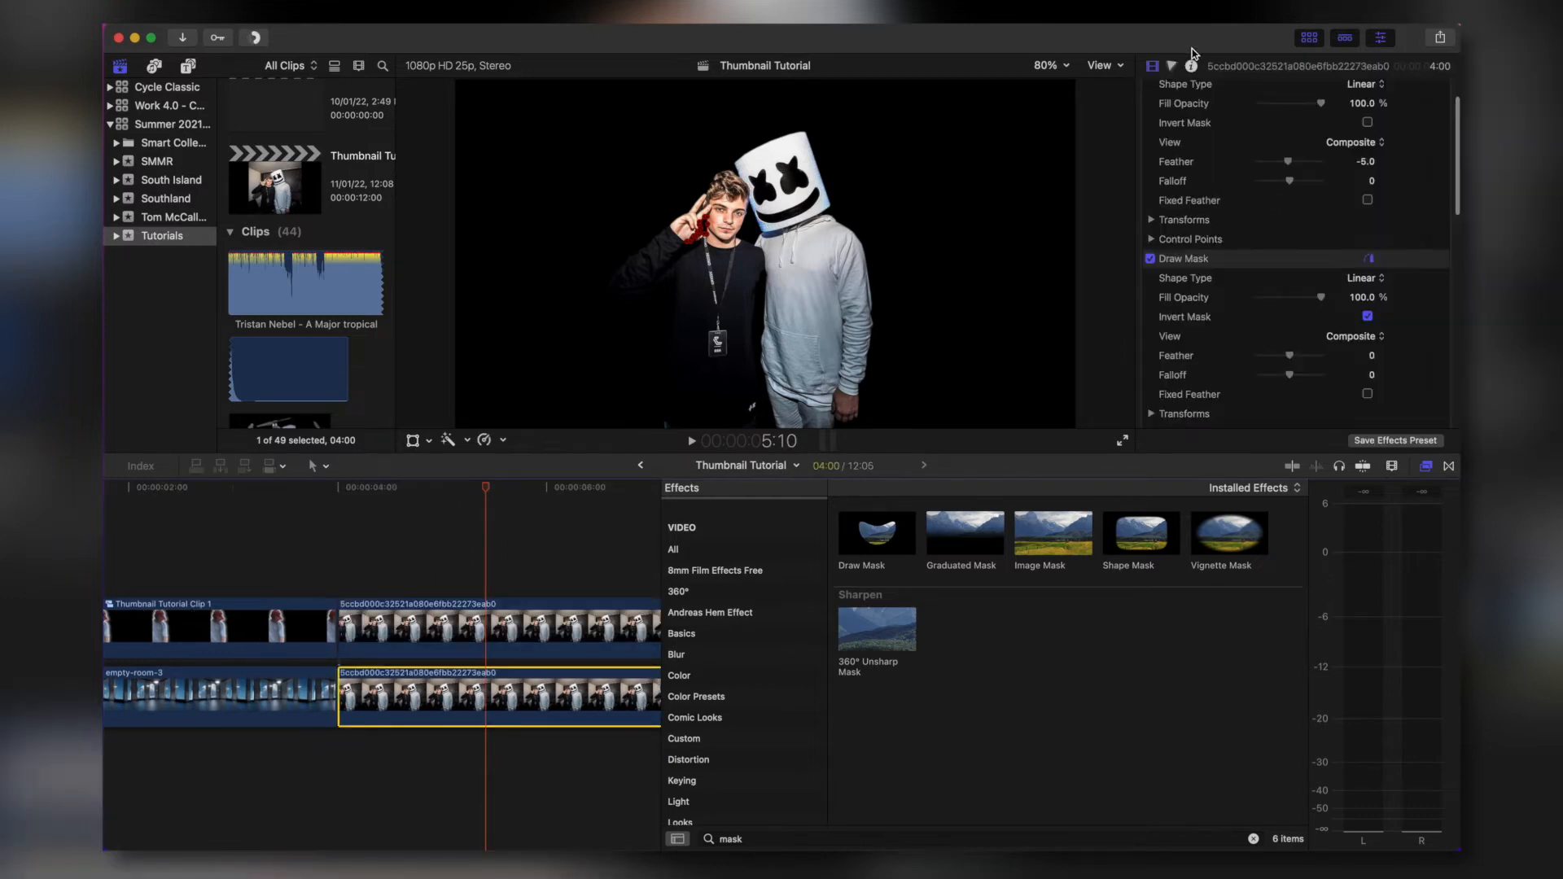
{"action": "left_click", "coordinate": [1172, 67]}
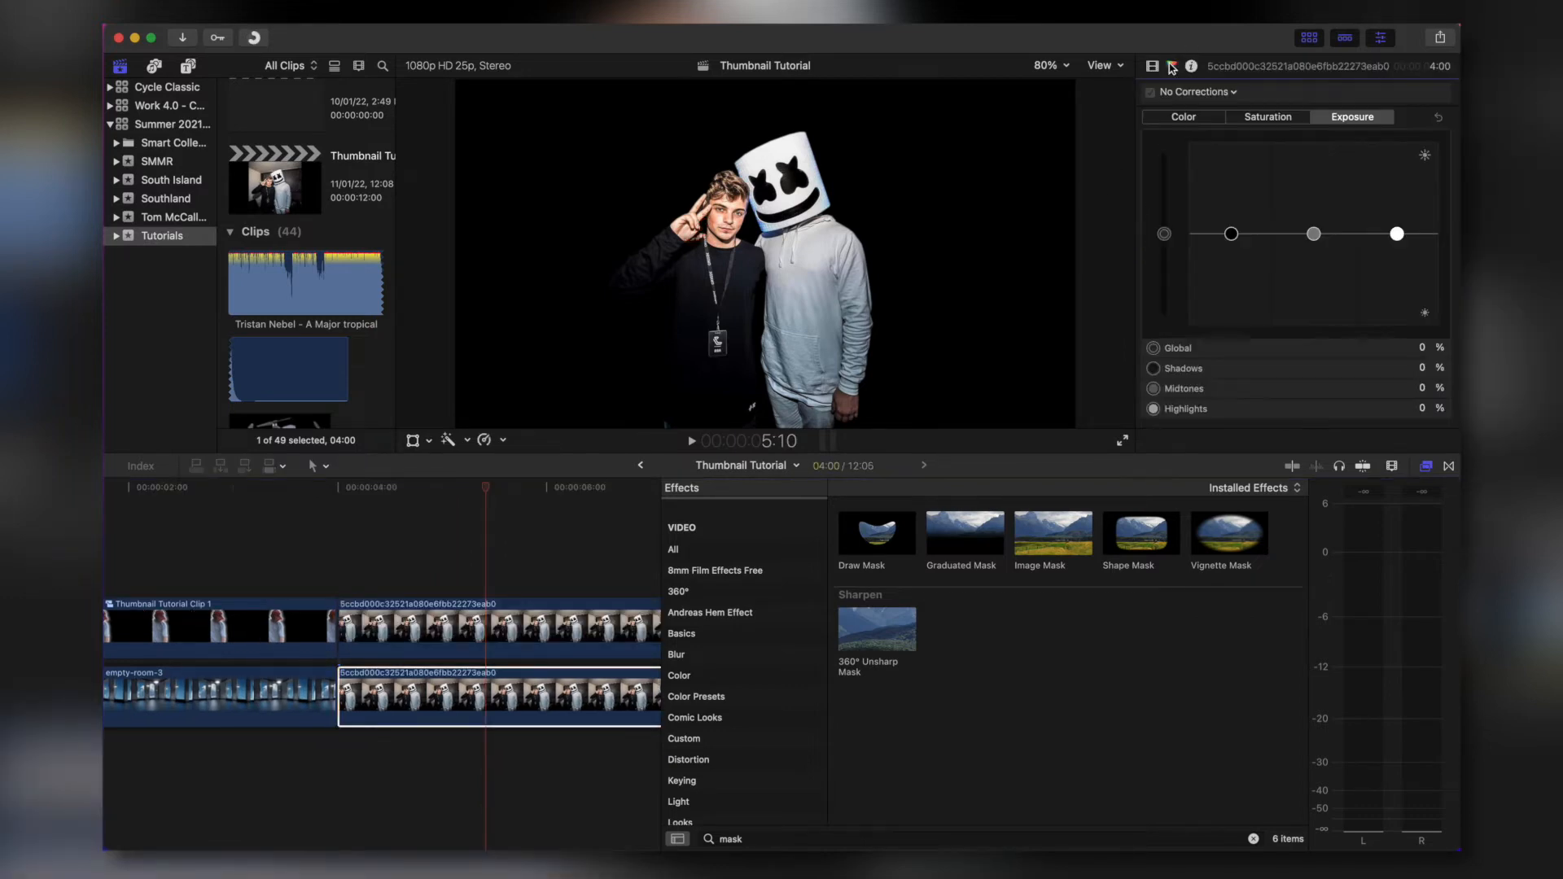
{"action": "left_click_drag", "start_coordinate": [1165, 234], "coordinate": [1165, 141]}
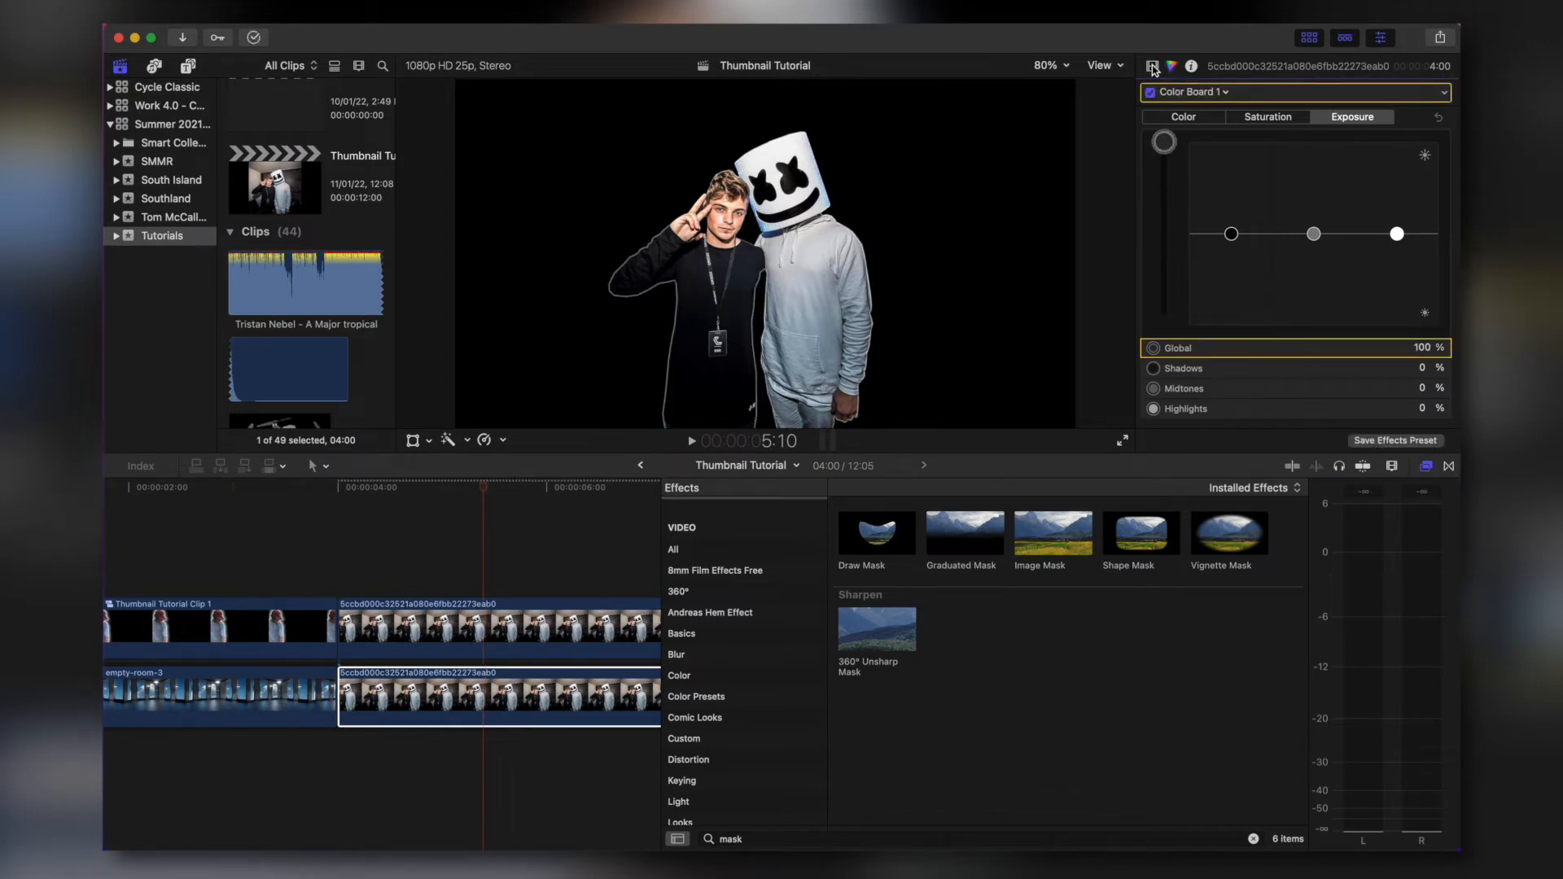
Set the lower white copy's Draw Mask feathers to 6 for the outline and -11 and about -8 for the two gaps.
{"action": "left_click", "coordinate": [1153, 67]}
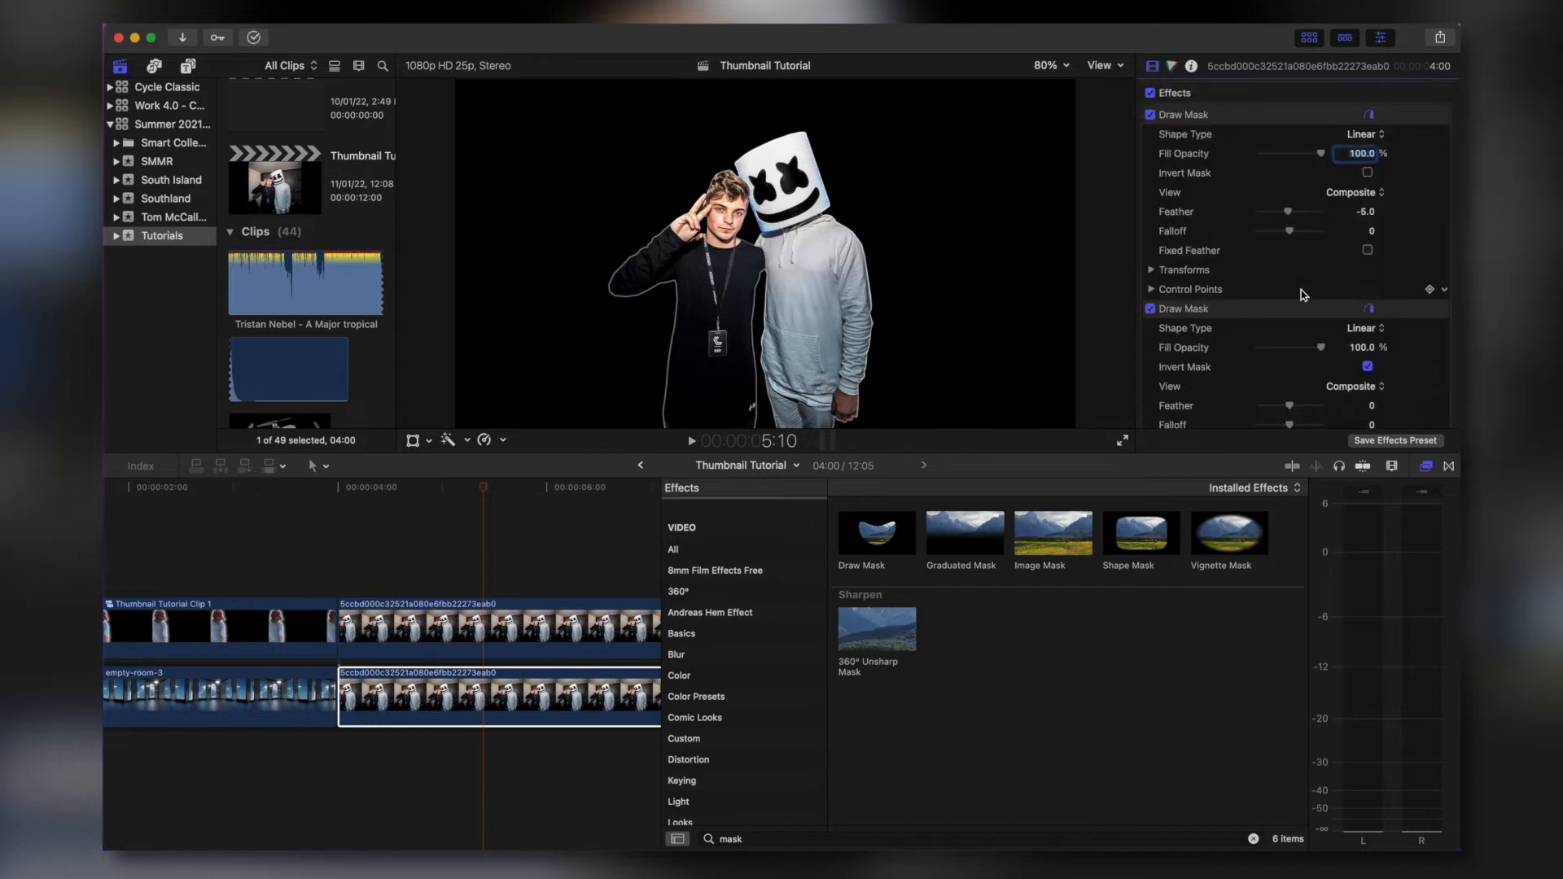
{"action": "scroll", "coordinate": [1305, 296], "scroll_direction": "down", "scroll_amount": 2}
{"action": "left_click_drag", "start_coordinate": [1289, 177], "coordinate": [1295, 178]}
{"action": "left_click_drag", "start_coordinate": [1293, 175], "coordinate": [1291, 176]}
{"action": "scroll", "coordinate": [1321, 335], "scroll_direction": "down", "scroll_amount": 2}
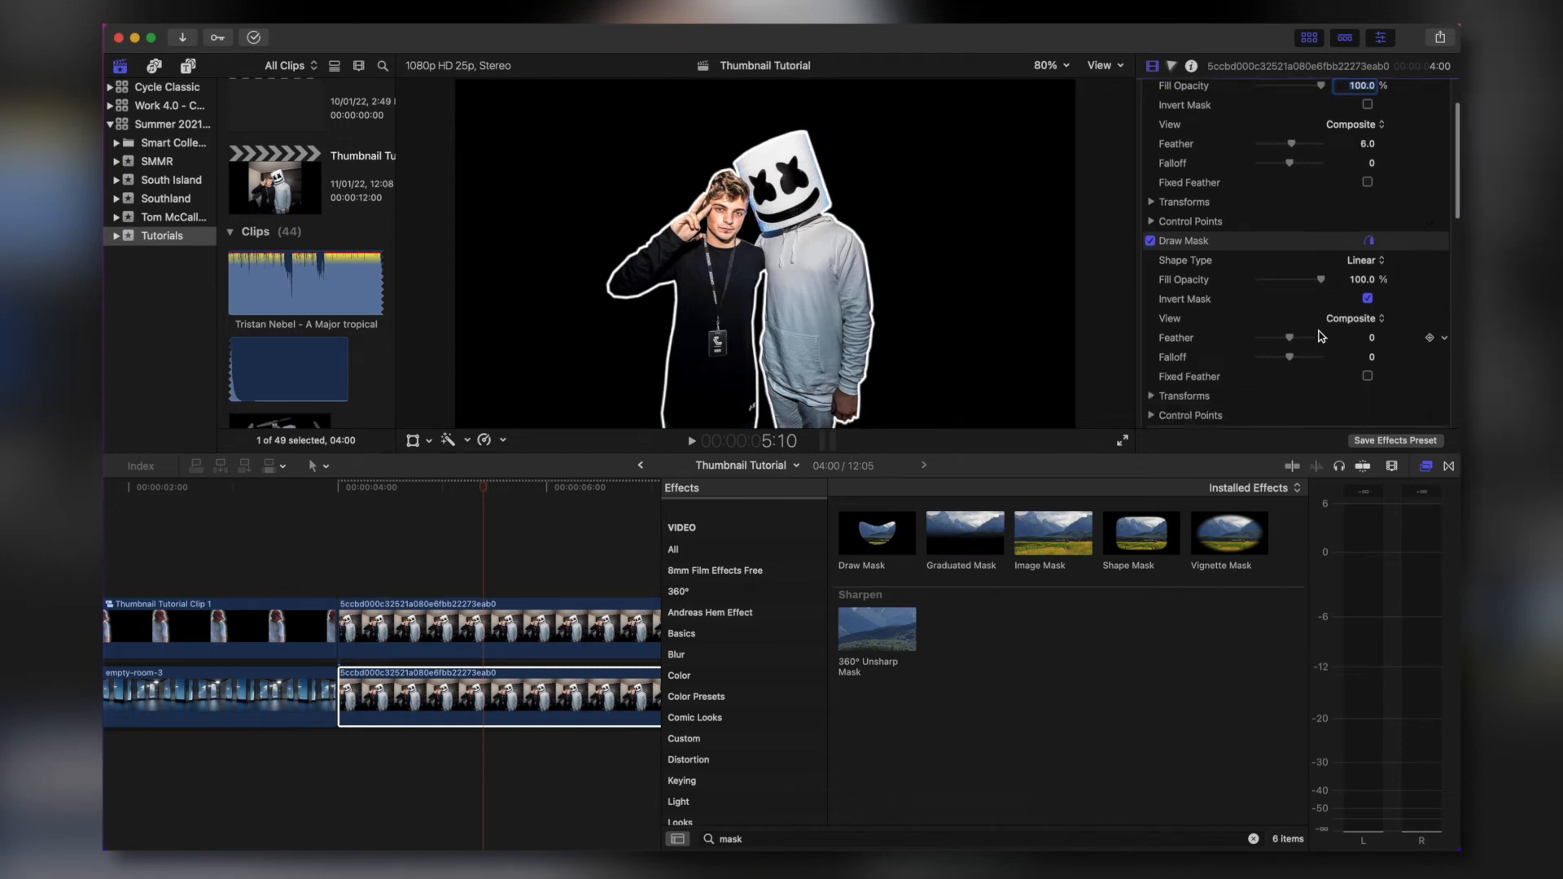
{"action": "left_click_drag", "start_coordinate": [1291, 339], "coordinate": [1287, 340]}
{"action": "scroll", "coordinate": [1315, 358], "scroll_direction": "down", "scroll_amount": 5}
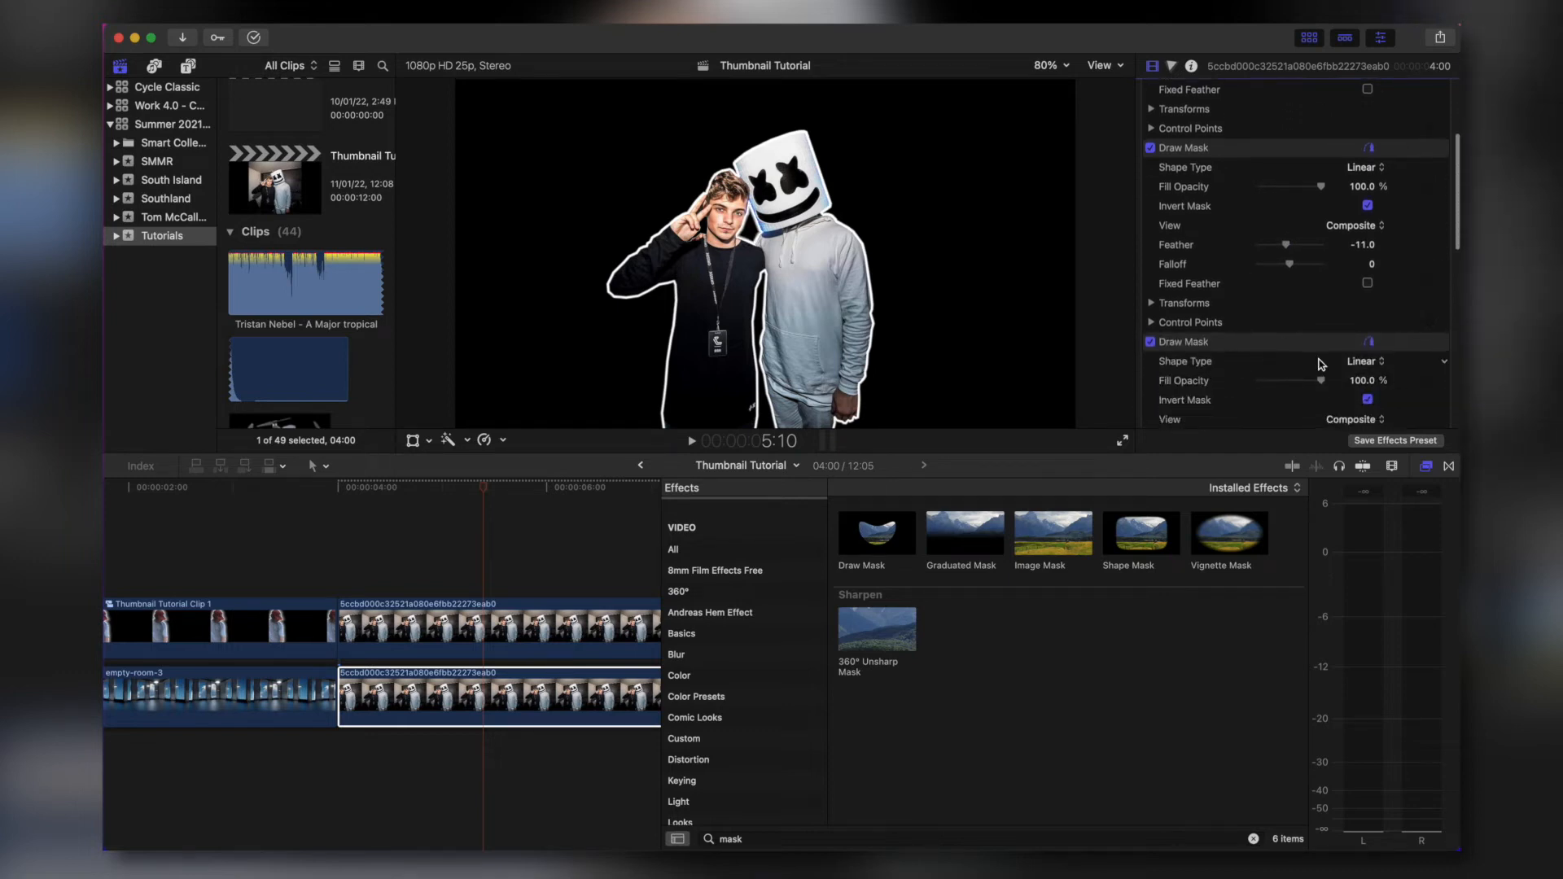
{"action": "scroll", "coordinate": [1323, 391], "scroll_direction": "down", "scroll_amount": 6}
{"action": "left_click_drag", "start_coordinate": [1290, 332], "coordinate": [1287, 334]}
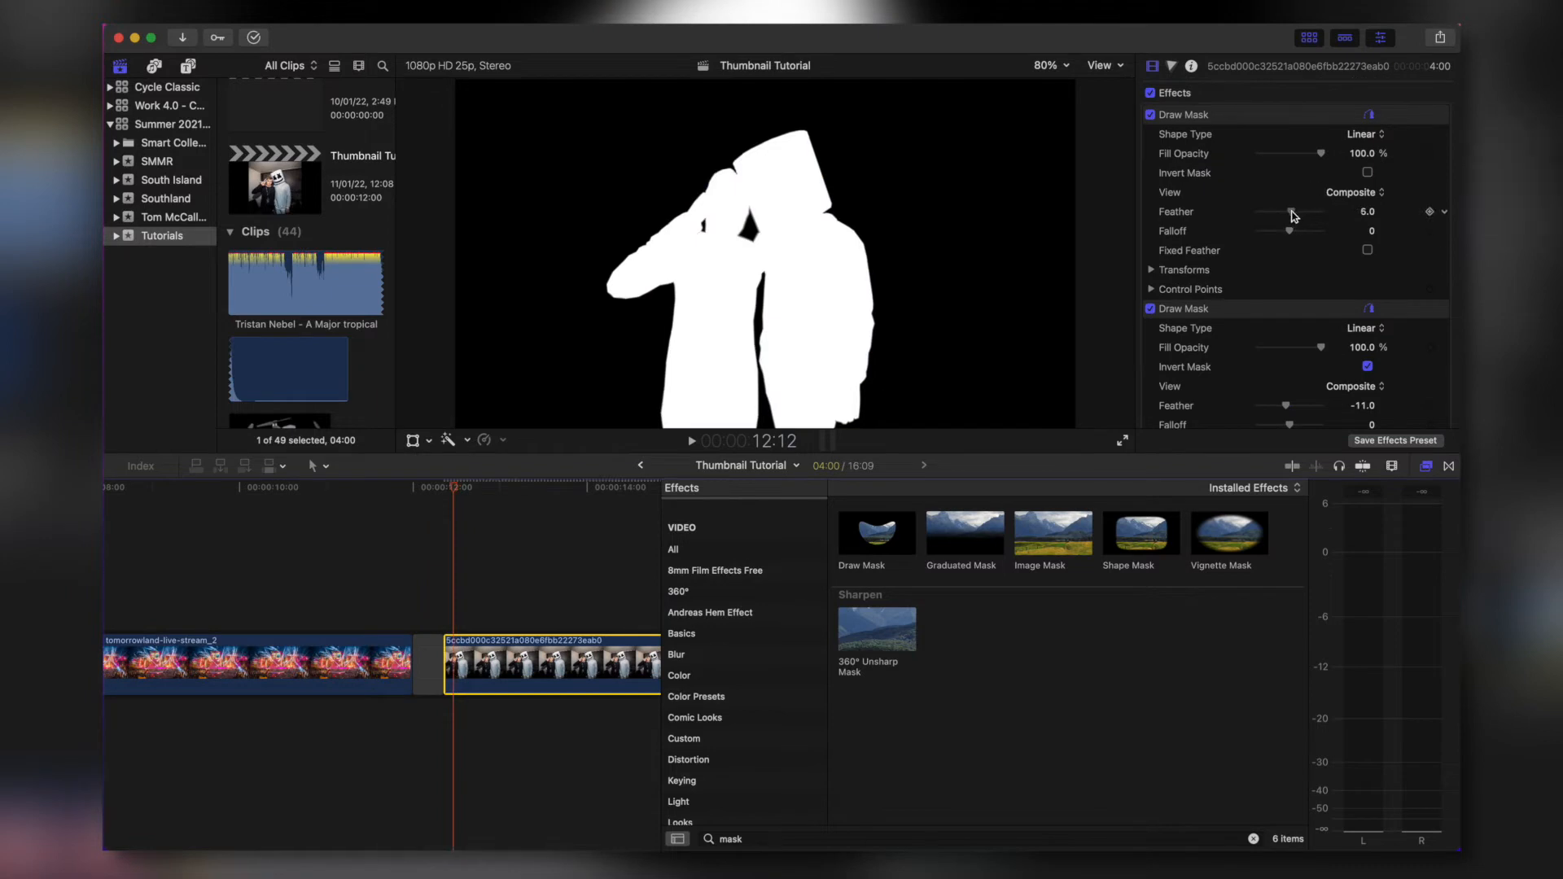
On another white copy at the end of the timeline, set the three Draw Mask feathers to about 17, -23 and -19.
{"action": "left_click_drag", "start_coordinate": [1293, 213], "coordinate": [1294, 213]}
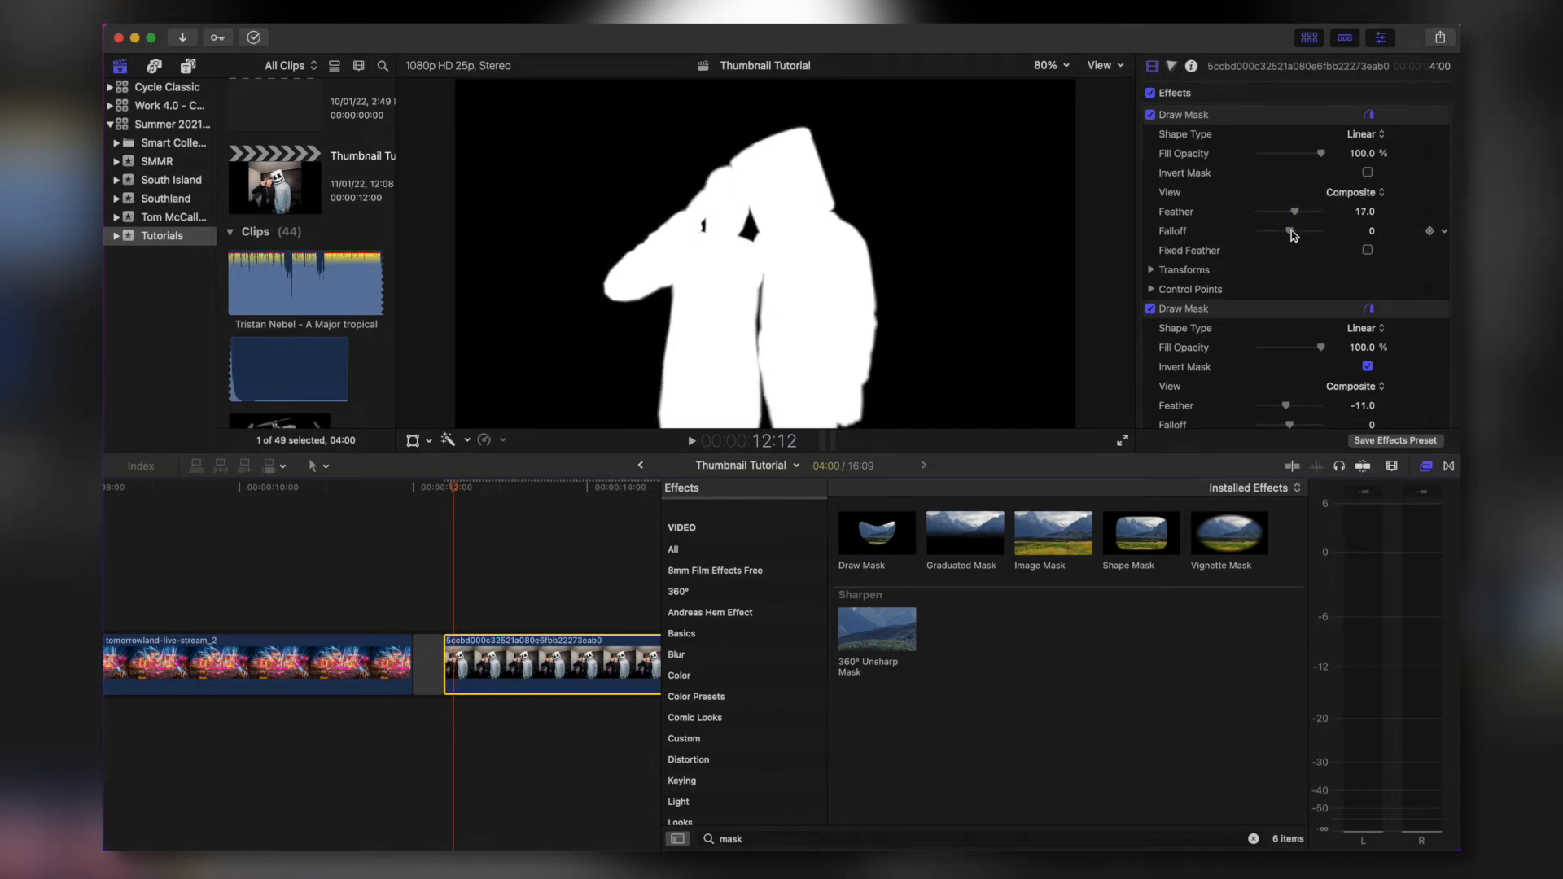
{"action": "scroll", "coordinate": [1288, 326], "scroll_direction": "down", "scroll_amount": 3}
{"action": "left_click_drag", "start_coordinate": [1285, 337], "coordinate": [1282, 337]}
{"action": "scroll", "coordinate": [1294, 371], "scroll_direction": "down", "scroll_amount": 3}
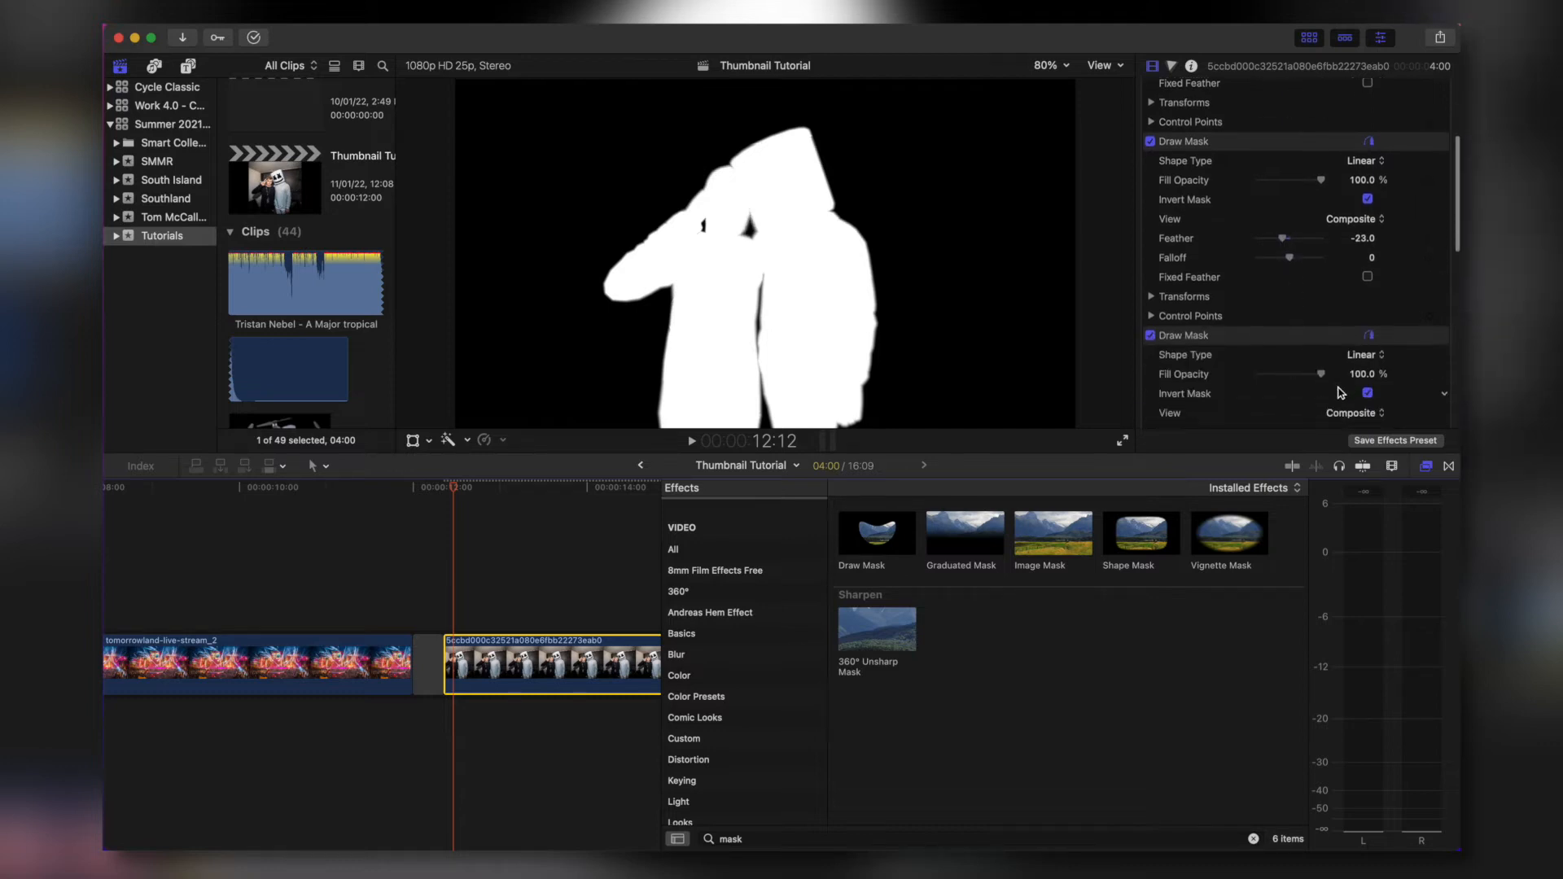
{"action": "scroll", "coordinate": [1294, 325], "scroll_direction": "down", "scroll_amount": 4}
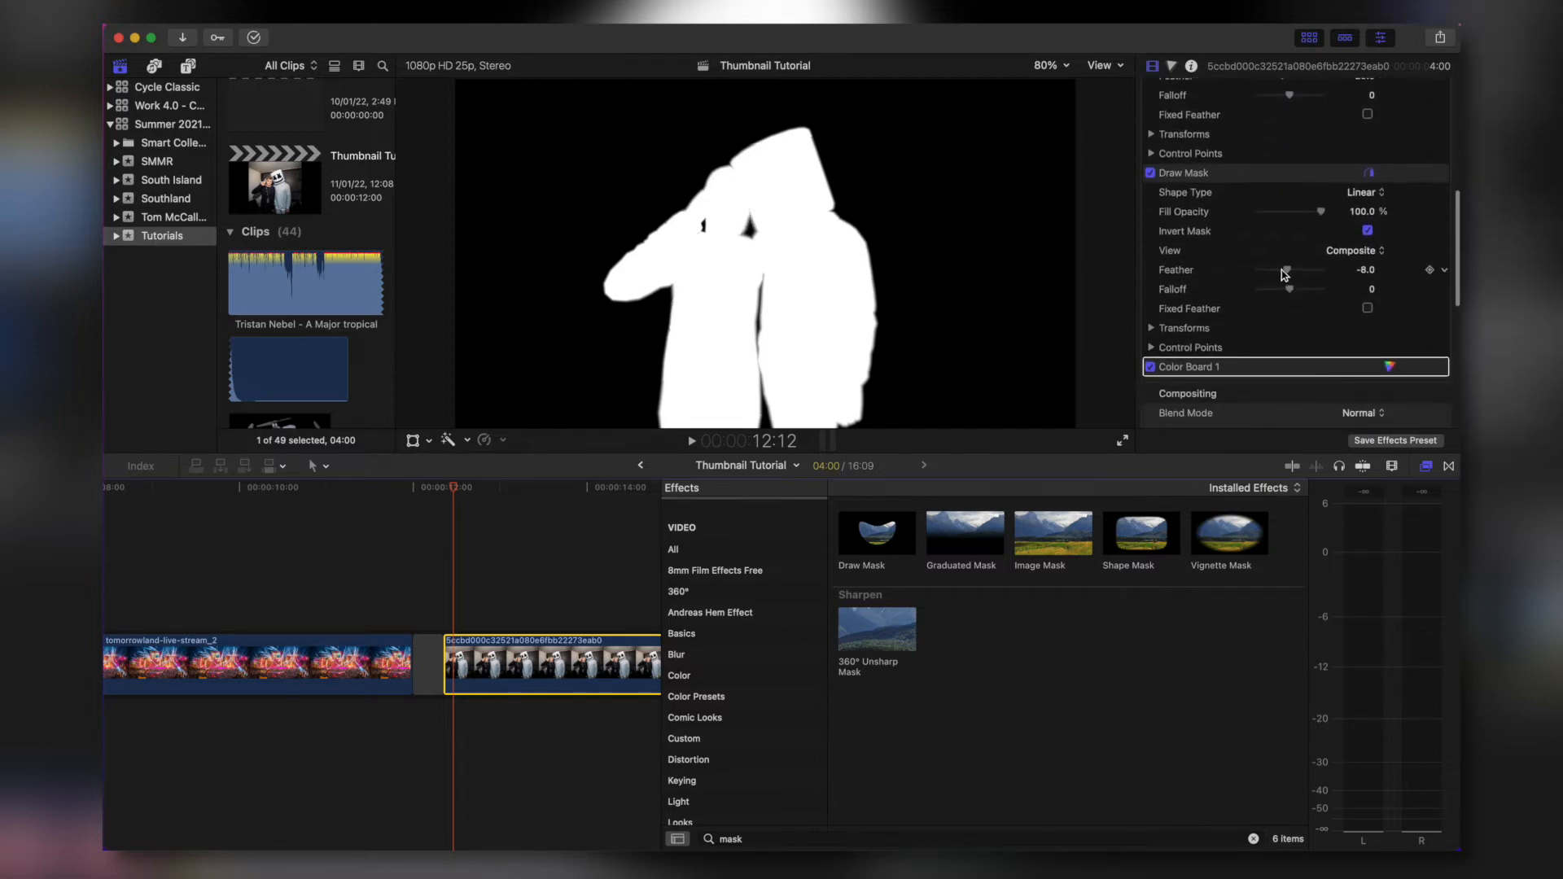
{"action": "left_click_drag", "start_coordinate": [1287, 275], "coordinate": [1285, 273]}
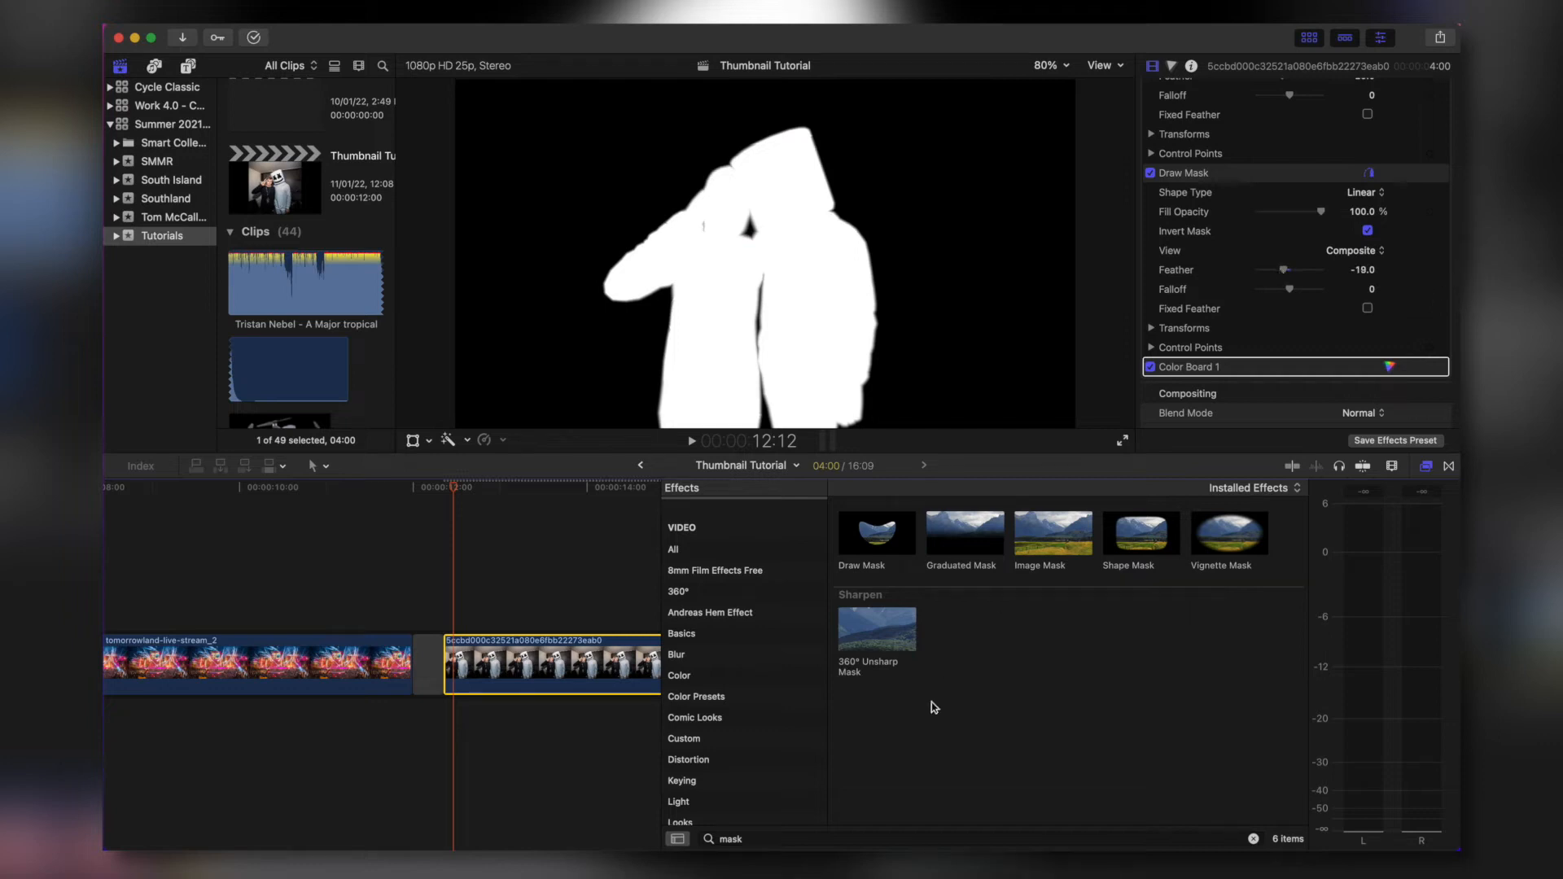
Apply a Gaussian blur with an amount of 50 to the end copy and lower its opacity to about 40%.
{"action": "left_click", "coordinate": [817, 836]}
{"action": "type", "text": "gau"}
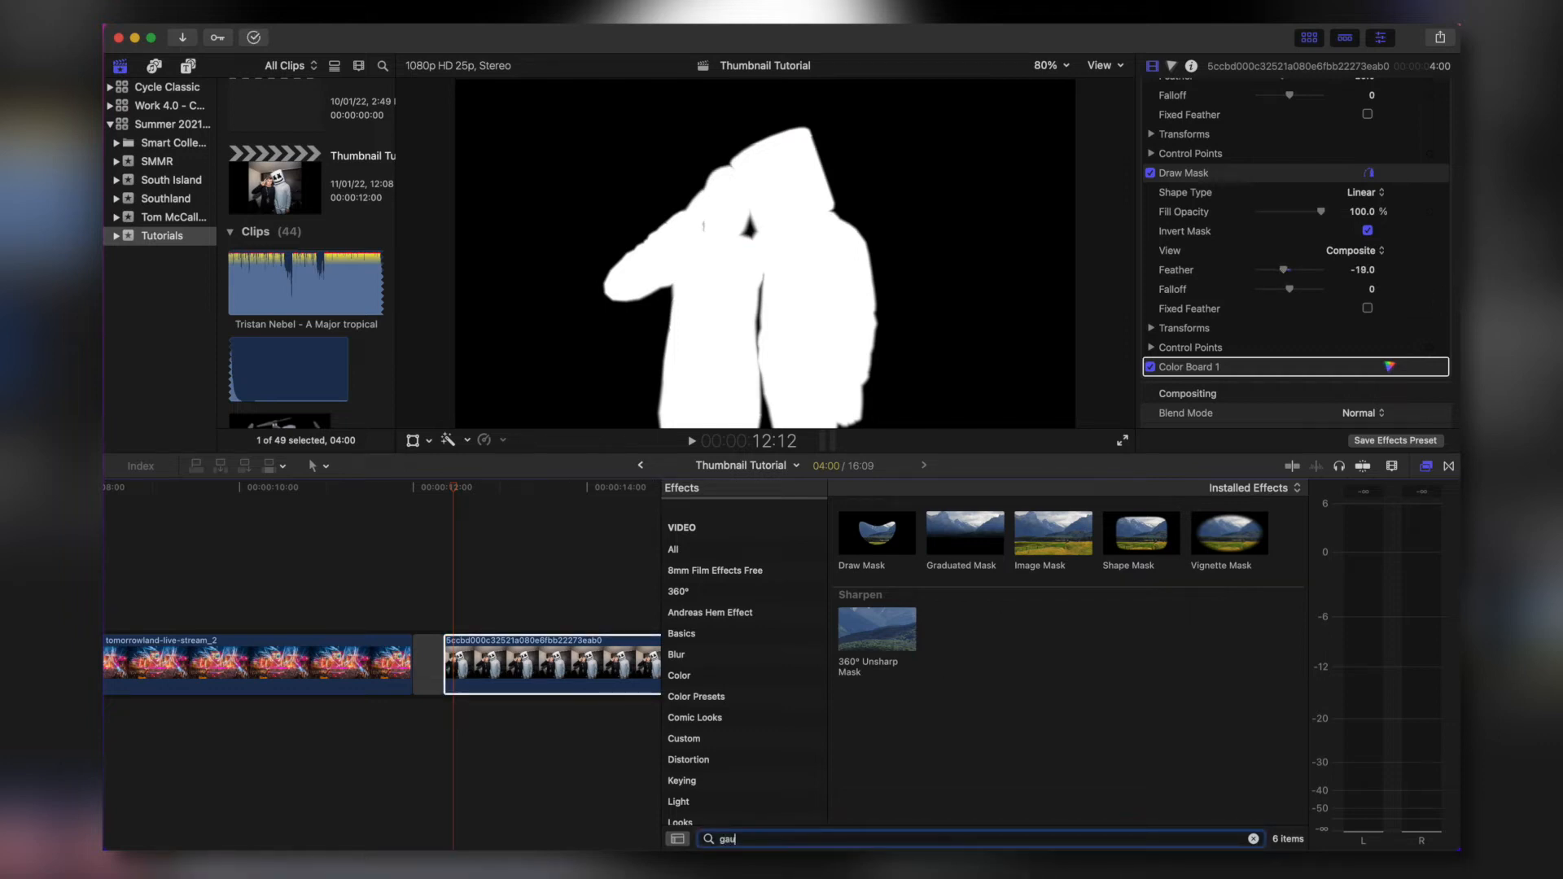
{"action": "left_click_drag", "start_coordinate": [869, 538], "coordinate": [546, 674]}
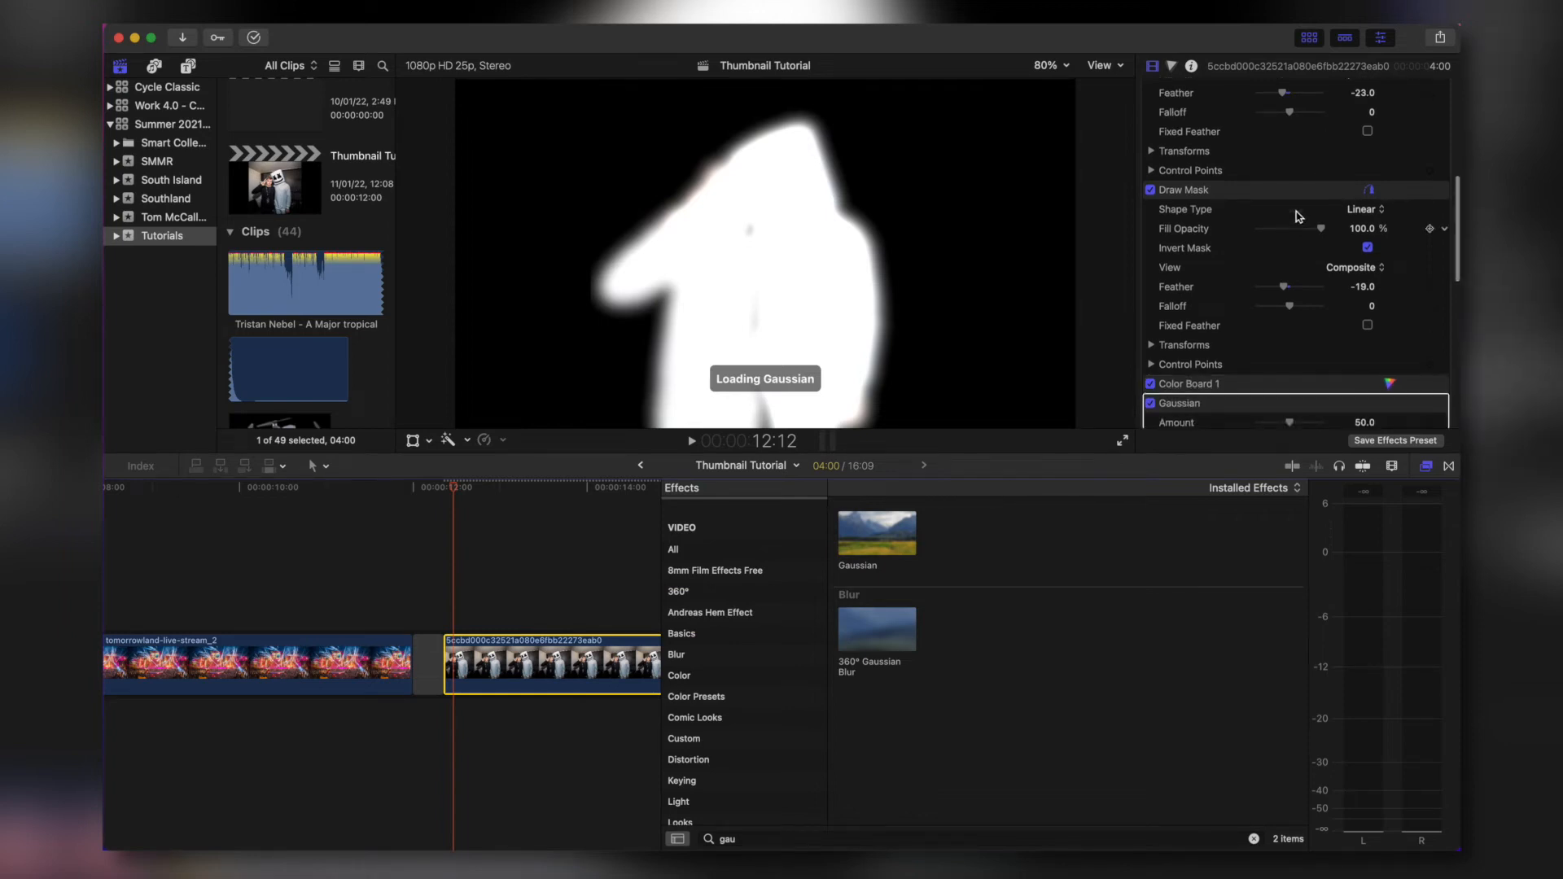
{"action": "scroll", "coordinate": [1299, 216], "scroll_direction": "down", "scroll_amount": 10}
{"action": "left_click_drag", "start_coordinate": [1321, 149], "coordinate": [1282, 167]}
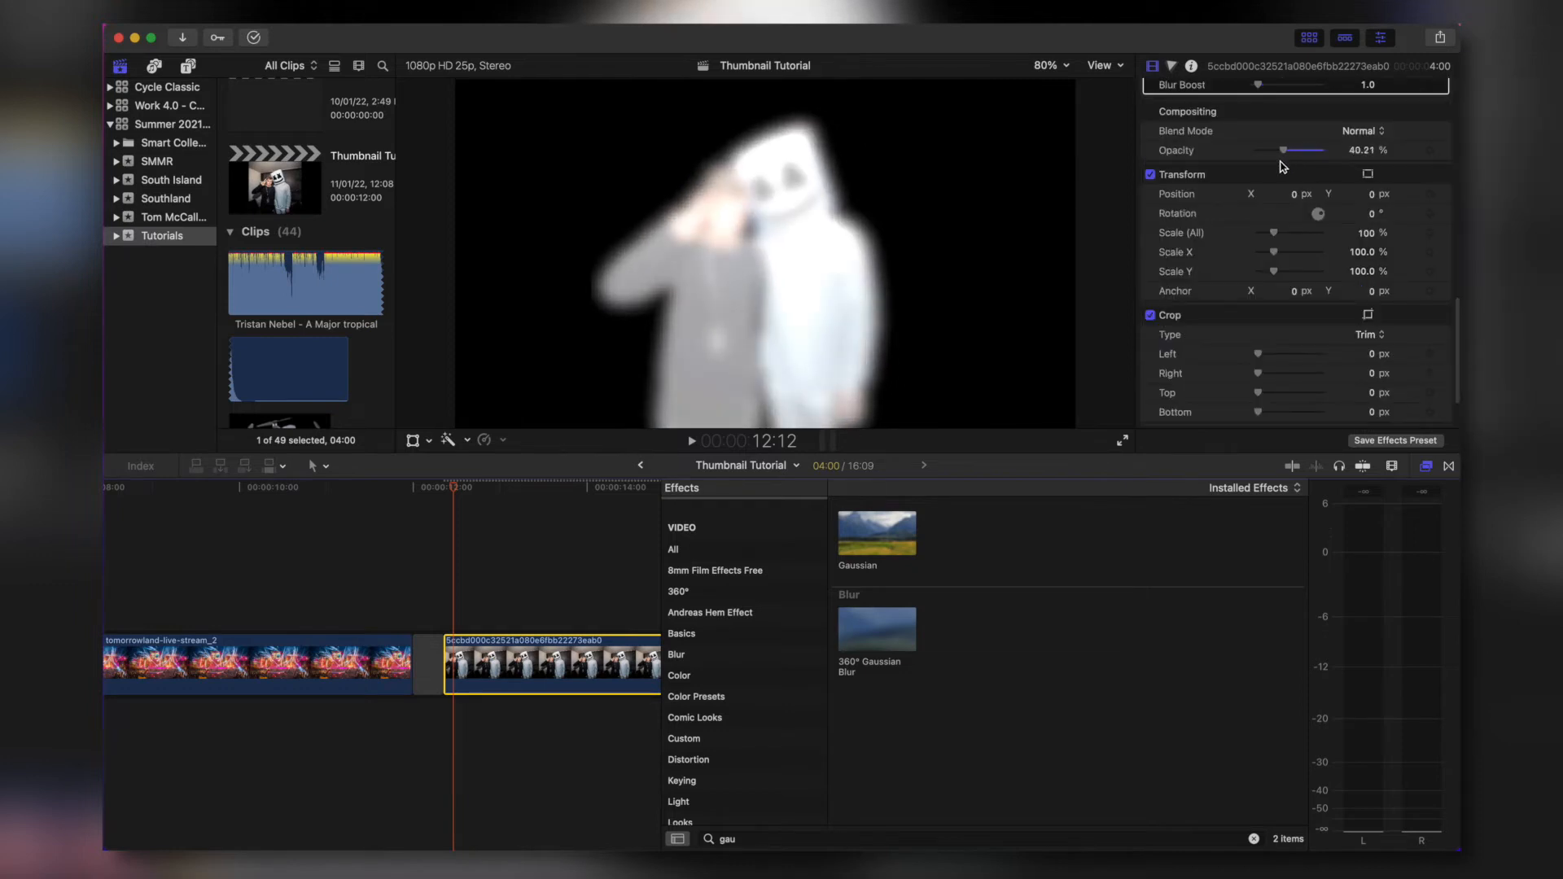
Move the blurred copy beneath the two stacked two-person clips, starting at the same time.
{"action": "scroll", "coordinate": [546, 640], "scroll_direction": "left", "scroll_amount": 5}
{"action": "left_click_drag", "start_coordinate": [592, 641], "coordinate": [545, 707]}
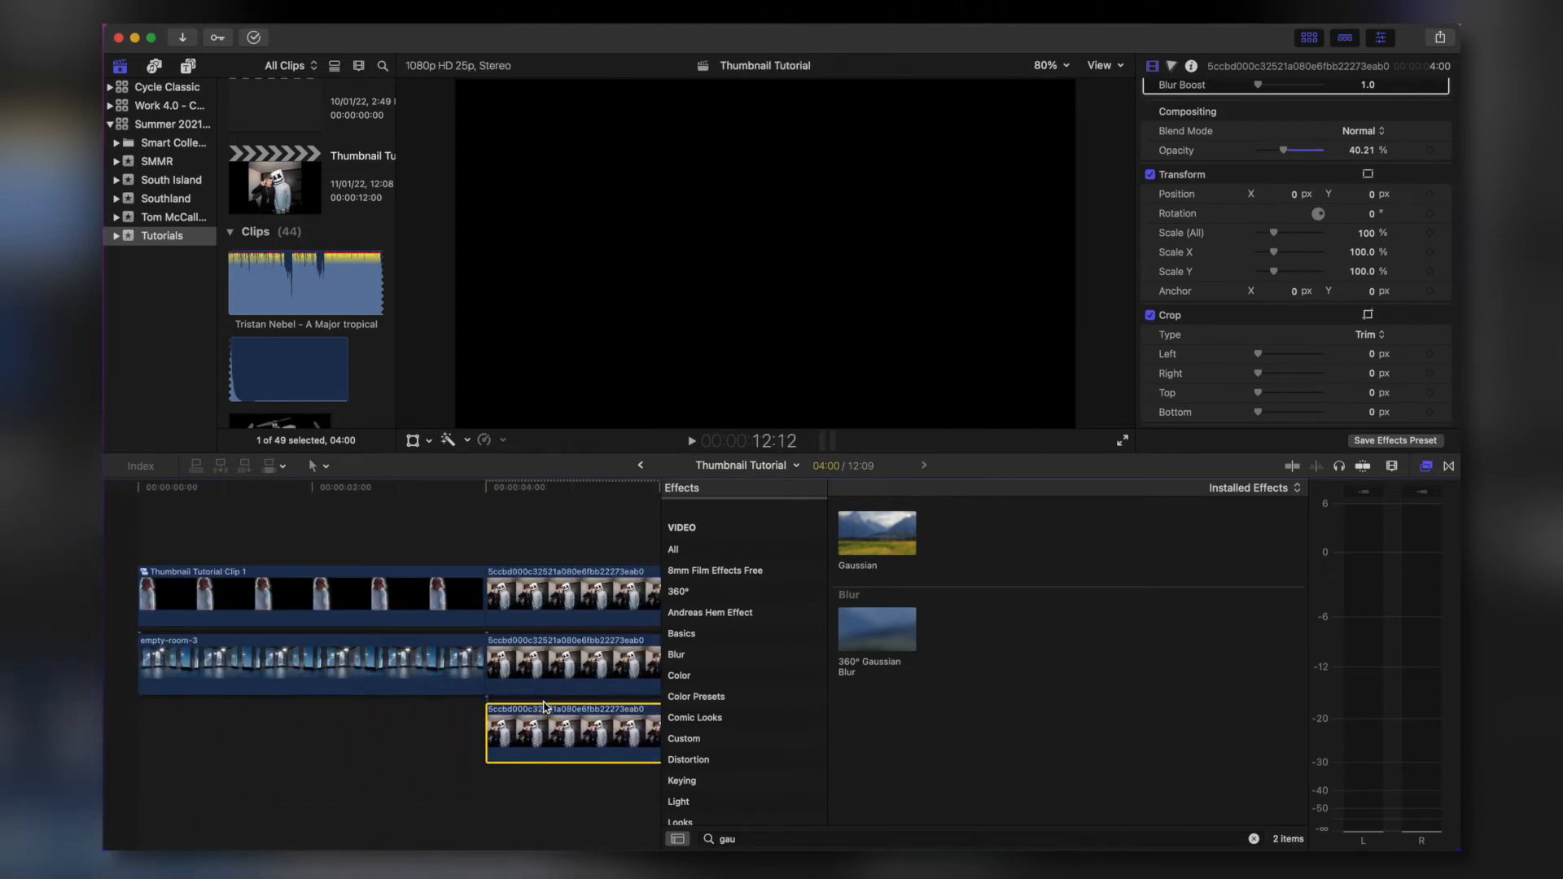
{"action": "scroll", "coordinate": [545, 716], "scroll_direction": "right", "scroll_amount": 1}
{"action": "left_click", "coordinate": [539, 772]}
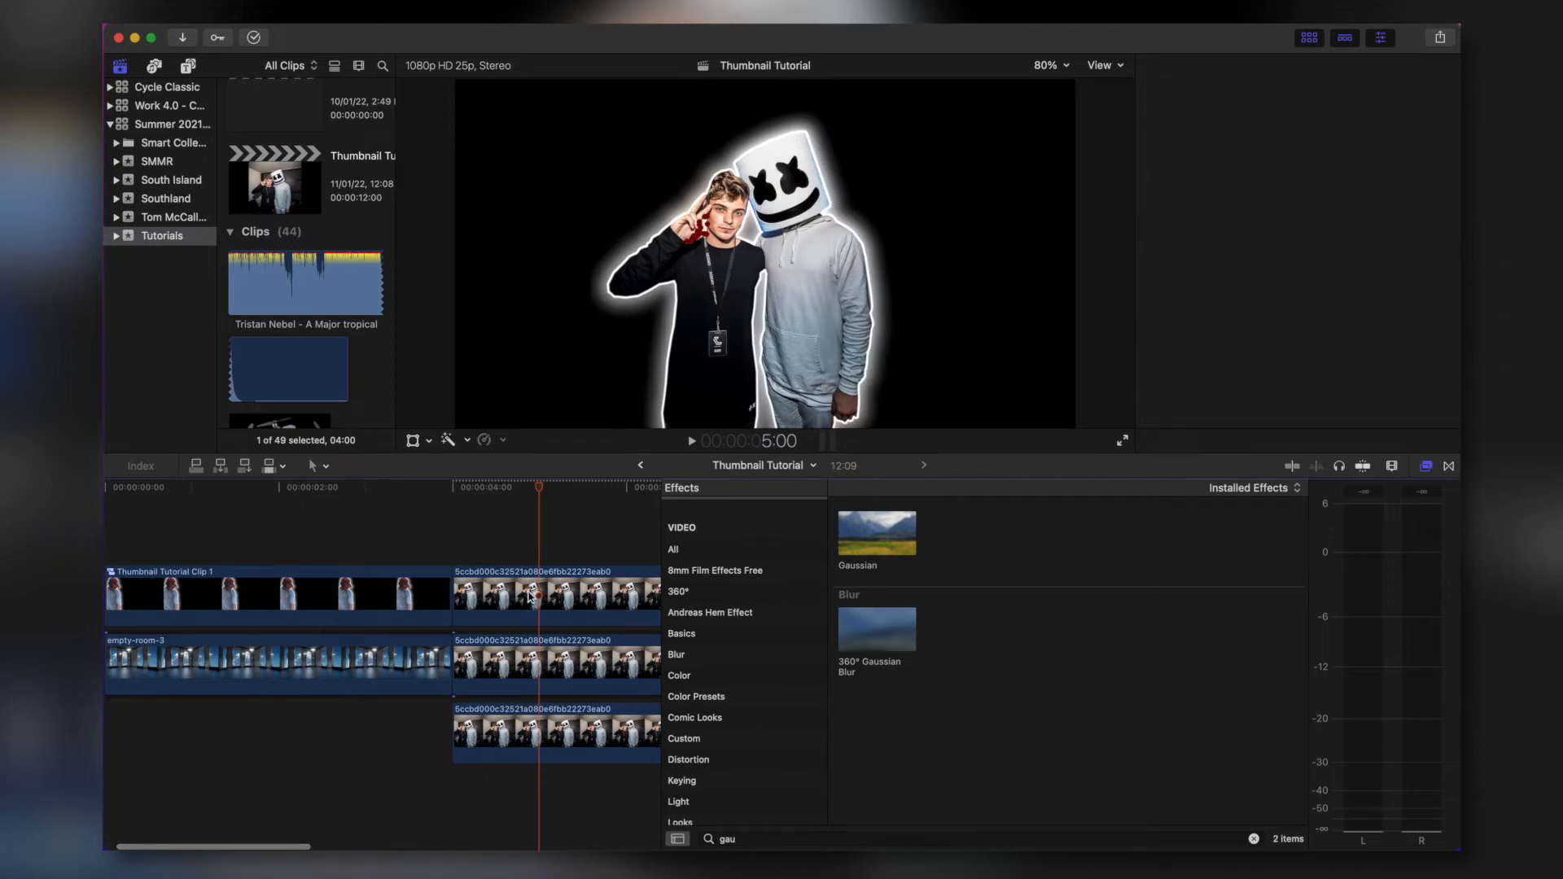
Combine the upper two two-person clips into a compound clip named Thumbnail Tutorial Clip 2.
{"action": "left_click", "coordinate": [520, 540]}
{"action": "scroll", "coordinate": [562, 541], "scroll_direction": "right", "scroll_amount": 3}
{"action": "left_click_drag", "start_coordinate": [463, 541], "coordinate": [501, 675]}
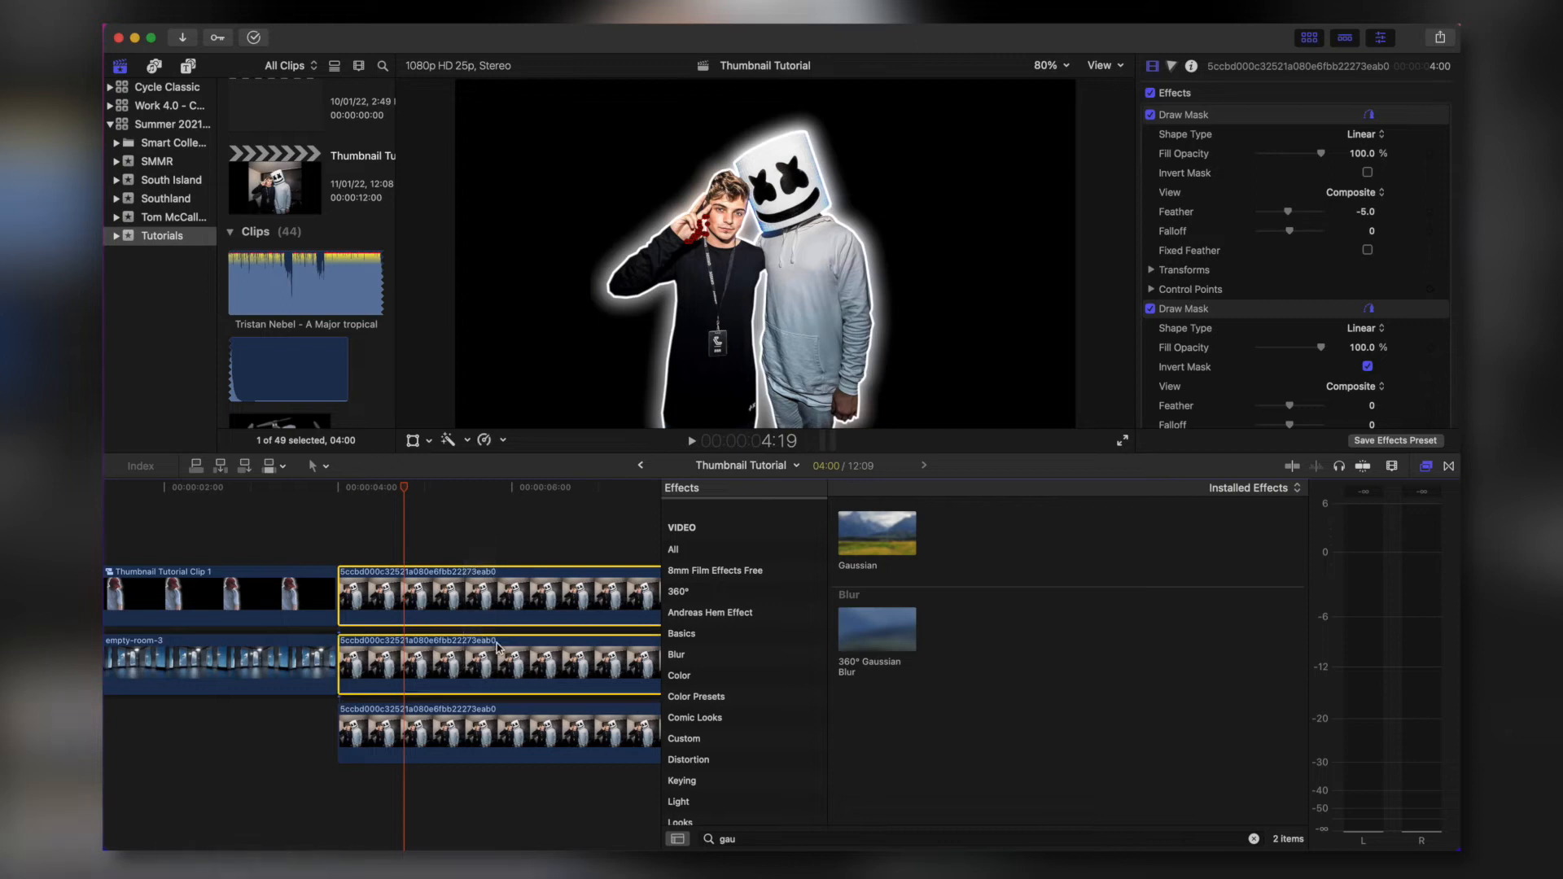
{"action": "right_click", "coordinate": [505, 595]}
{"action": "left_click", "coordinate": [554, 538]}
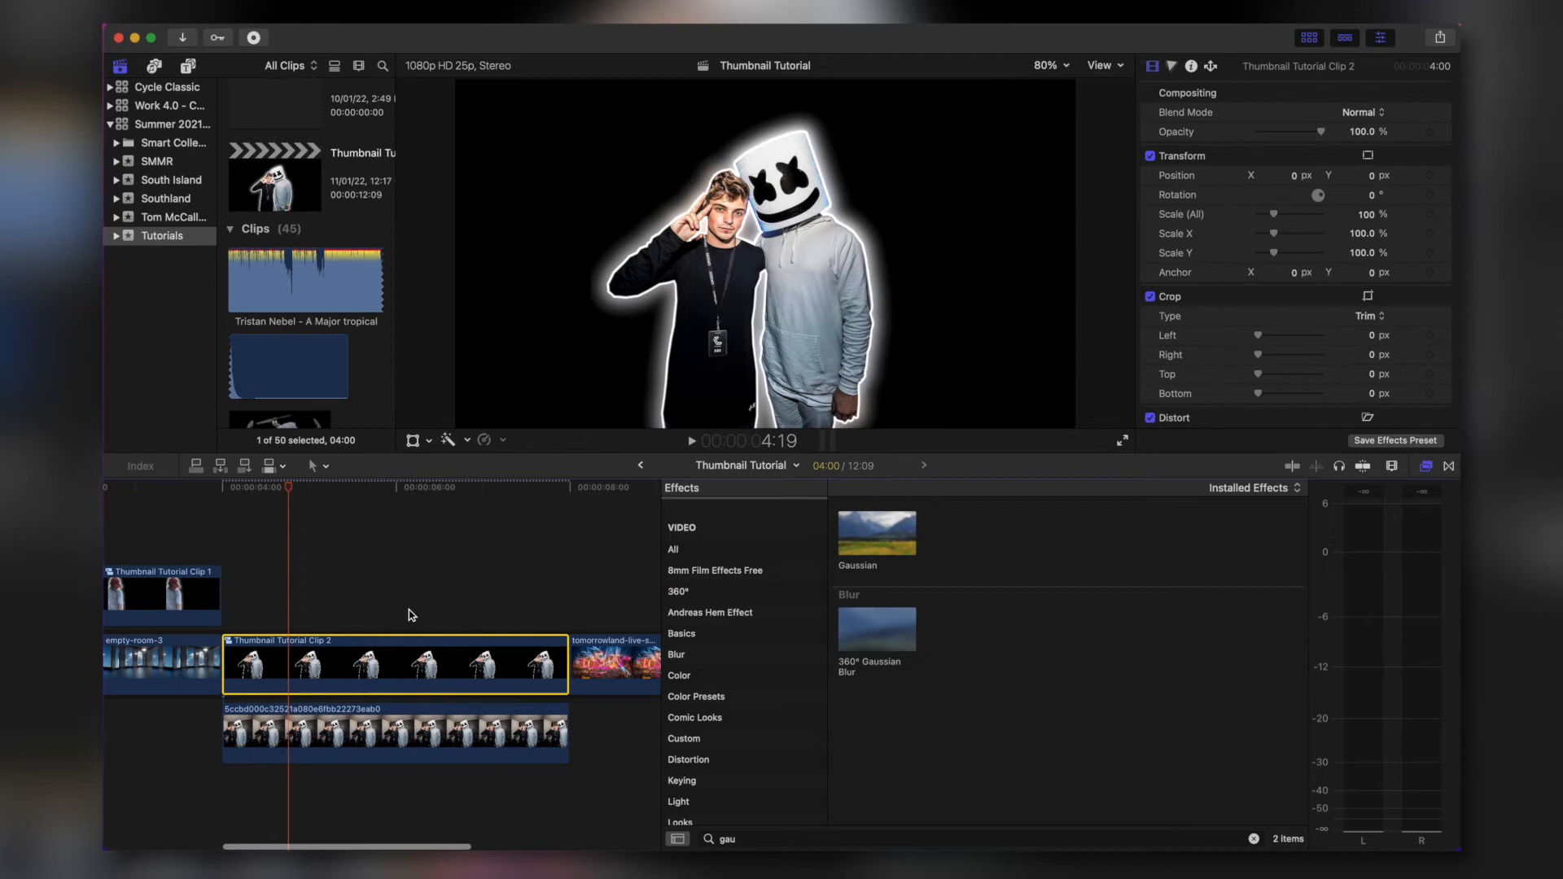
Scale the two-person compound clip and its blurred copy to 132% and set their X position to 455 px.
{"action": "left_click_drag", "start_coordinate": [356, 609], "coordinate": [428, 767]}
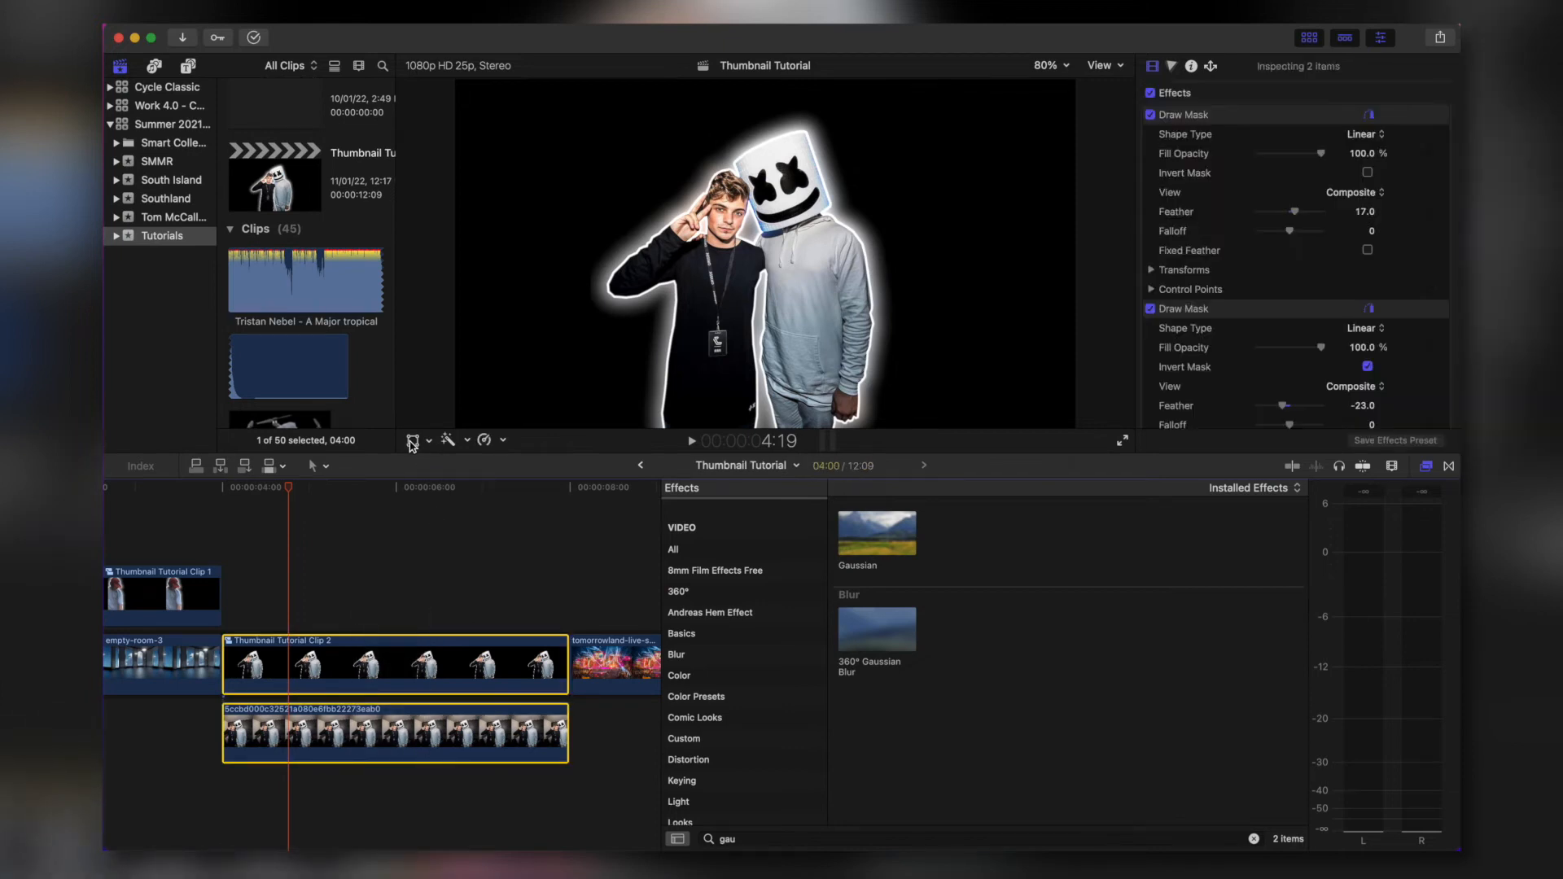
{"action": "left_click", "coordinate": [412, 445]}
{"action": "scroll", "coordinate": [1280, 328], "scroll_direction": "down", "scroll_amount": 5}
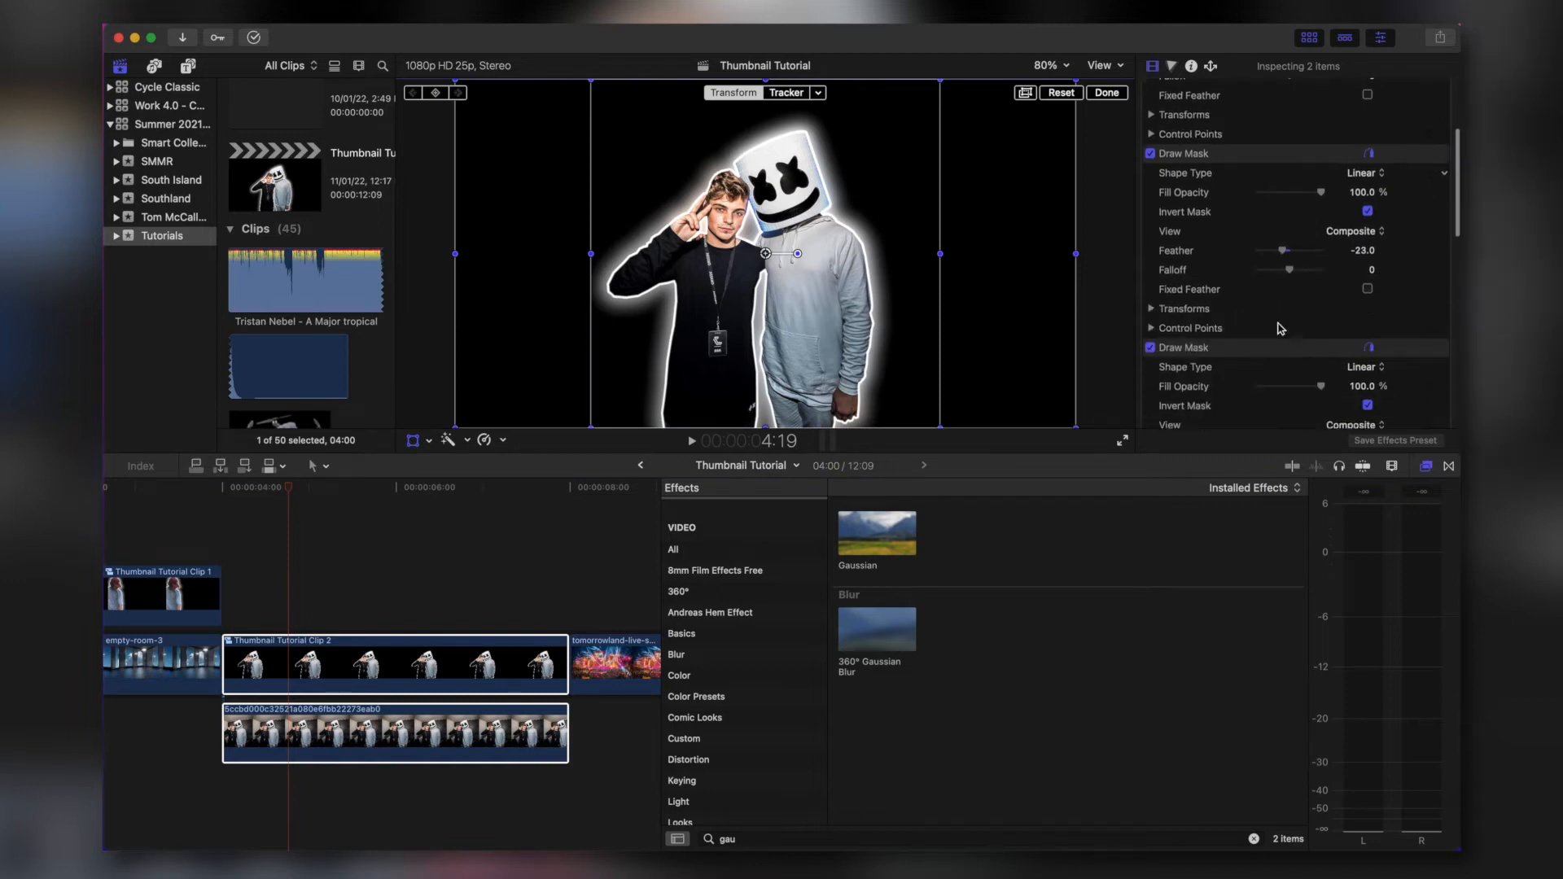
{"action": "scroll", "coordinate": [1312, 335], "scroll_direction": "down", "scroll_amount": 6}
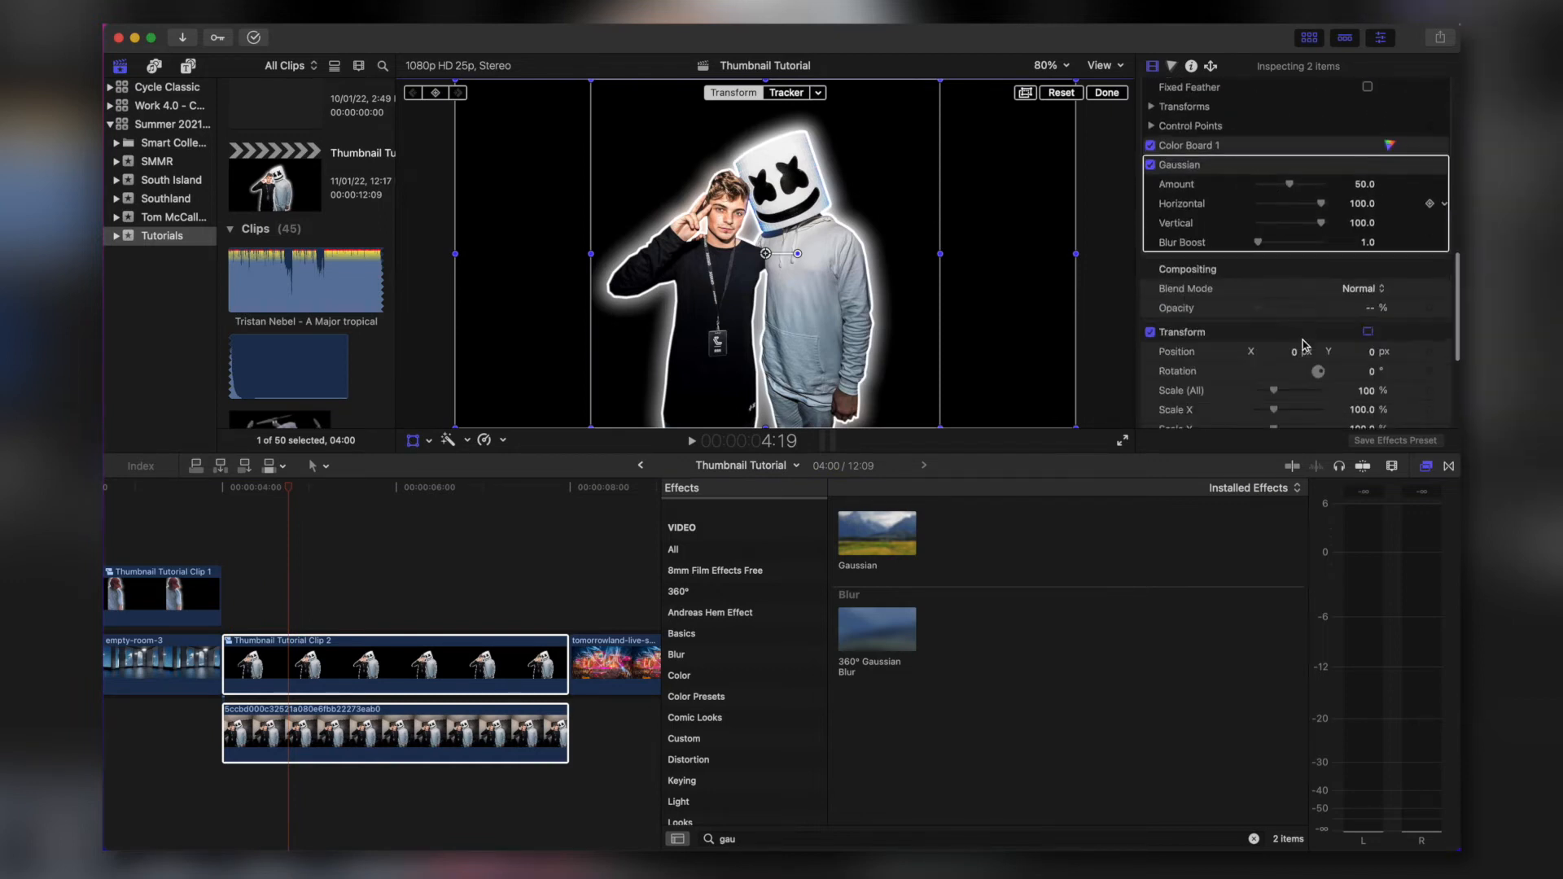
{"action": "left_click_drag", "start_coordinate": [1276, 307], "coordinate": [1281, 307]}
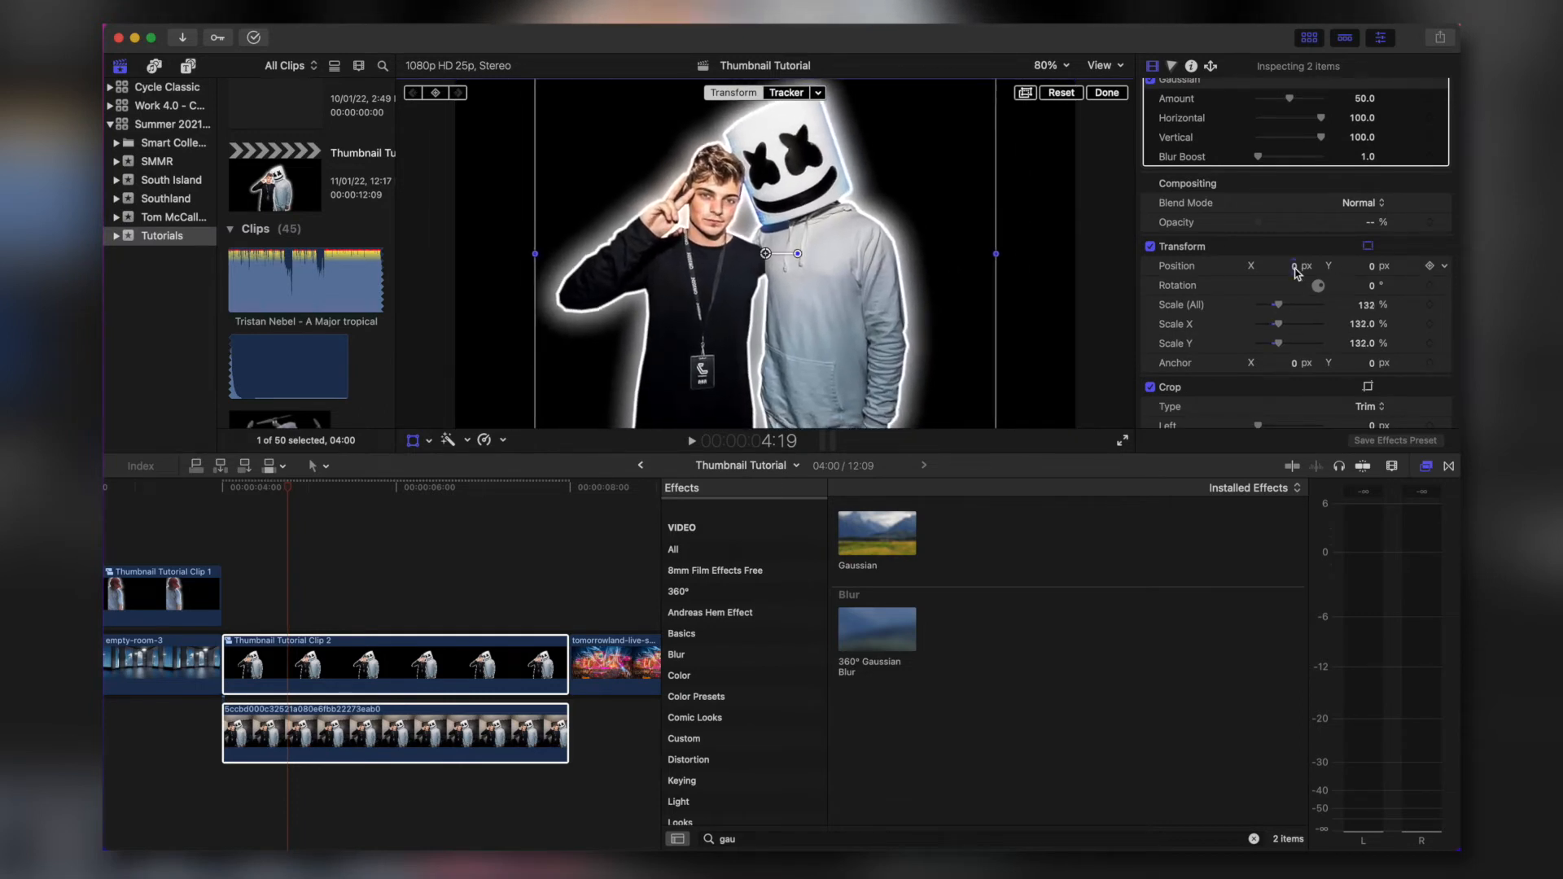
{"action": "left_click_drag", "start_coordinate": [1295, 269], "coordinate": [1395, 269]}
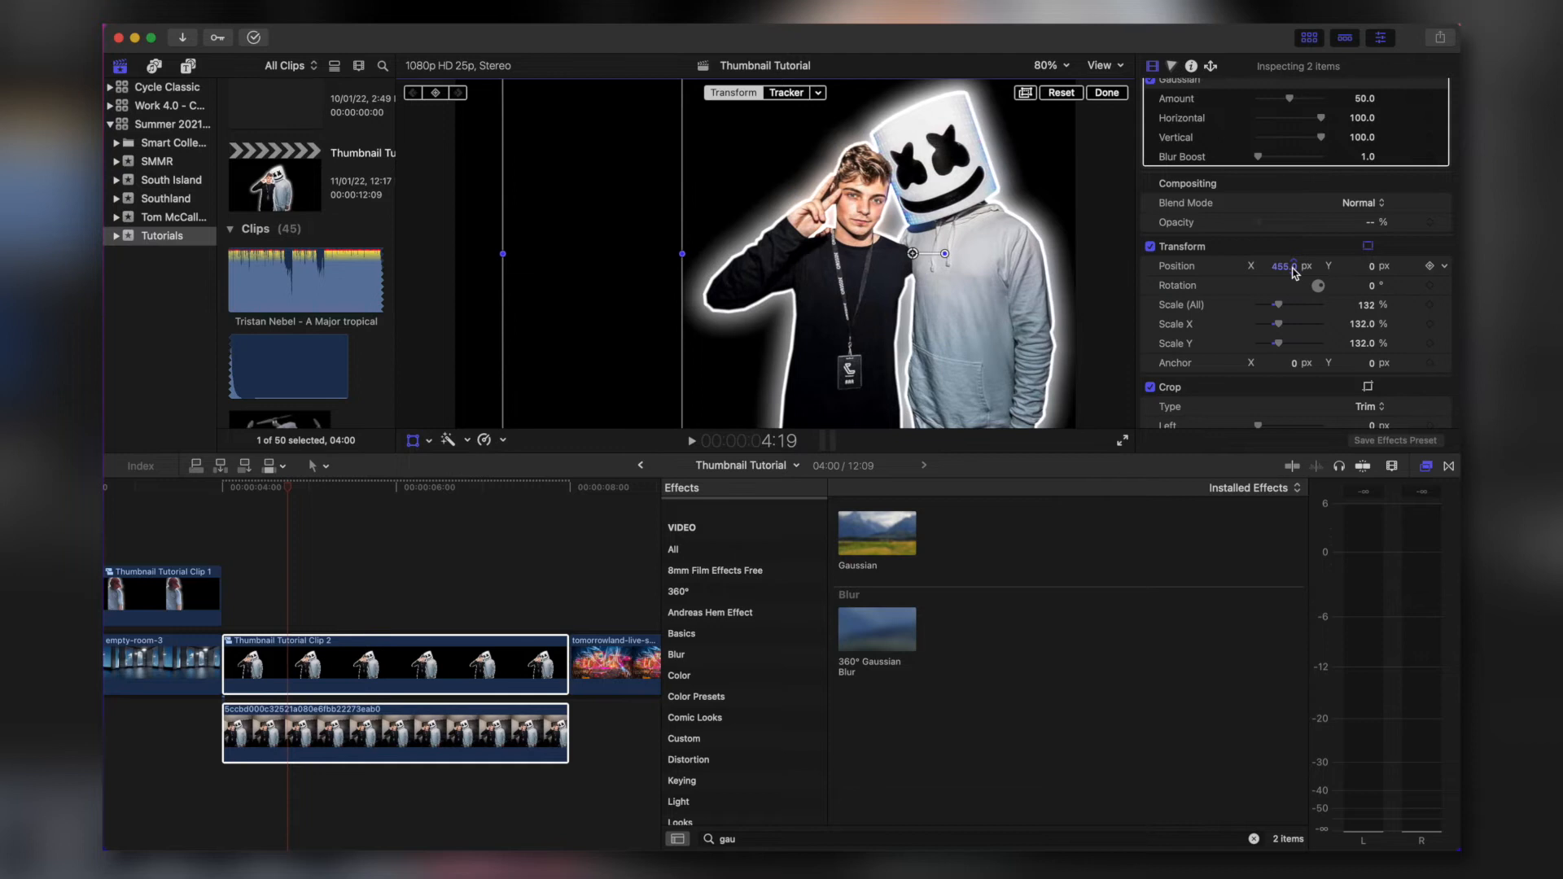
Stack both two-person clips above Thumbnail Tutorial Clip 1 at the timeline start, with scale 164% and X position 553 px.
{"action": "left_click", "coordinate": [371, 578]}
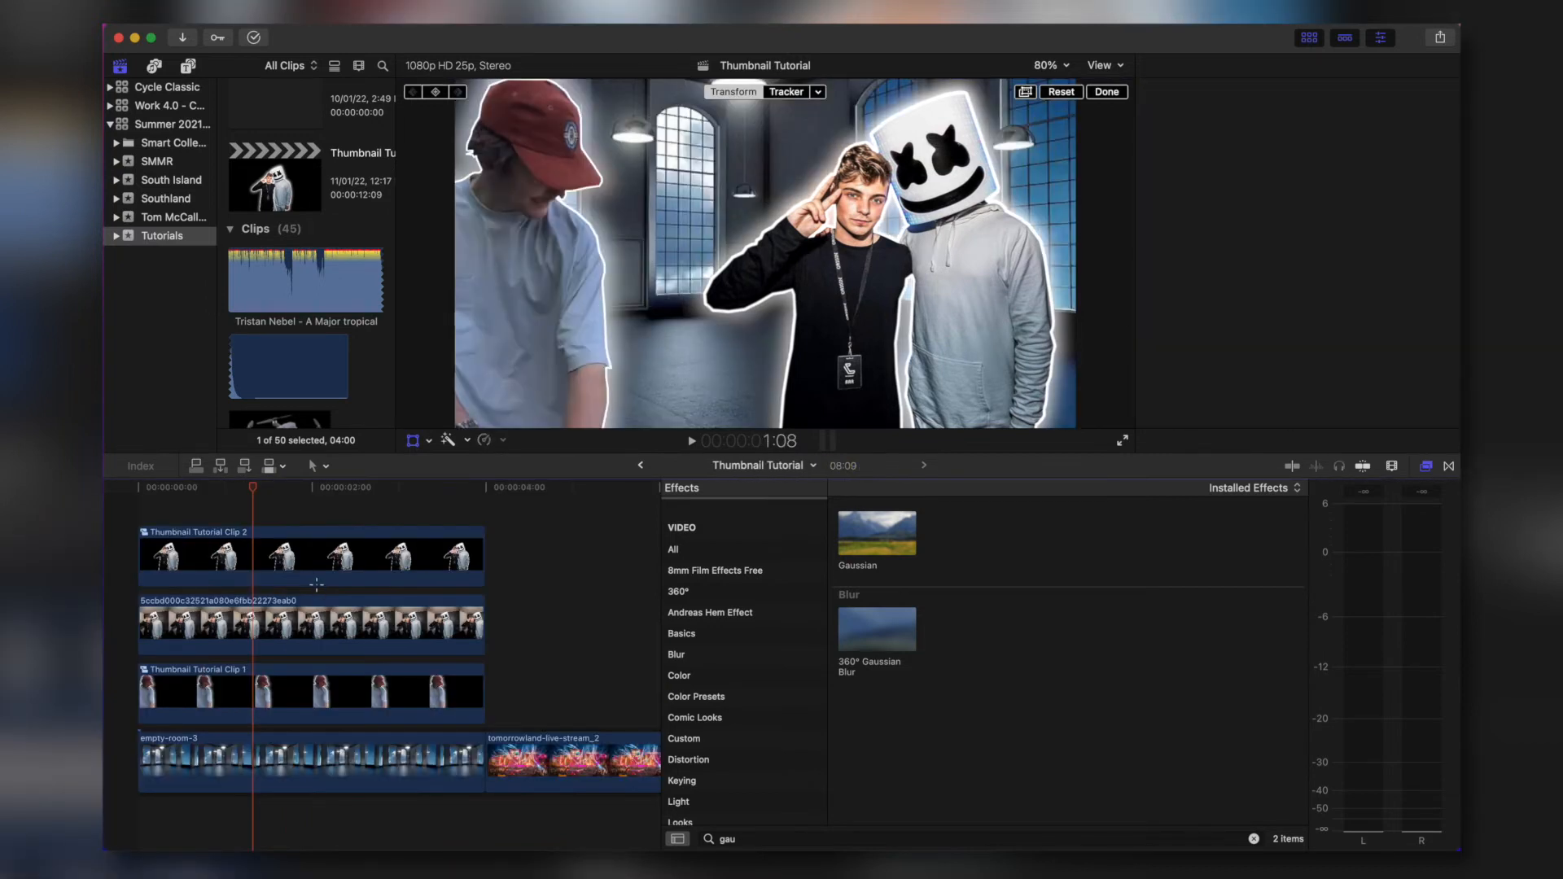
{"action": "left_click_drag", "start_coordinate": [286, 511], "coordinate": [329, 602]}
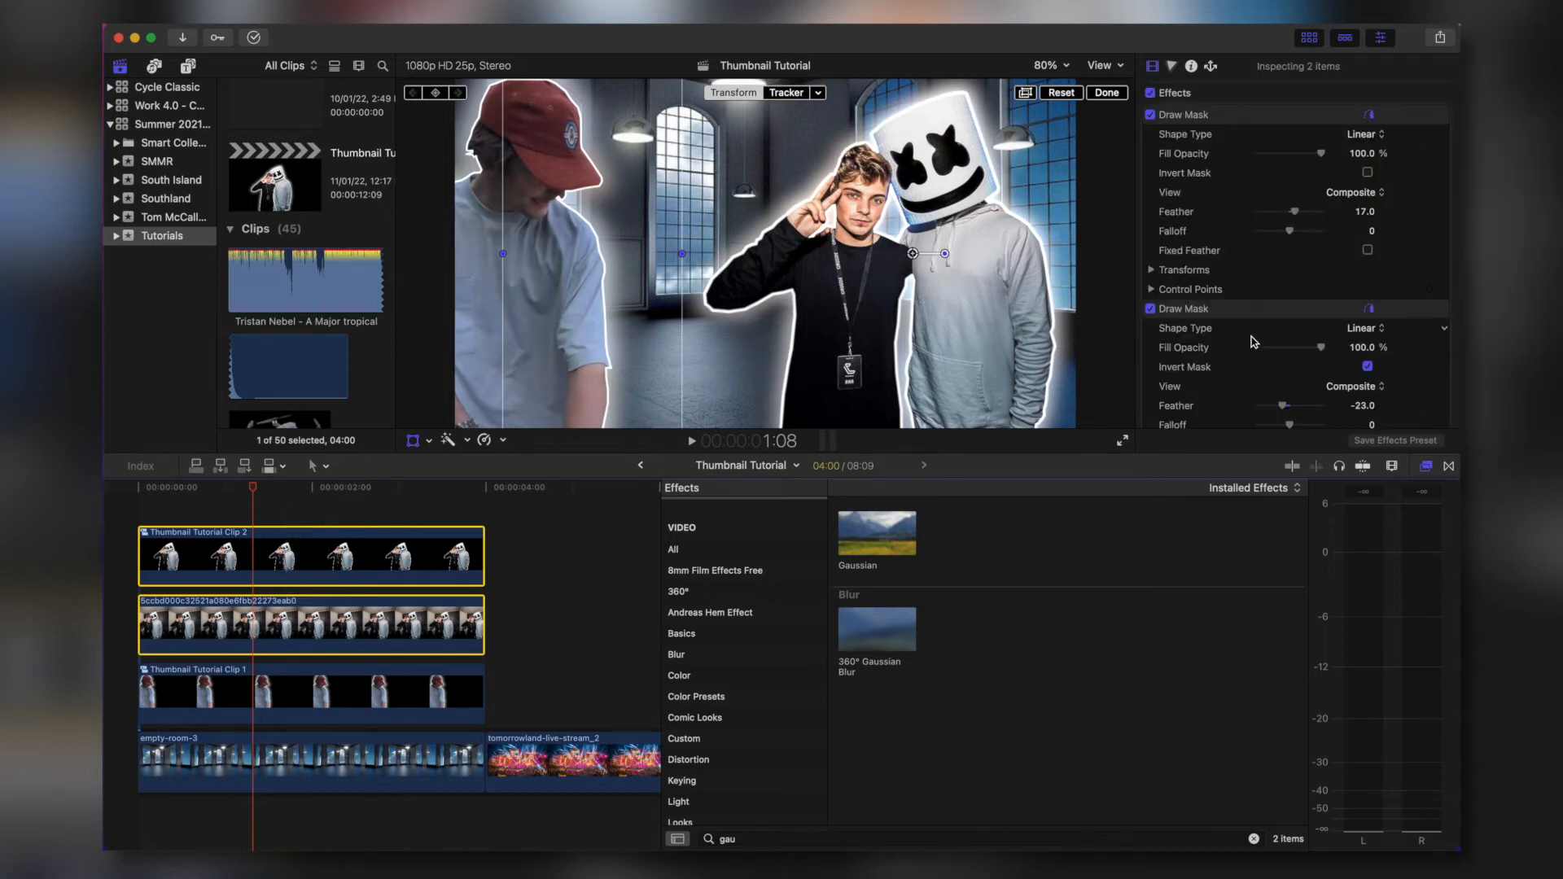
{"action": "scroll", "coordinate": [1254, 342], "scroll_direction": "down", "scroll_amount": 15}
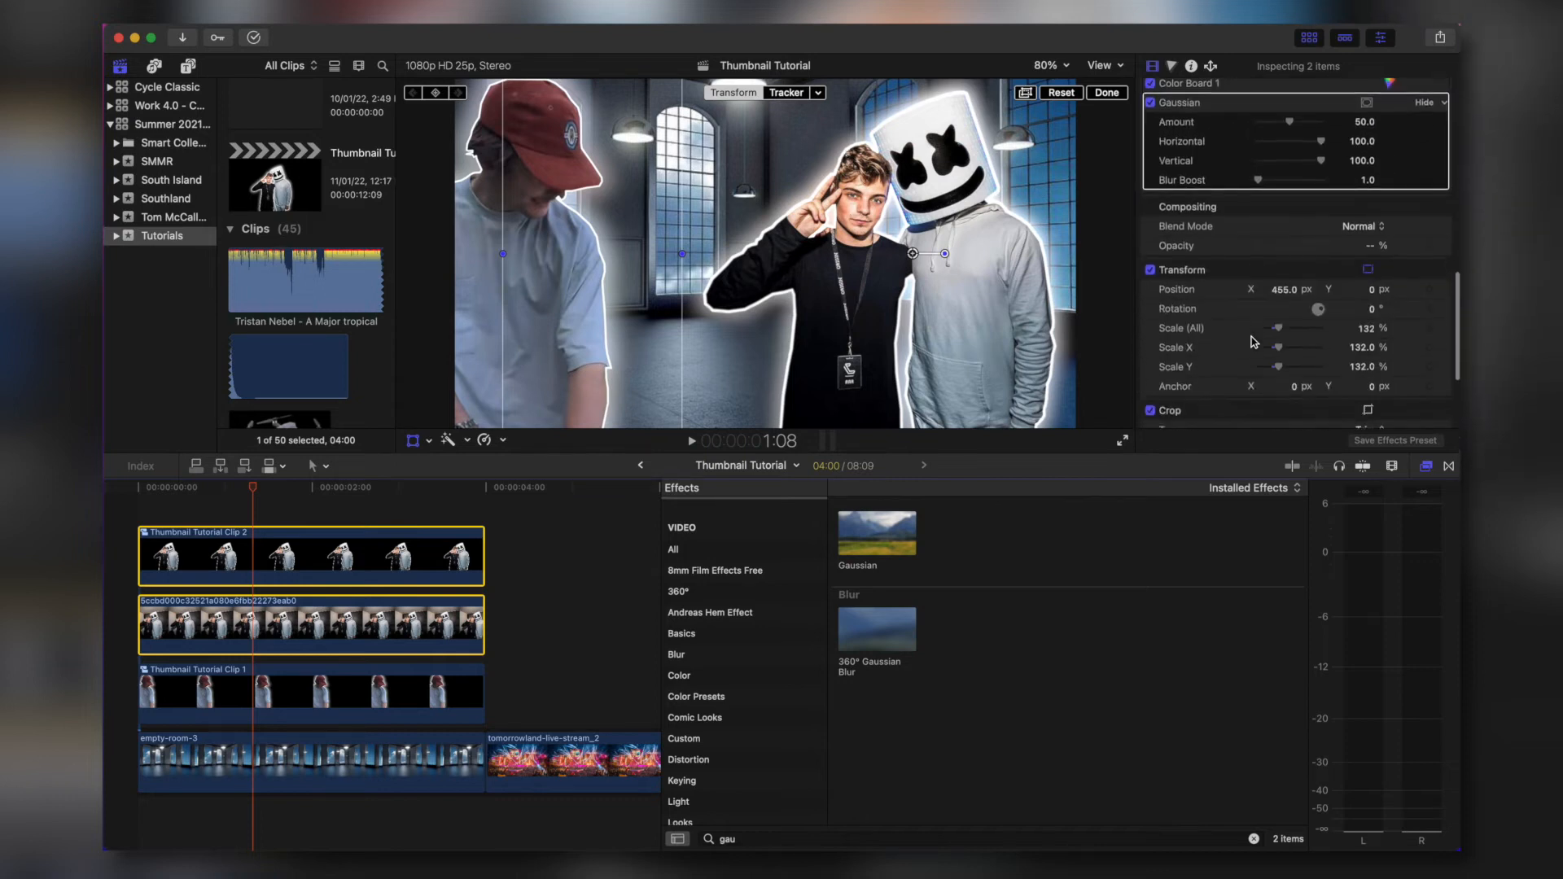
{"action": "scroll", "coordinate": [1254, 342], "scroll_direction": "down", "scroll_amount": 1}
{"action": "left_click_drag", "start_coordinate": [1280, 322], "coordinate": [1286, 321]}
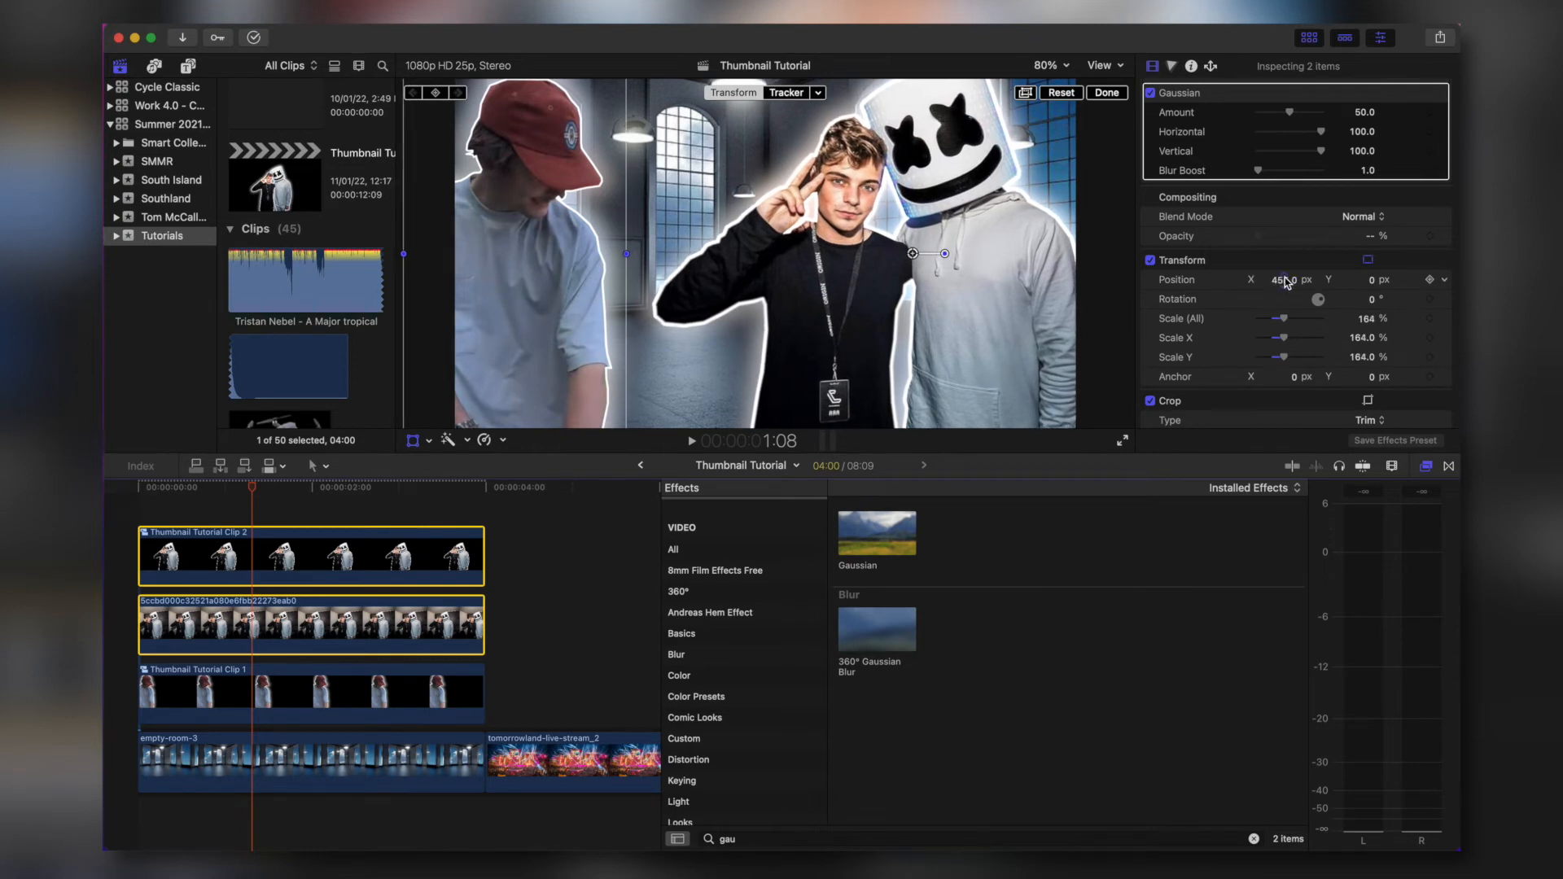
{"action": "mouse_move", "coordinate": [1284, 283]}
{"action": "left_mouse_down"}
{"action": "mouse_move", "coordinate": [1315, 283]}
{"action": "mouse_move", "coordinate": [1285, 281]}
{"action": "left_mouse_up"}
Move the tomorrowland-live-stream_2 clip directly above empty-room-3, starting at the beginning of the timeline.
{"action": "left_click", "coordinate": [574, 670]}
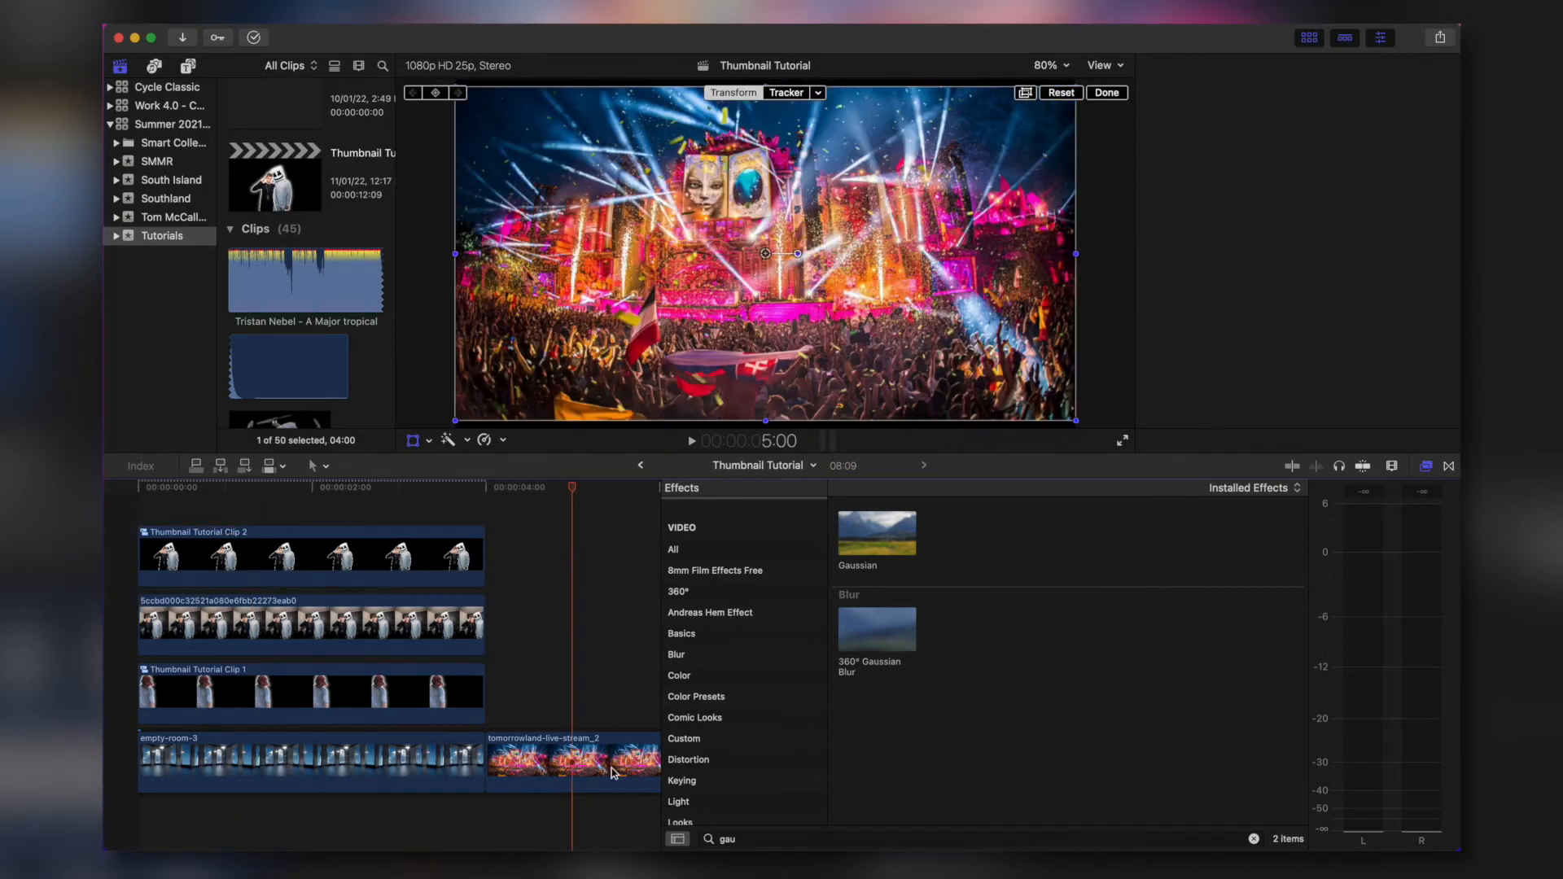
{"action": "left_click_drag", "start_coordinate": [615, 765], "coordinate": [269, 696]}
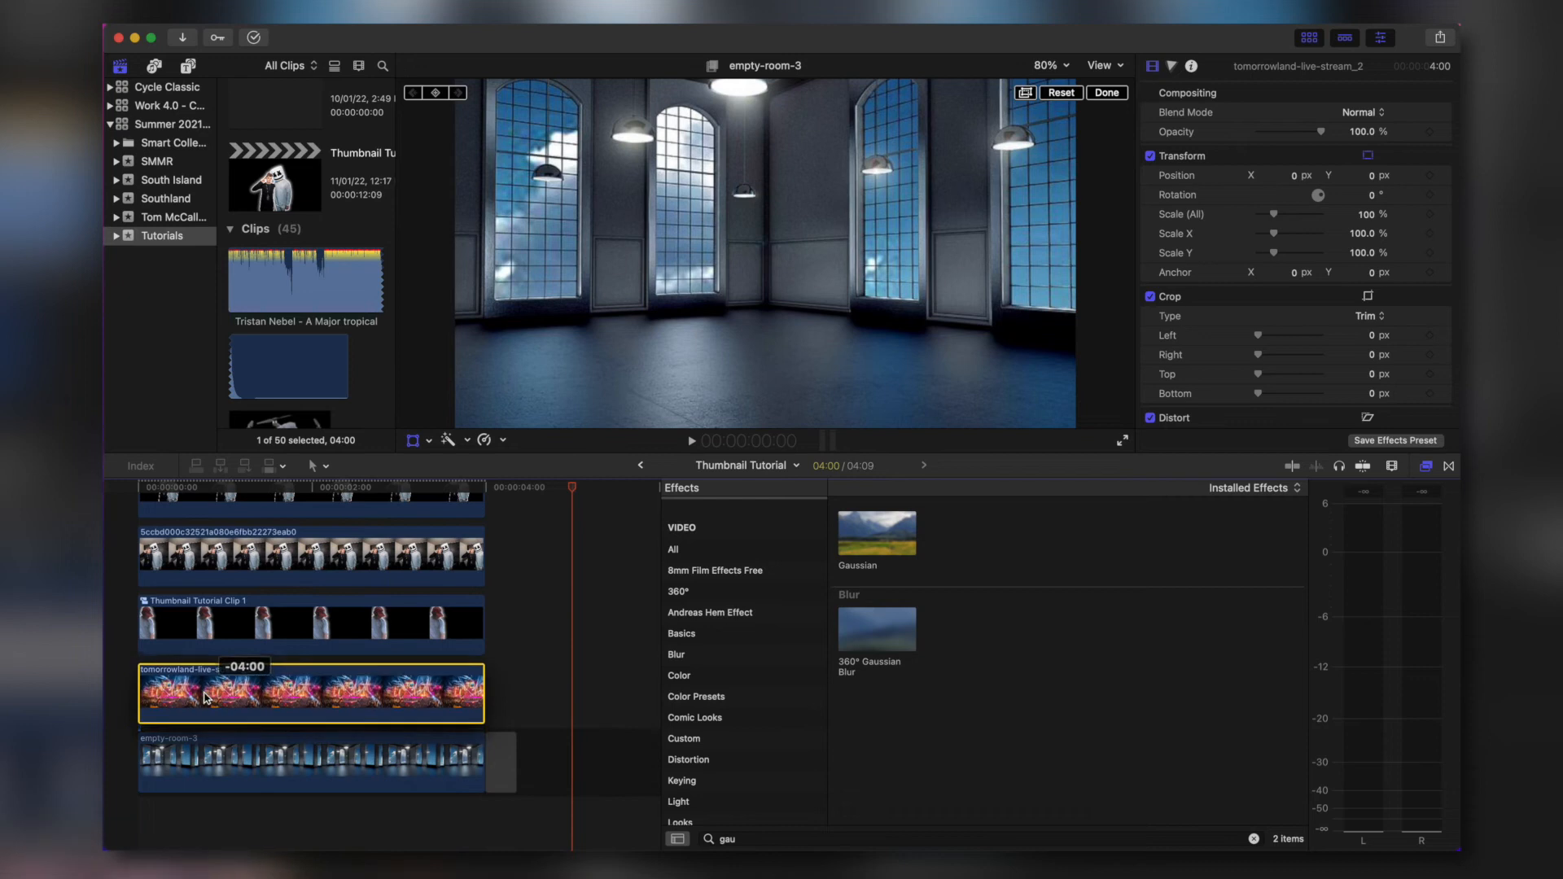
{"action": "left_click", "coordinate": [317, 827]}
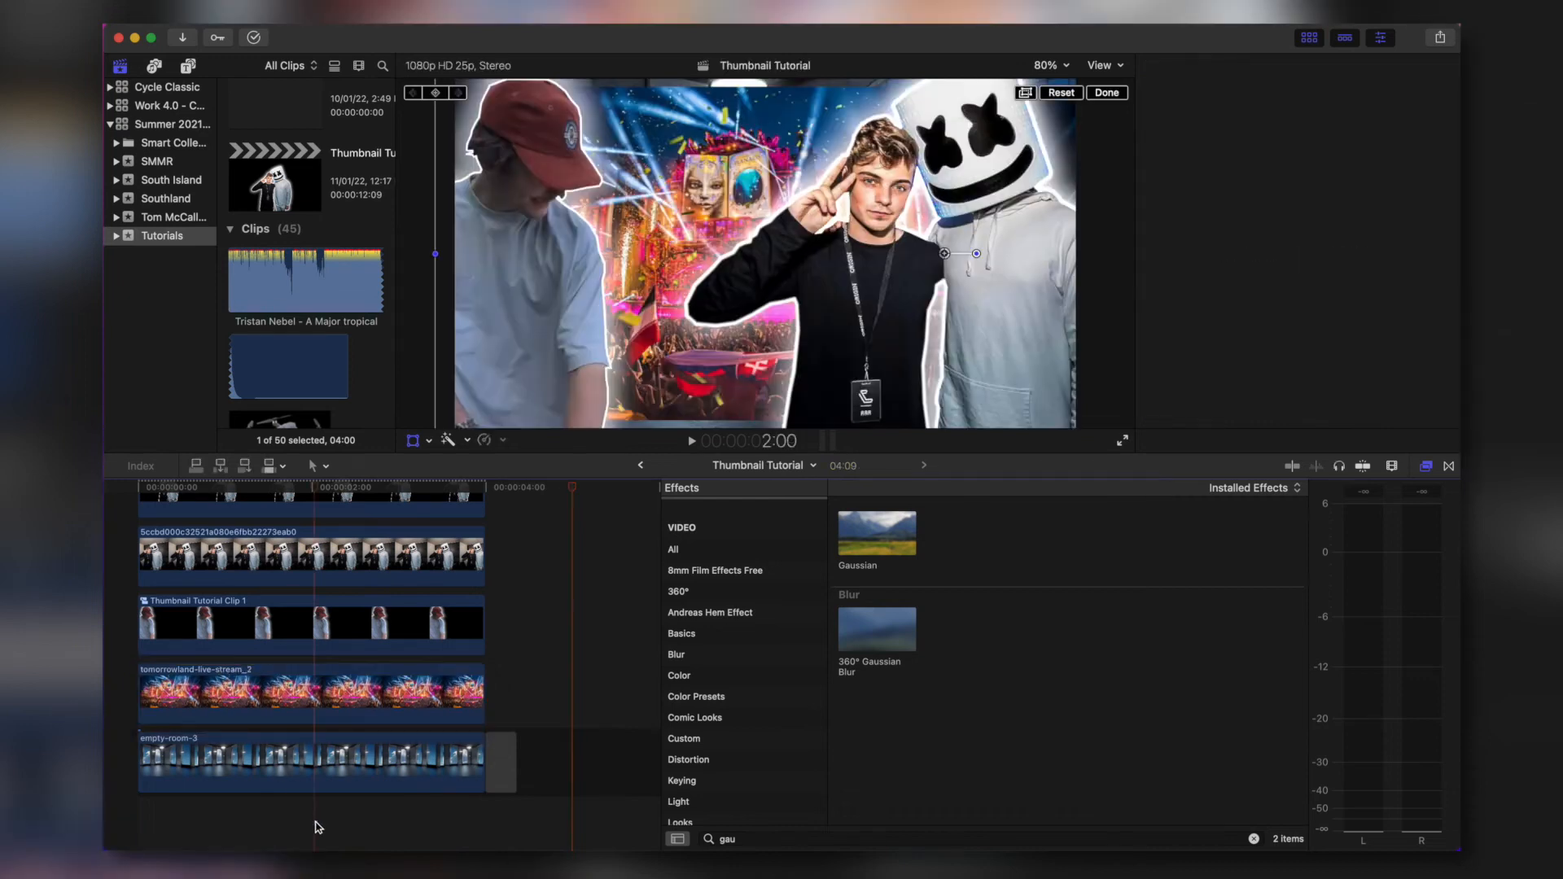
Scale the festival clip to about 125% and shift it horizontally to an X position of 735 px.
{"action": "left_click", "coordinate": [342, 706]}
{"action": "left_click", "coordinate": [414, 442]}
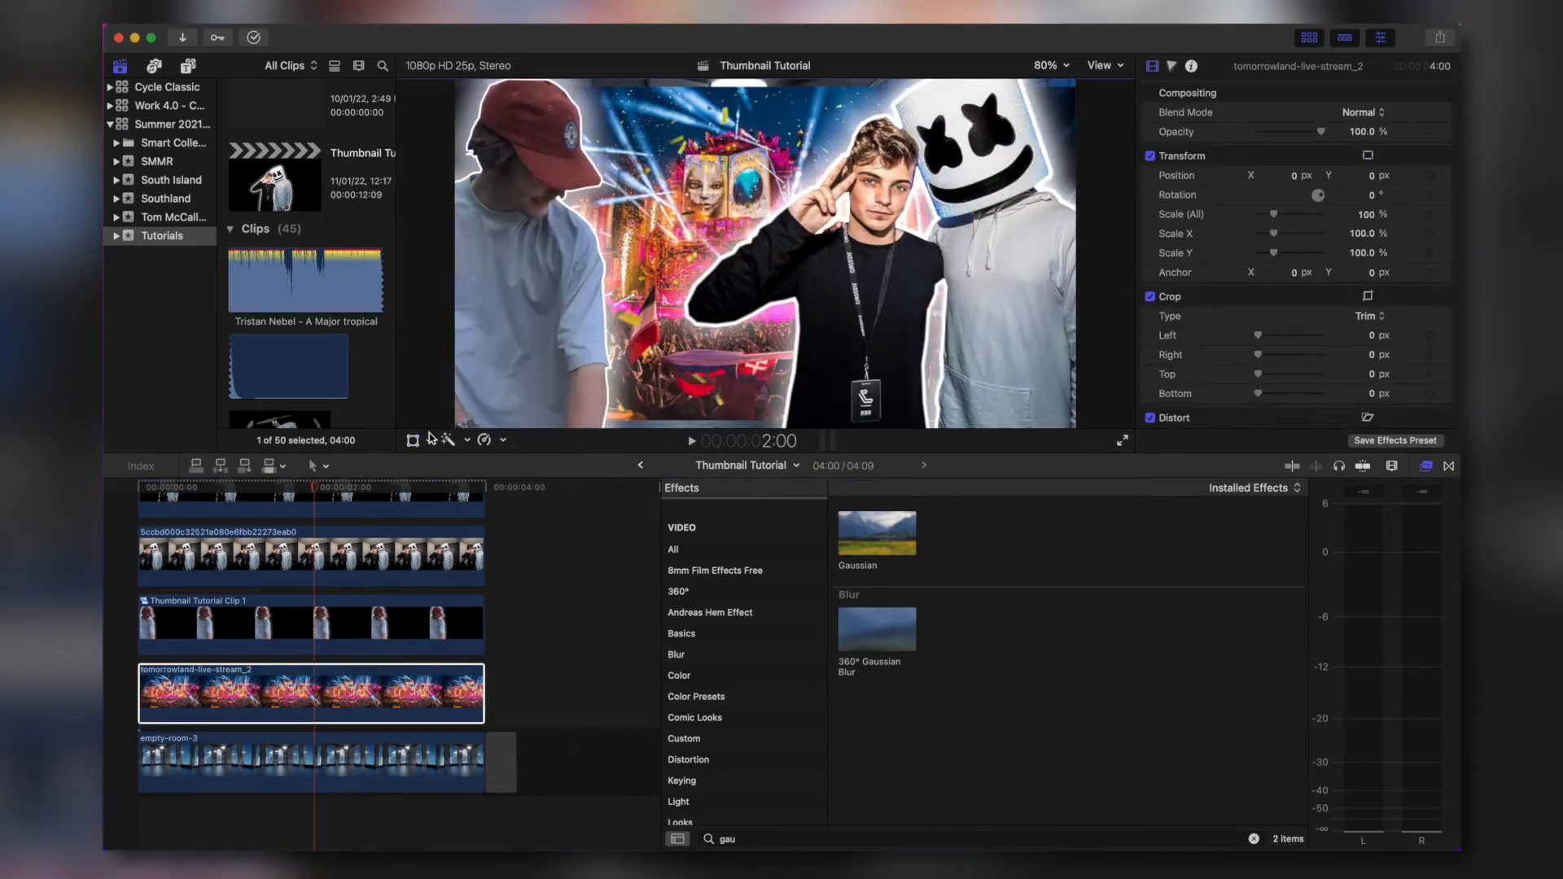
{"action": "left_click", "coordinate": [413, 443]}
{"action": "left_click_drag", "start_coordinate": [457, 424], "coordinate": [444, 467]}
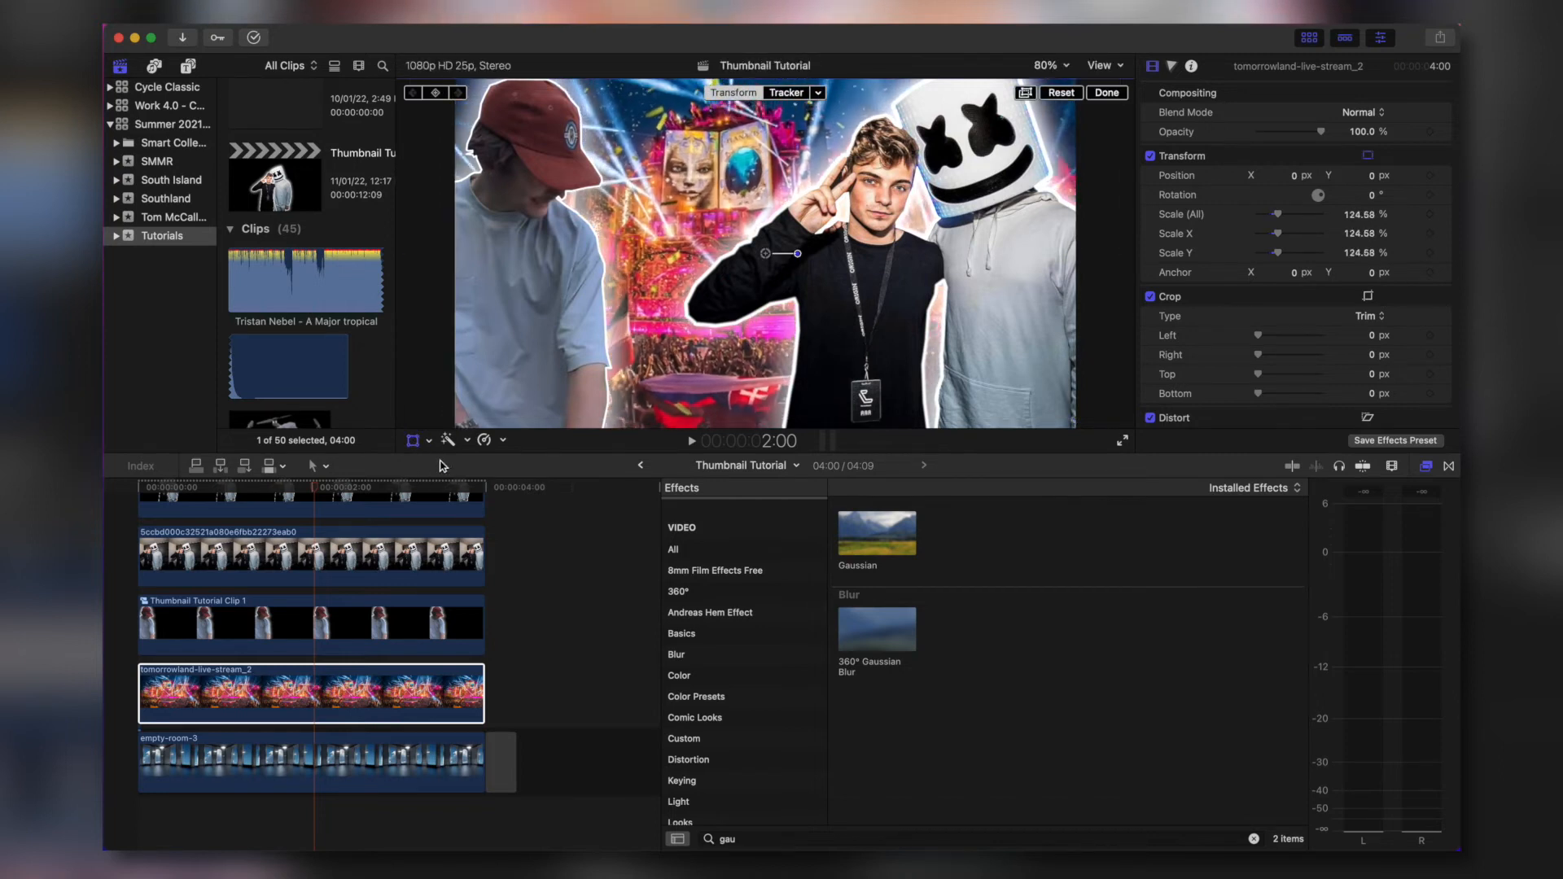
{"action": "left_click_drag", "start_coordinate": [766, 254], "coordinate": [997, 254]}
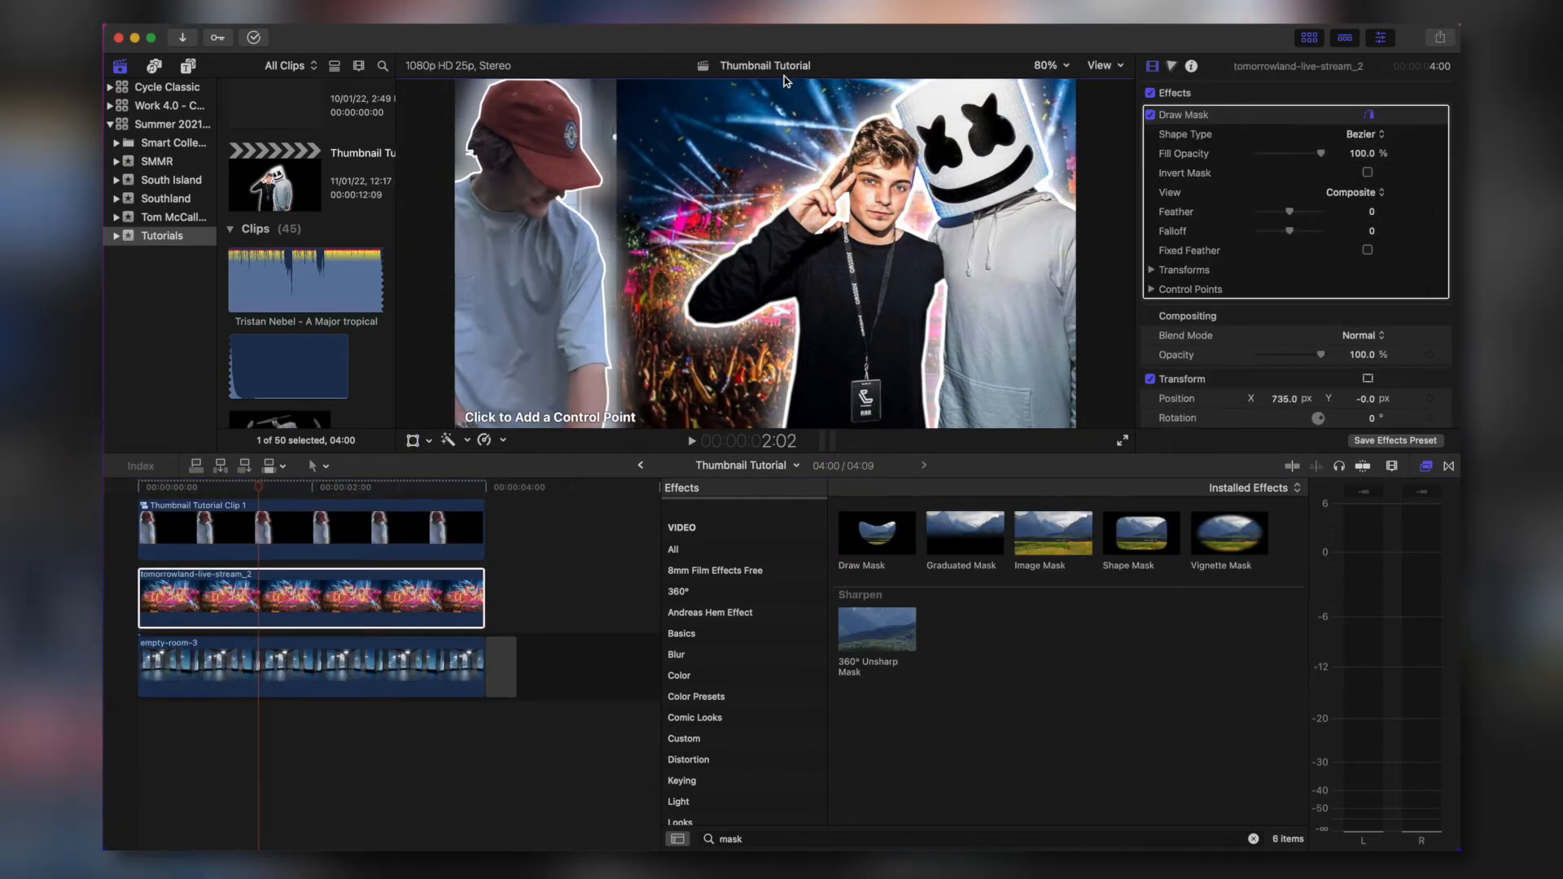
Draw a closed Draw Mask on the festival clip with a slanted edge between the single man and the pair, then adjust its upper corner.
{"action": "left_click", "coordinate": [787, 83]}
{"action": "left_click", "coordinate": [1106, 49]}
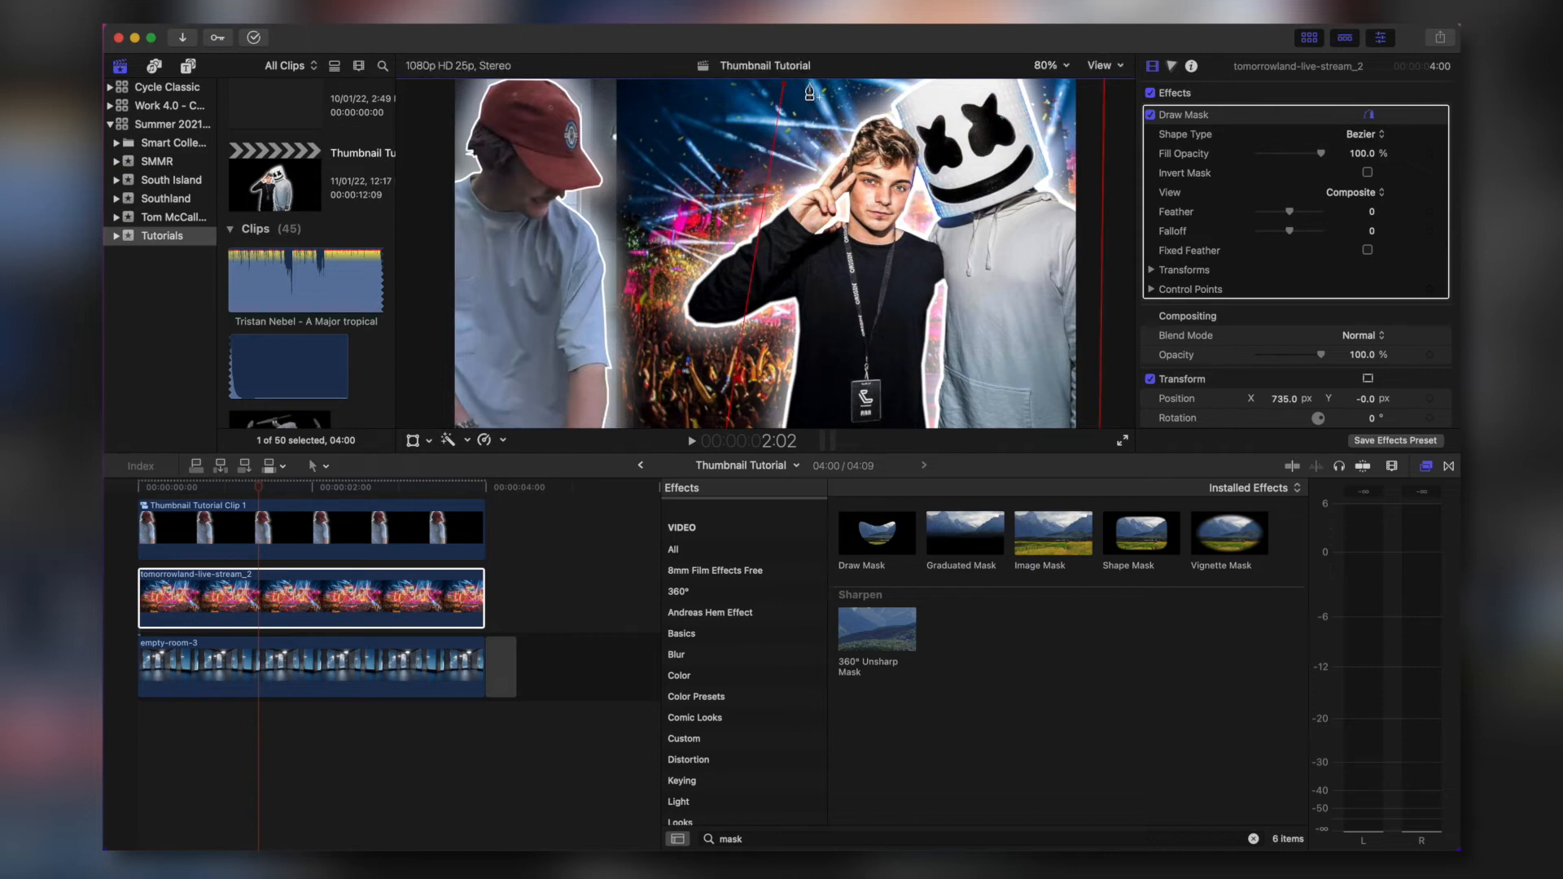
{"action": "left_click", "coordinate": [787, 84]}
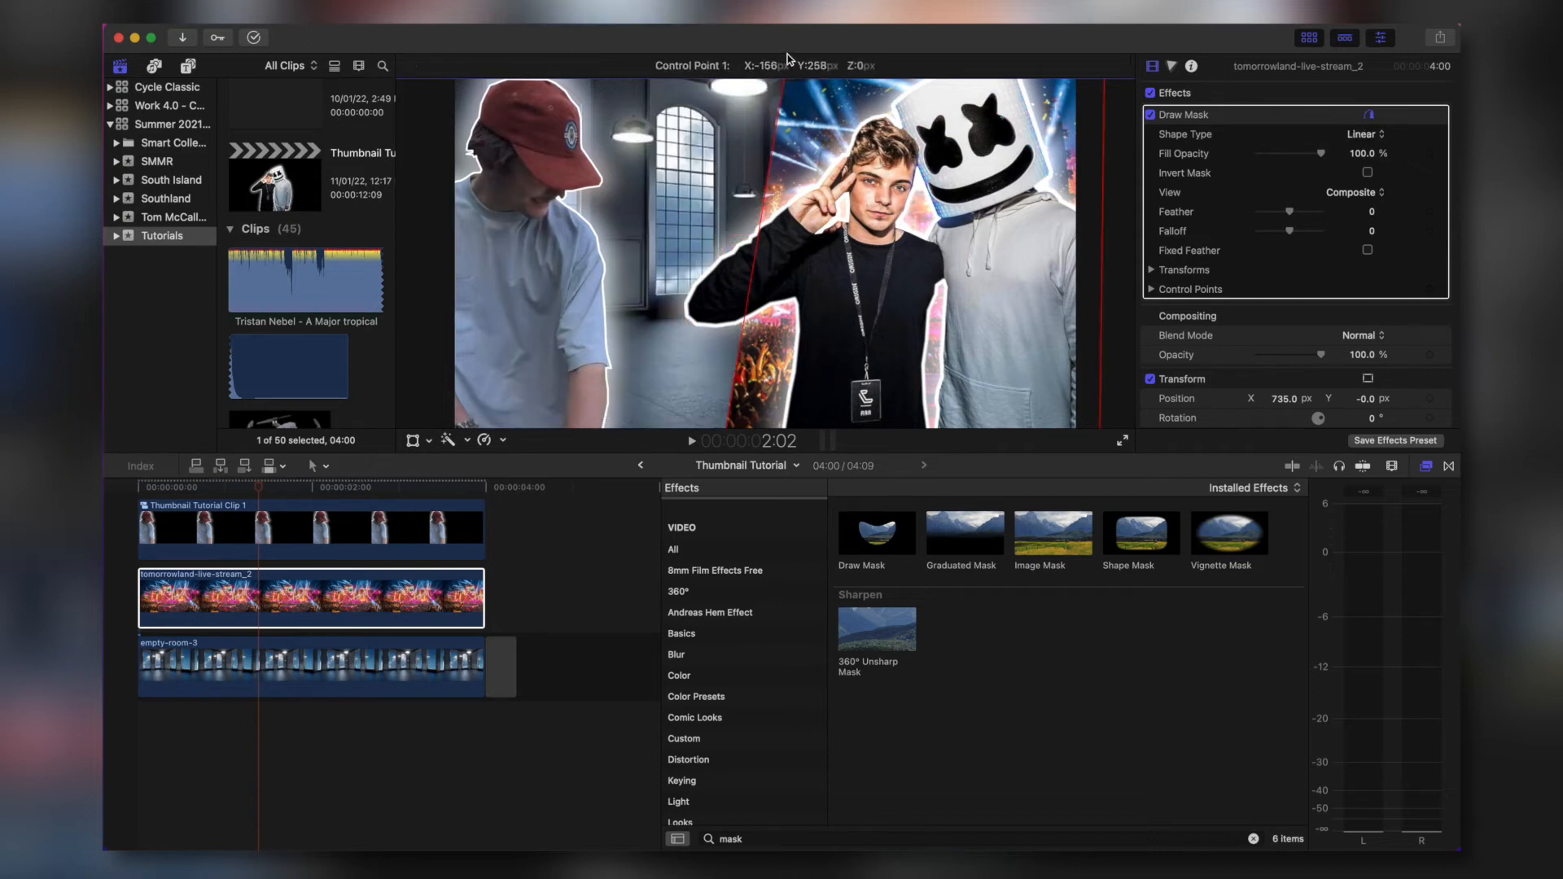
{"action": "left_click_drag", "start_coordinate": [784, 54], "coordinate": [769, 59]}
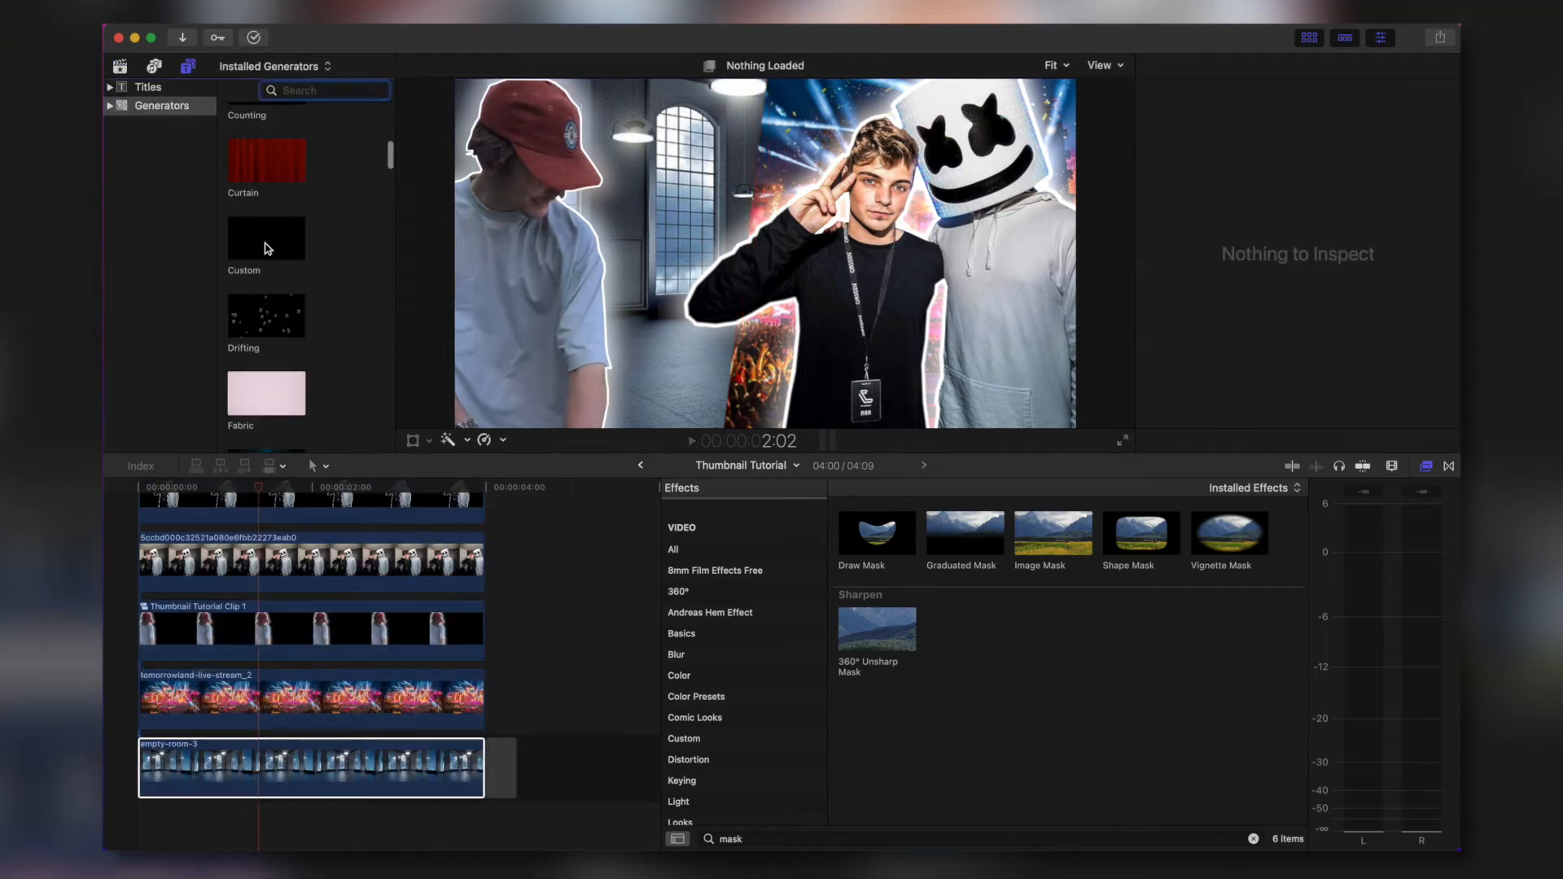
Place a Custom generator above the festival clip at the timeline start and trim it to end with the other clips.
{"action": "left_click", "coordinate": [267, 237]}
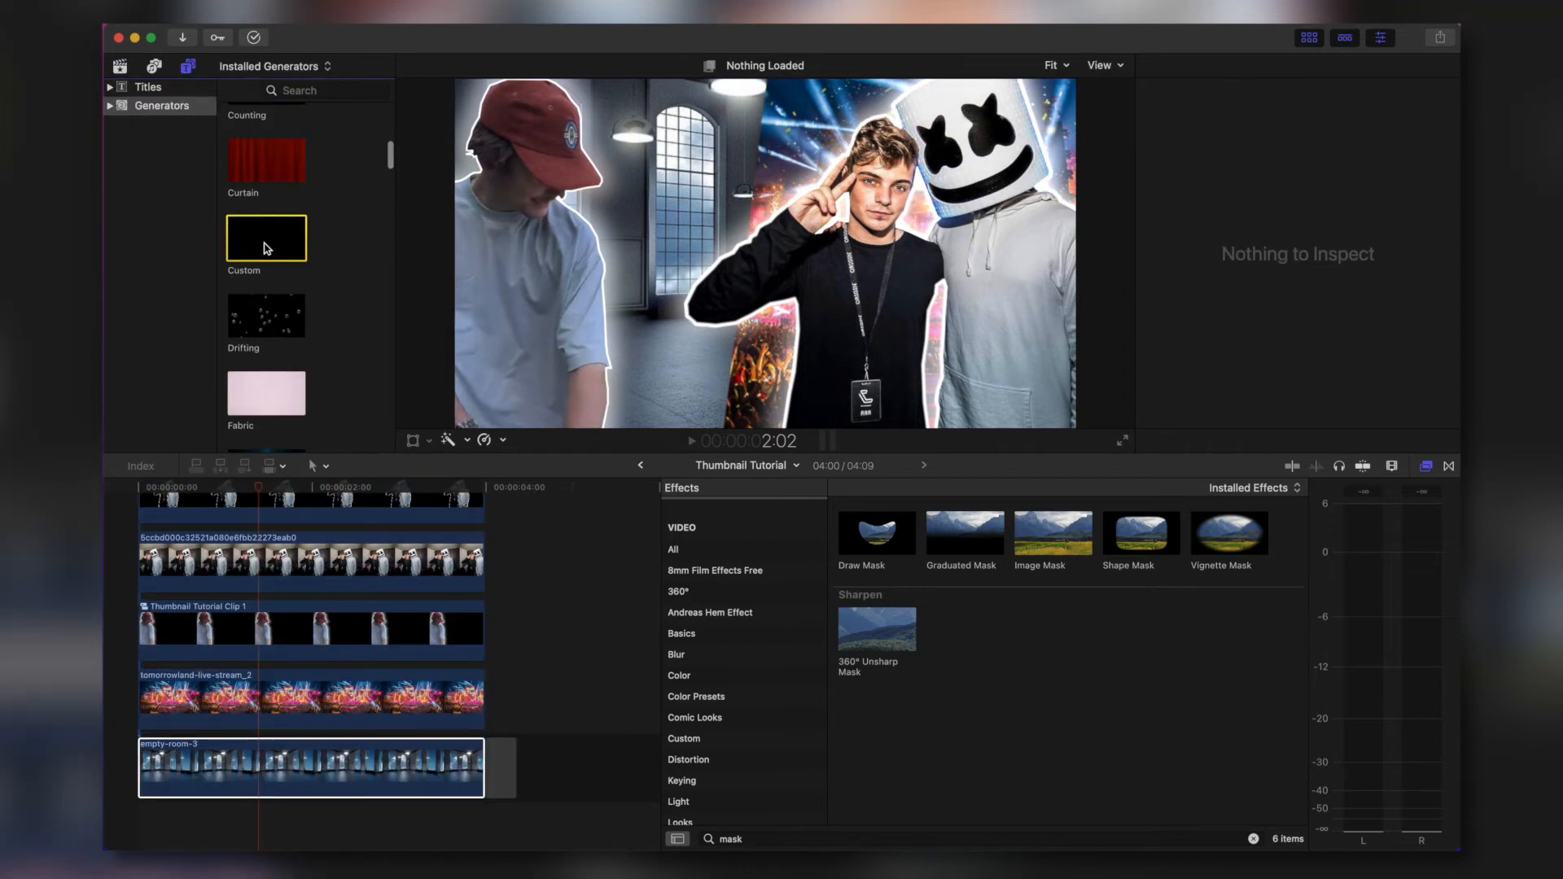
{"action": "left_click_drag", "start_coordinate": [266, 237], "coordinate": [130, 652]}
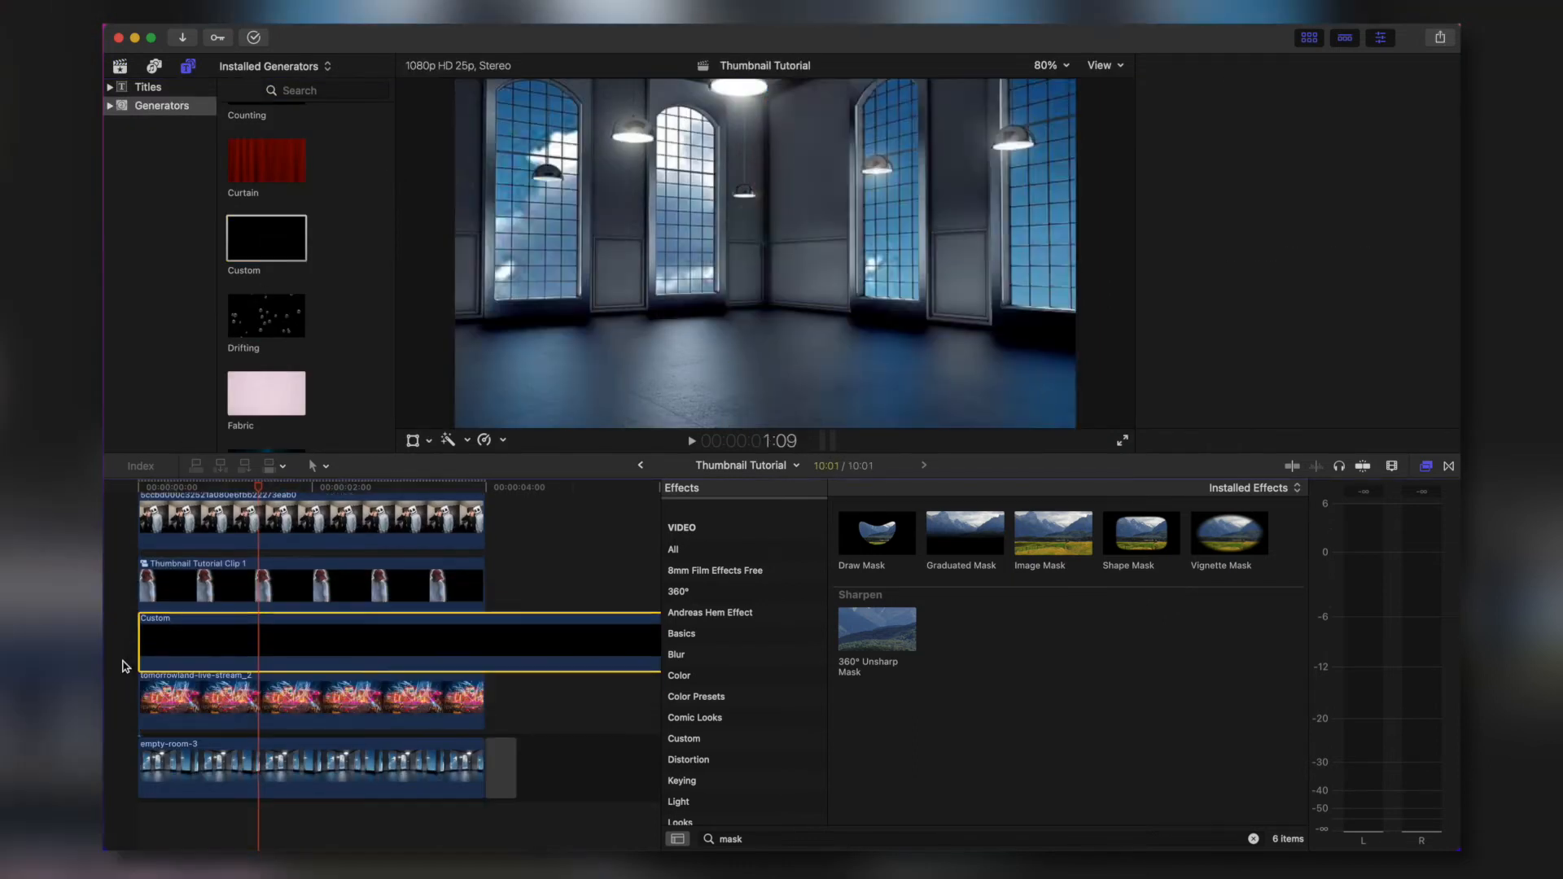
{"action": "key", "text": "b"}
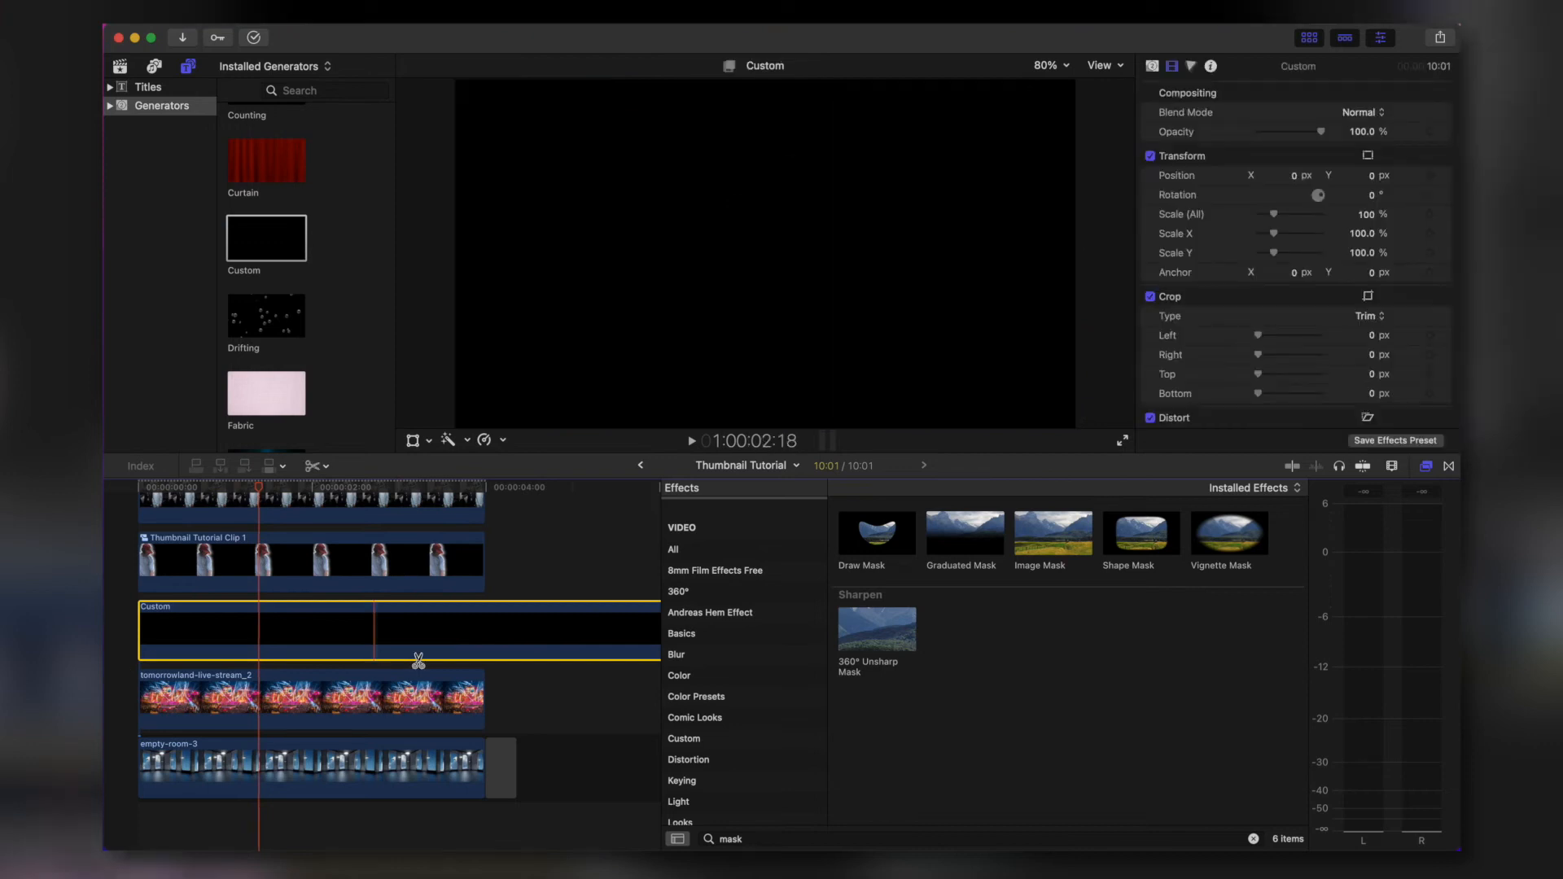
{"action": "left_click", "coordinate": [482, 635]}
{"action": "key", "text": "a"}
{"action": "left_click", "coordinate": [524, 631]}
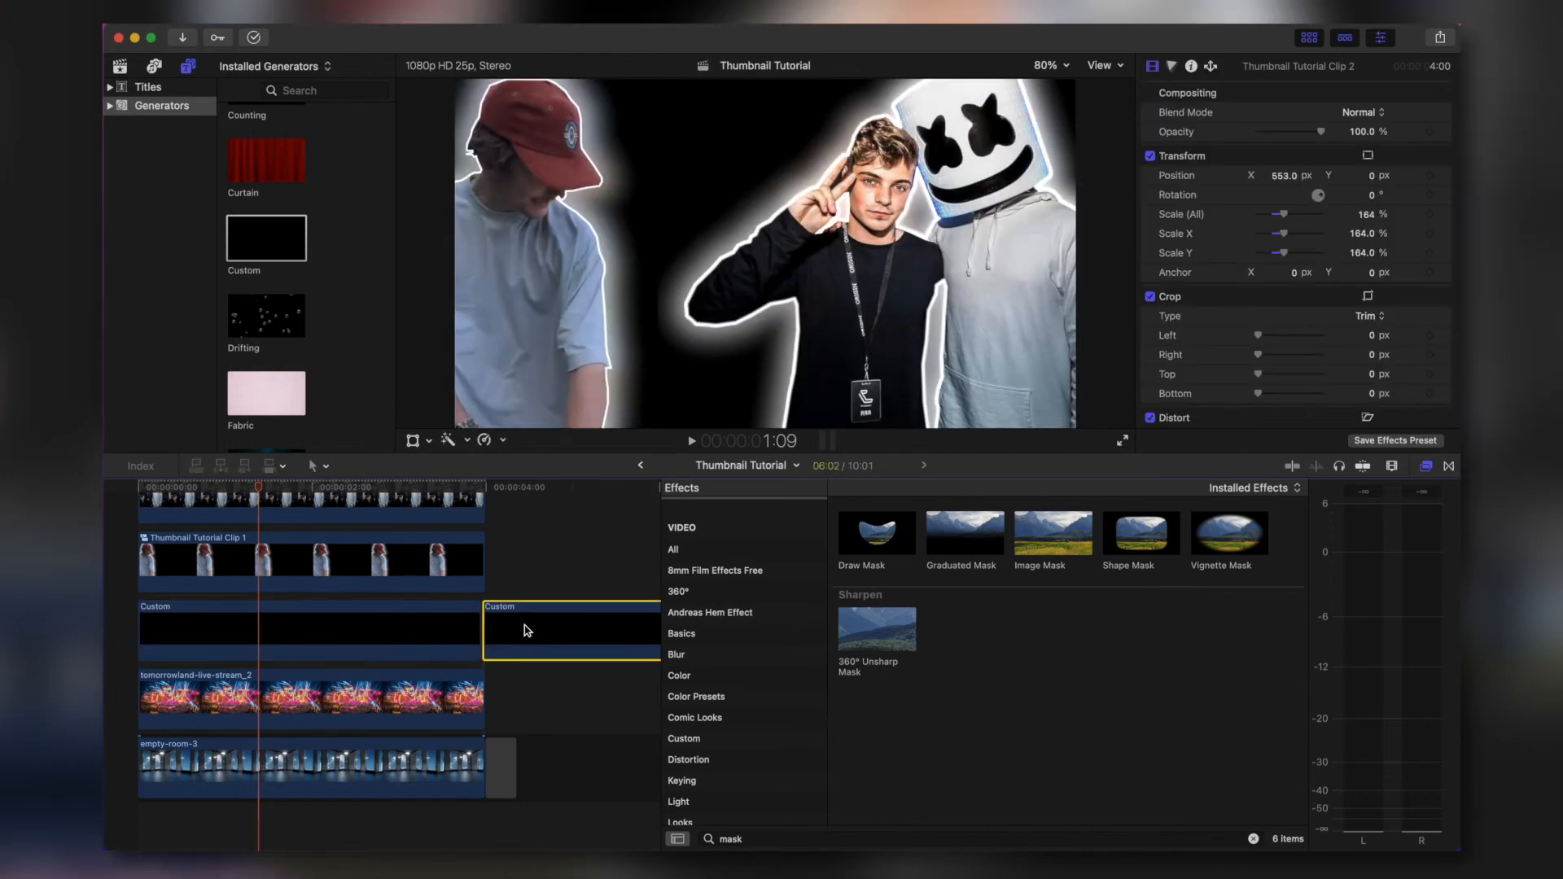
{"action": "key", "text": "Delete"}
{"action": "left_click_drag", "start_coordinate": [475, 629], "coordinate": [480, 628]}
Shape the Custom generator into a slanted divider with X position -71.6 px, rotation -7.5°, Scale X 1.6% and Scale Y about 146%.
{"action": "left_click", "coordinate": [373, 632]}
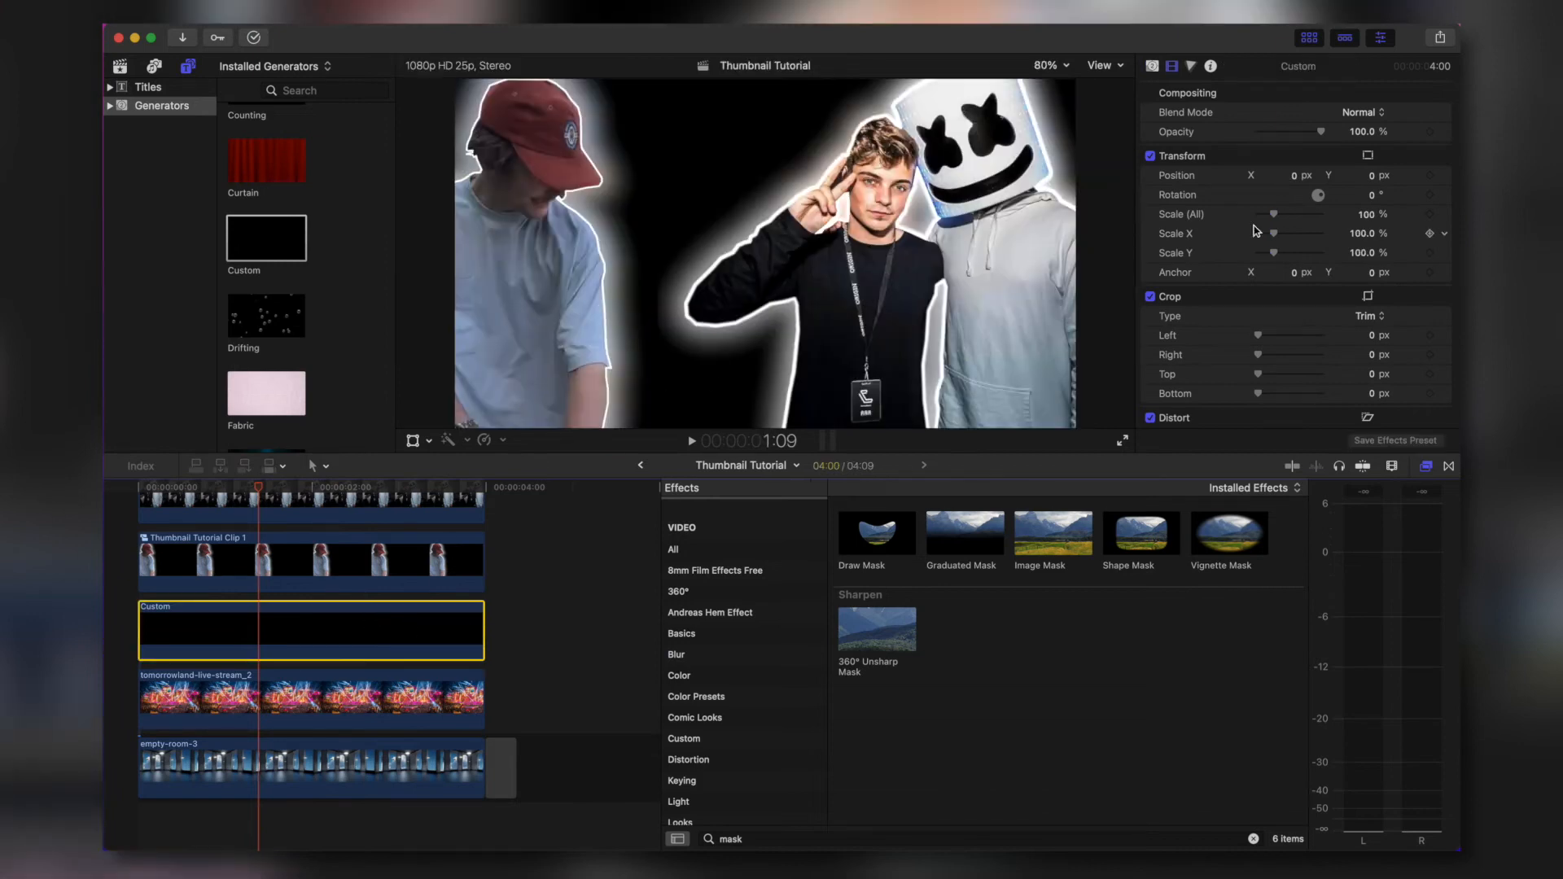
{"action": "left_click", "coordinate": [413, 441]}
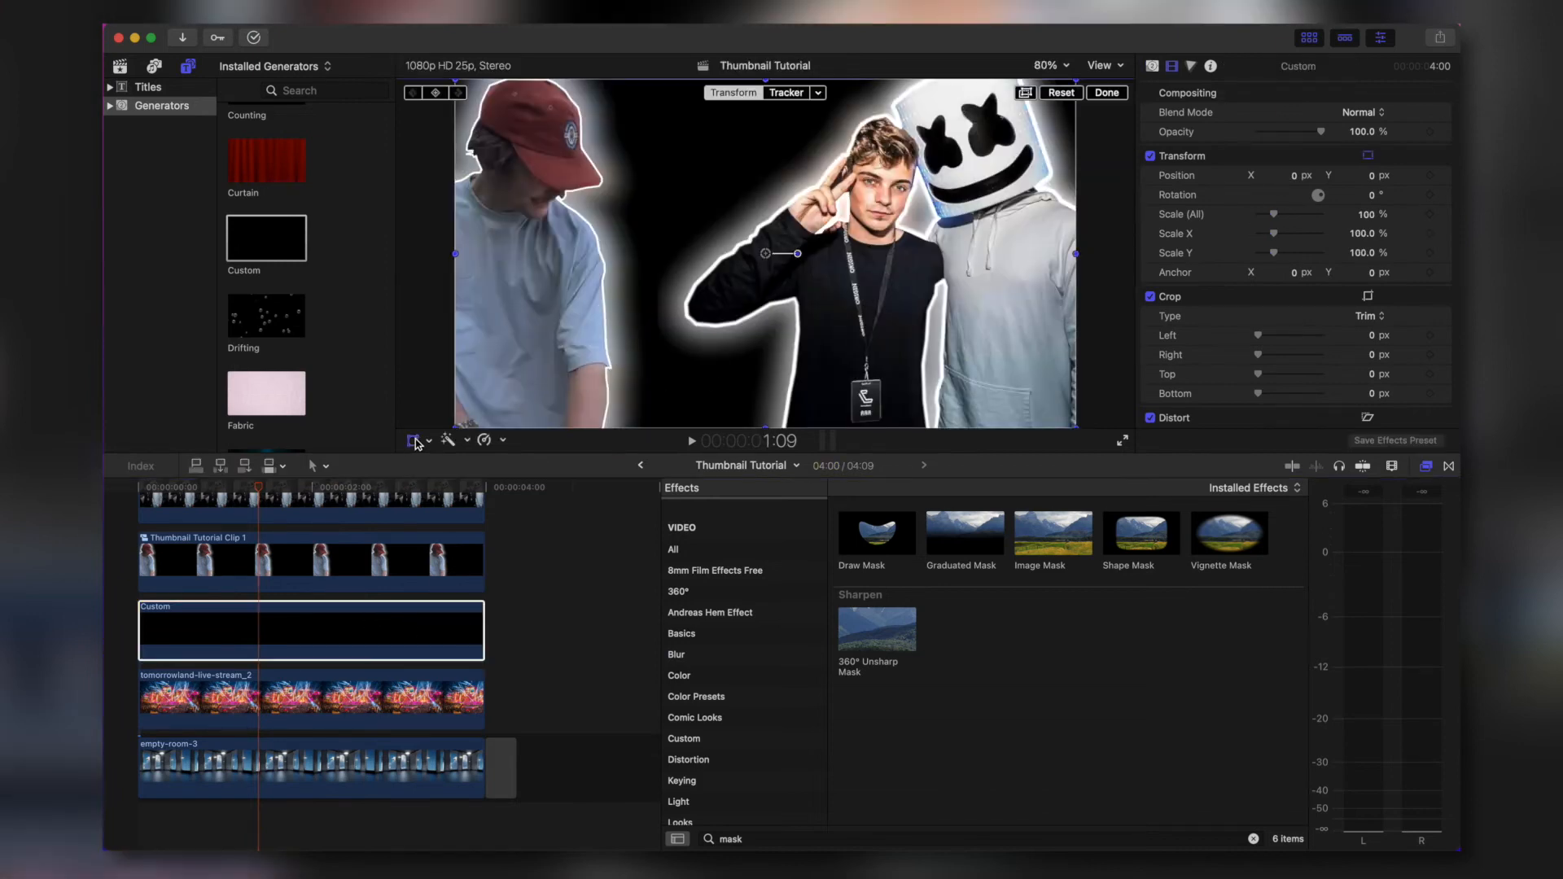
{"action": "left_click_drag", "start_coordinate": [456, 256], "coordinate": [744, 256]}
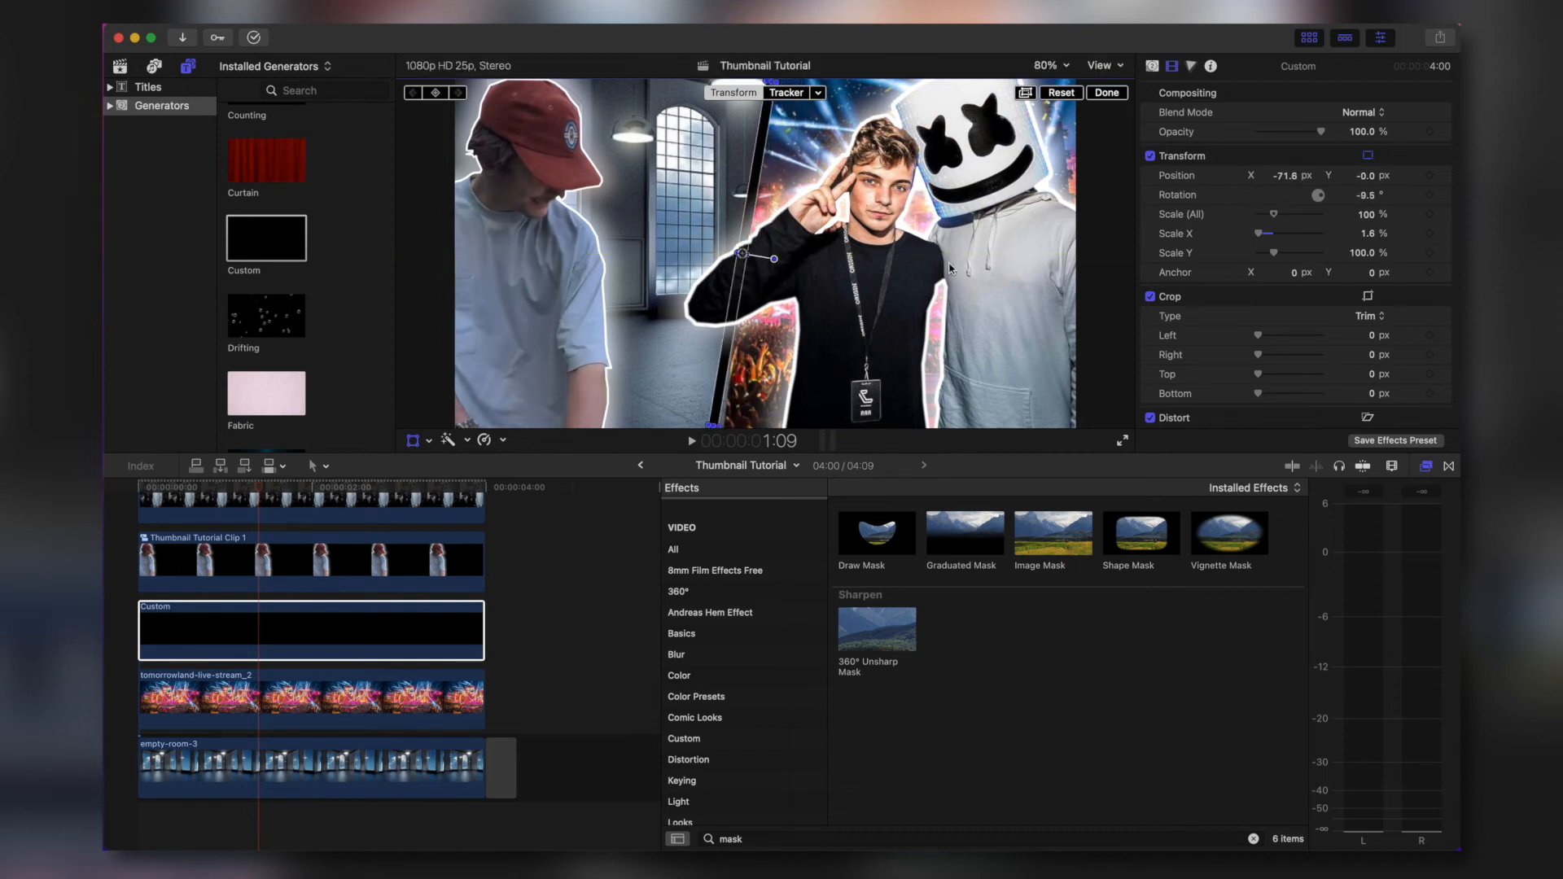
{"action": "scroll", "coordinate": [1336, 244], "scroll_direction": "down", "scroll_amount": 1}
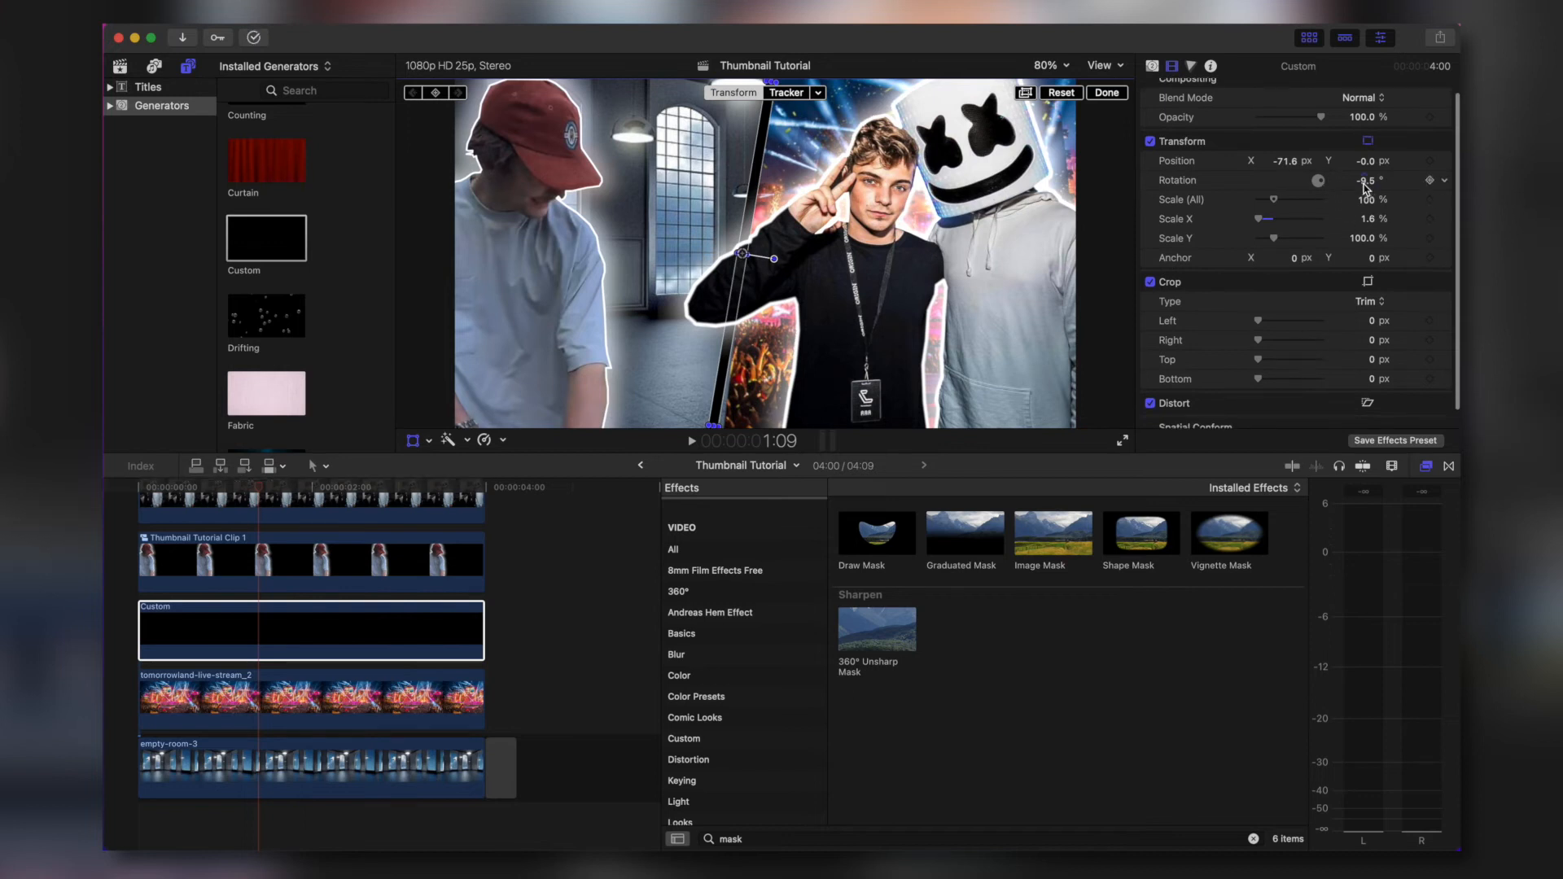
{"action": "left_click_drag", "start_coordinate": [1368, 185], "coordinate": [1376, 184]}
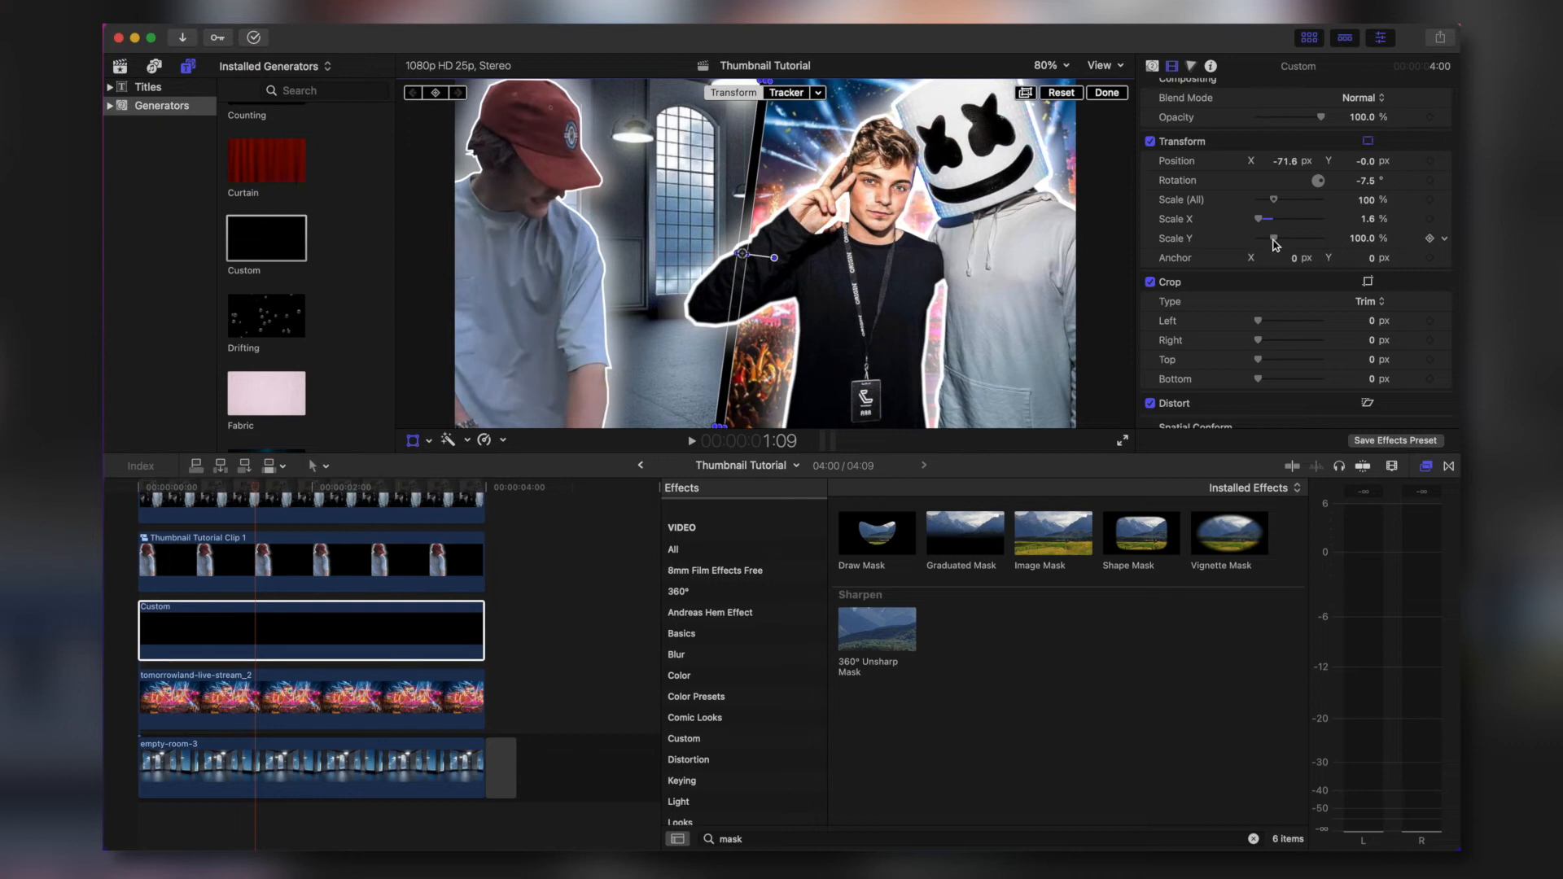
{"action": "left_click_drag", "start_coordinate": [1275, 240], "coordinate": [1282, 235]}
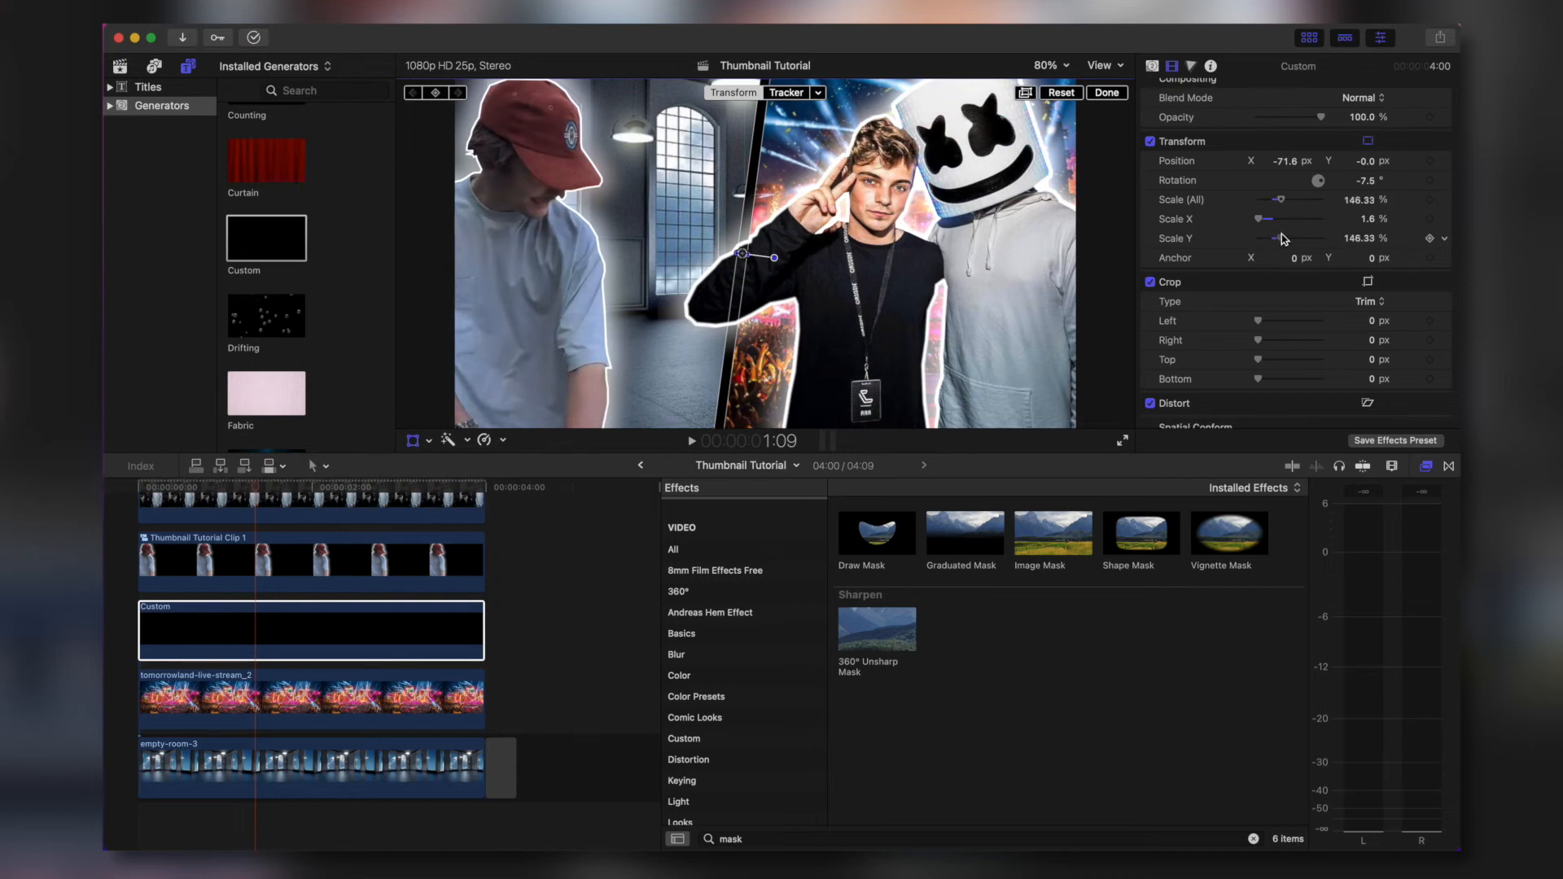
Change the Custom generator's color to White.
{"action": "left_click", "coordinate": [1152, 66]}
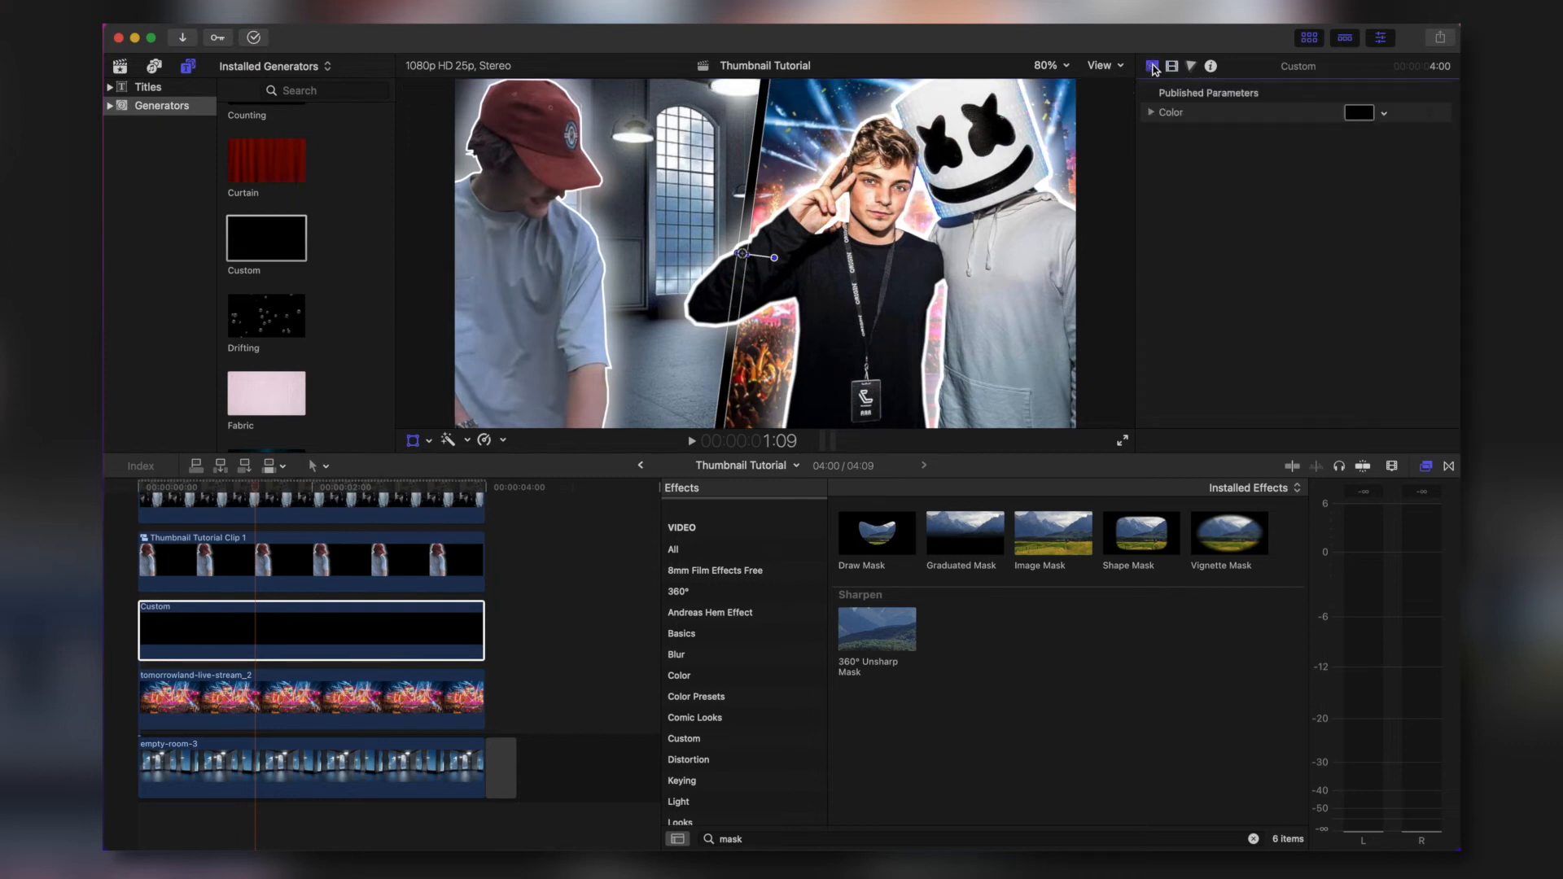
{"action": "left_click", "coordinate": [1359, 118]}
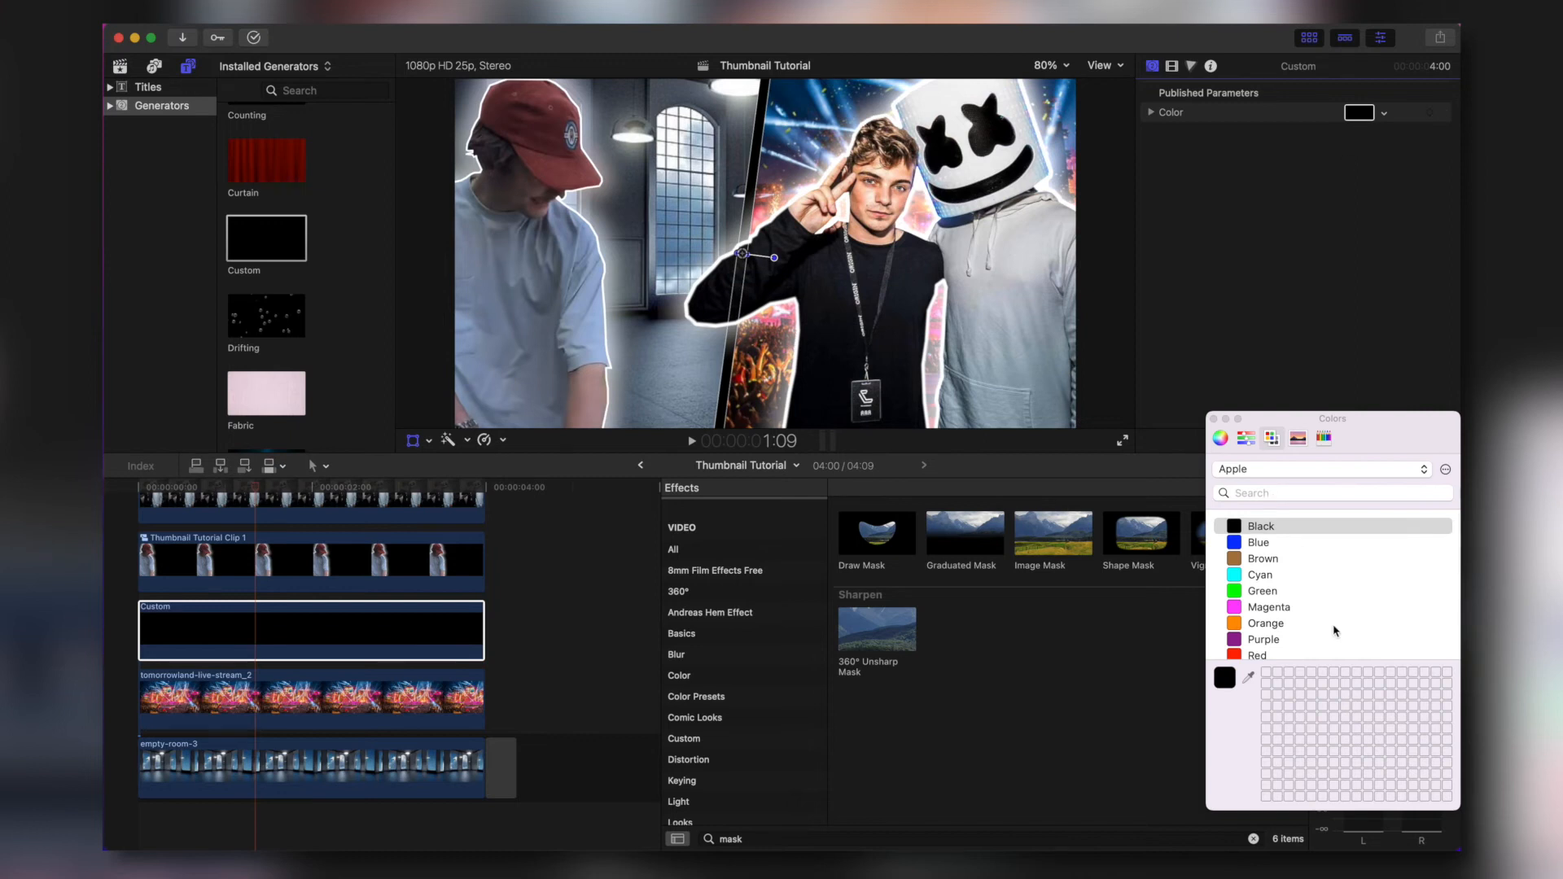
{"action": "scroll", "coordinate": [1303, 635], "scroll_direction": "down", "scroll_amount": 2}
{"action": "left_click", "coordinate": [1231, 645]}
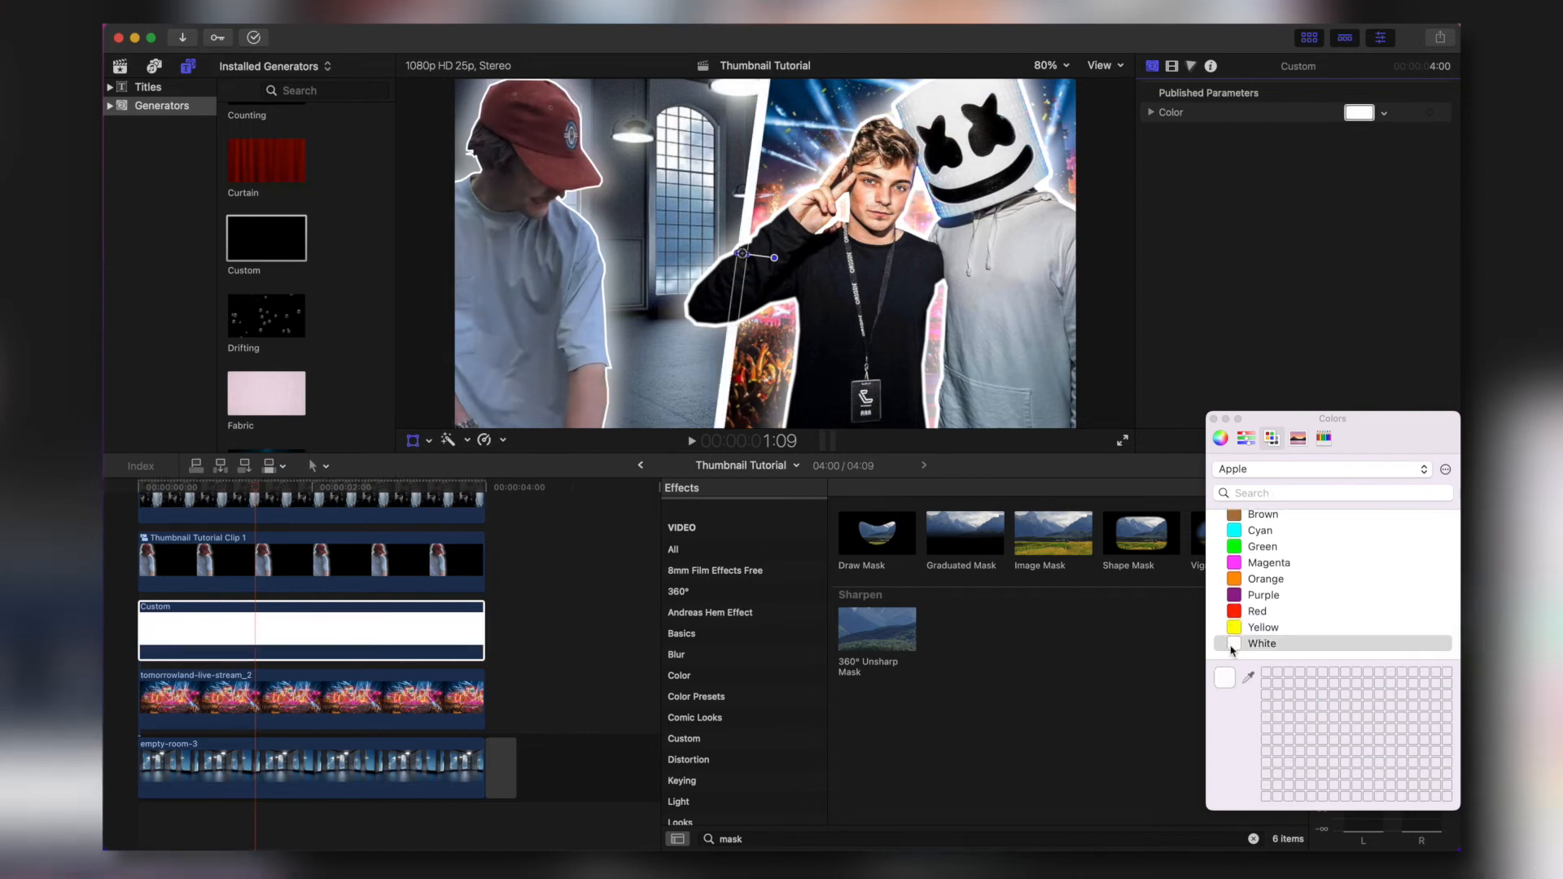
Add a Basic Title above all clips, starting at the beginning of the timeline.
{"action": "scroll", "coordinate": [326, 627], "scroll_direction": "up", "scroll_amount": 5}
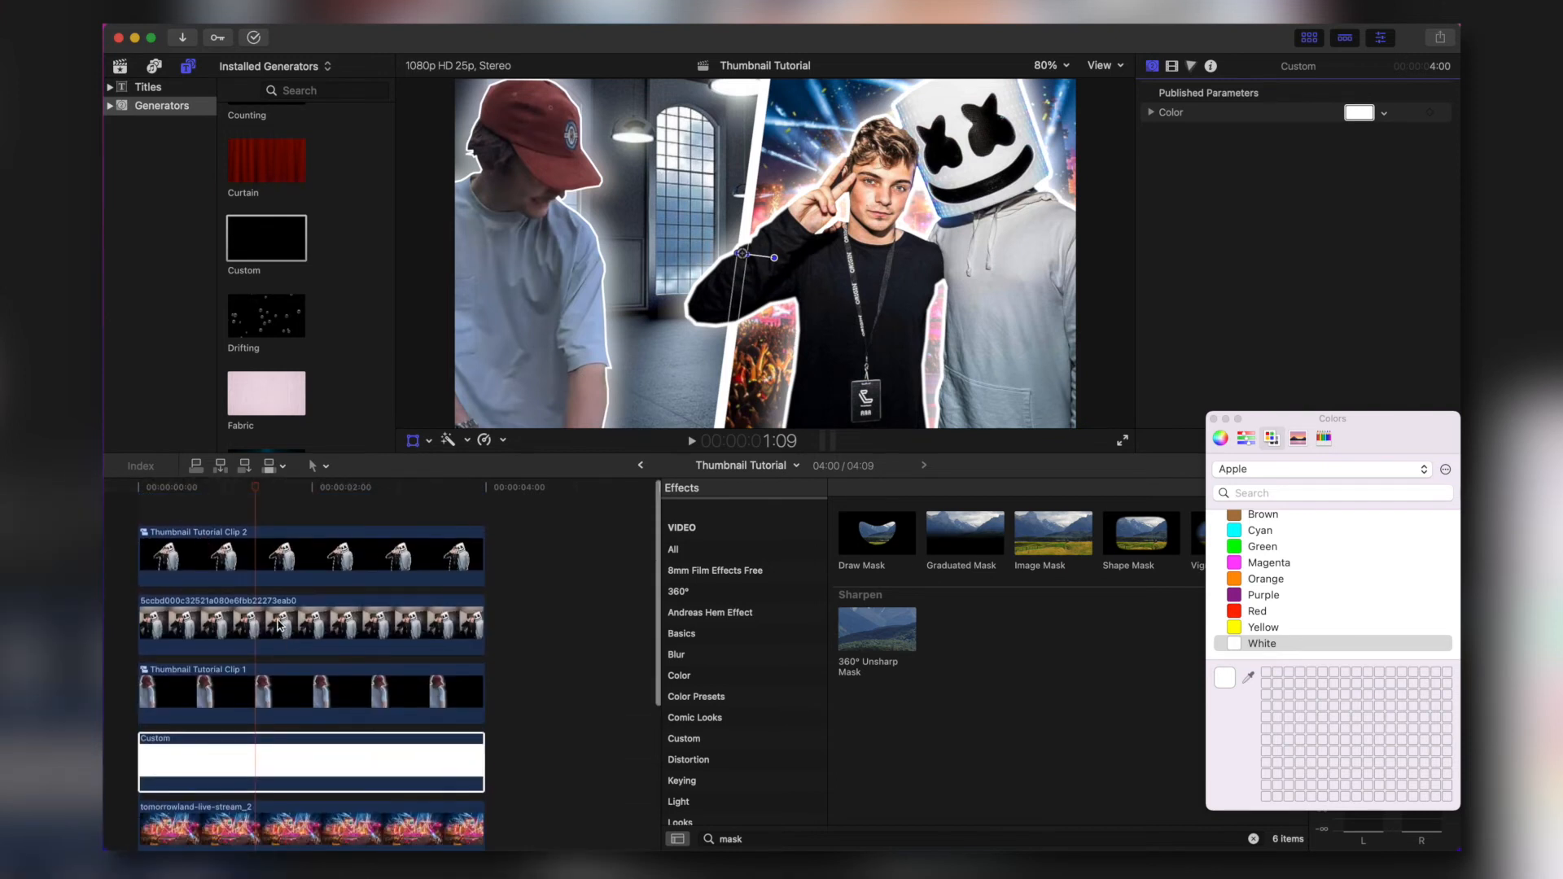
{"action": "left_click", "coordinate": [311, 627]}
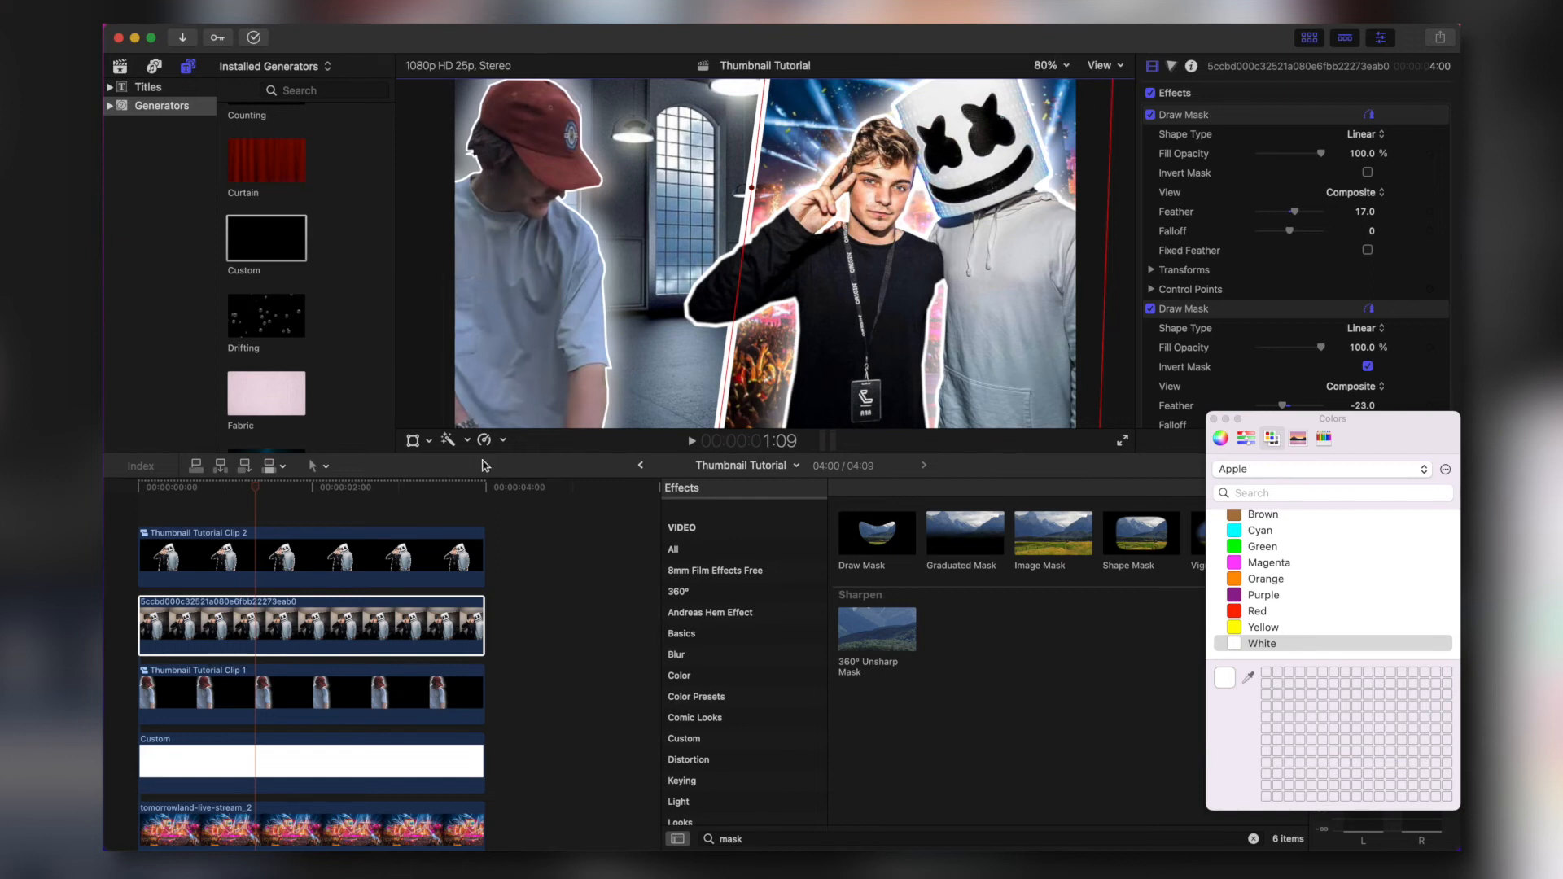
{"action": "left_click", "coordinate": [140, 502]}
{"action": "left_click", "coordinate": [139, 503]}
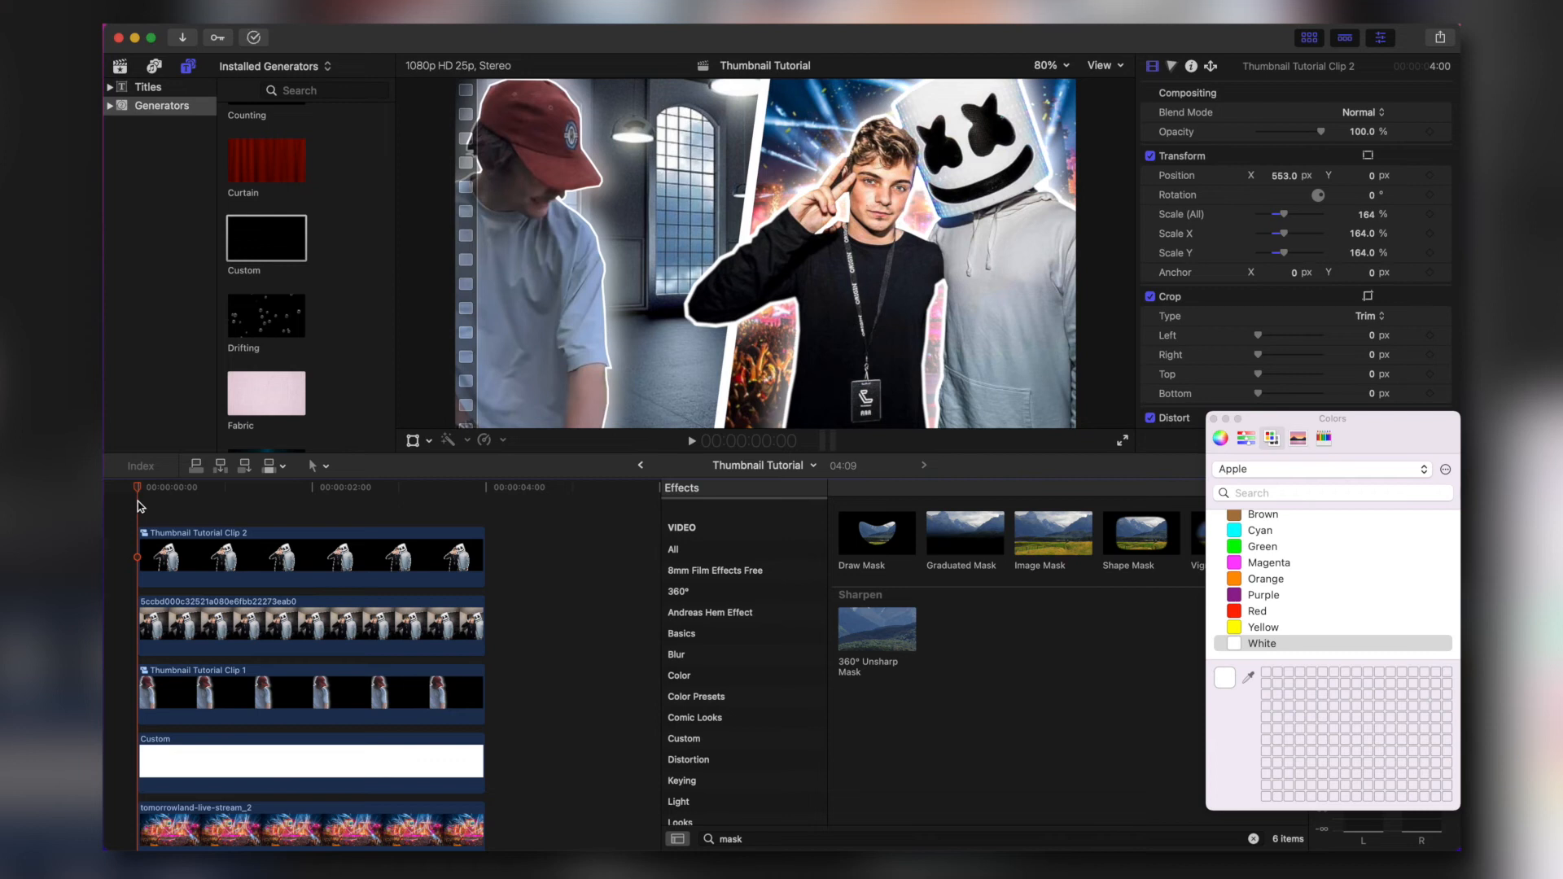
{"action": "key", "text": "ctrl+t"}
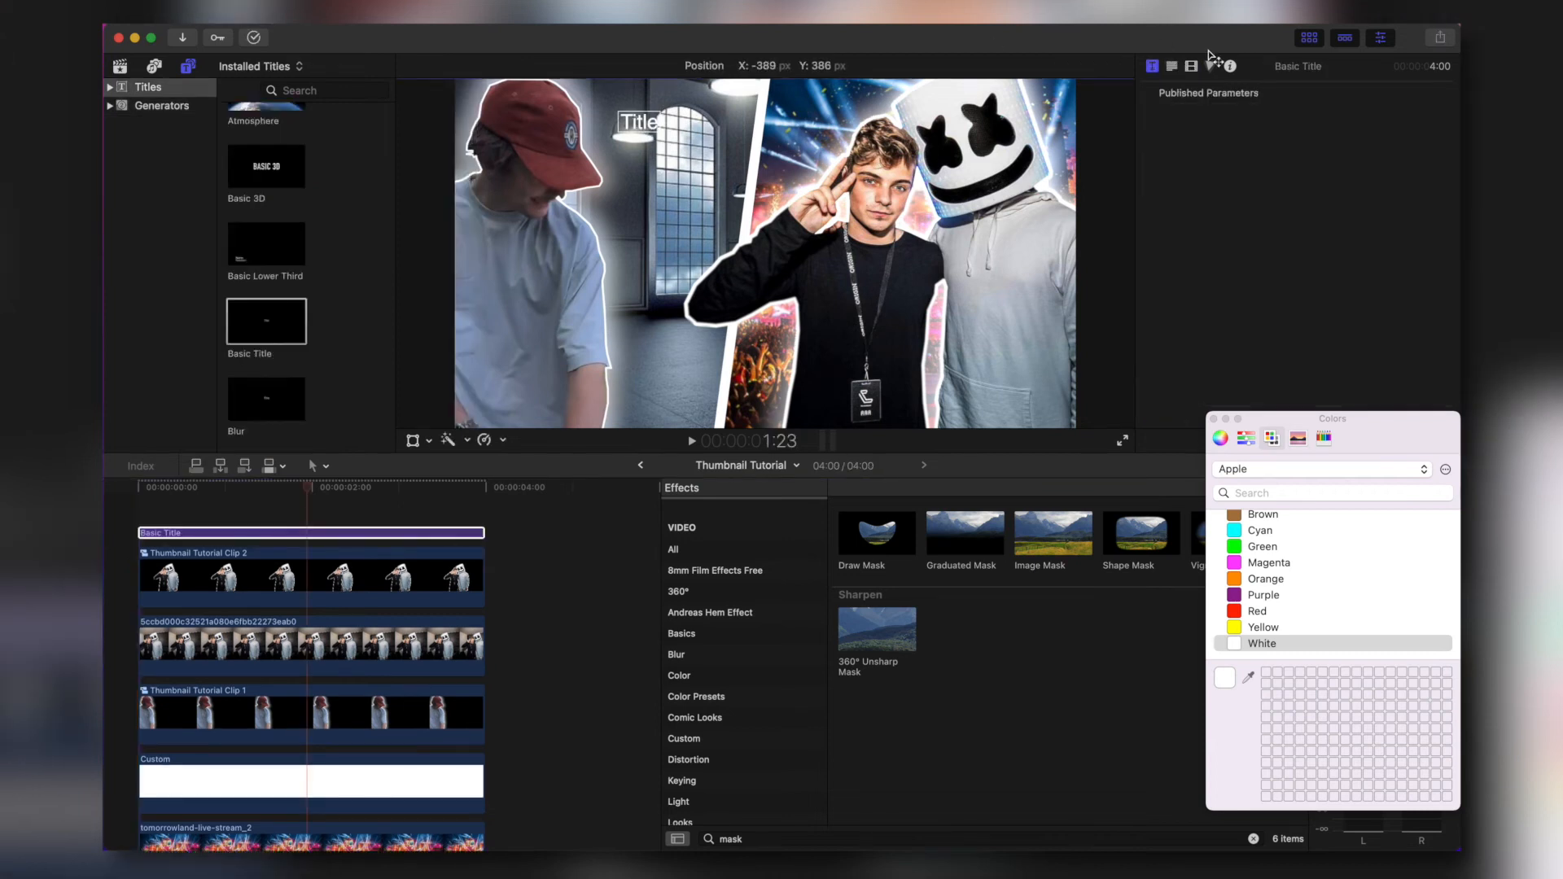
Replace the Basic Title's placeholder text with "$10".
{"action": "left_click", "coordinate": [1170, 65]}
{"action": "double_click", "coordinate": [1167, 142]}
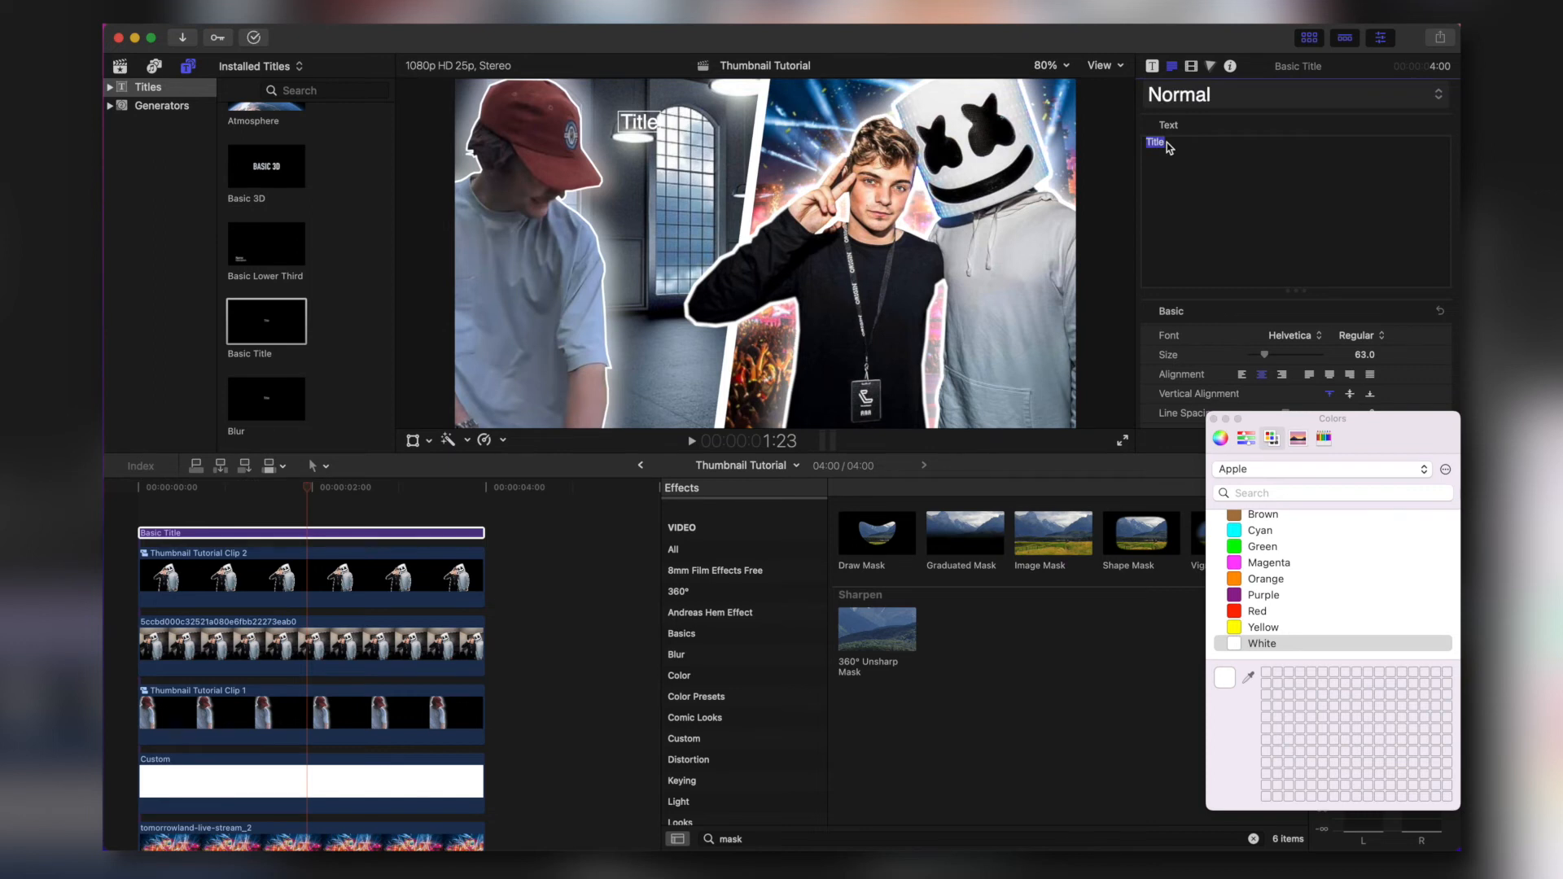
{"action": "type", "text": "$10"}
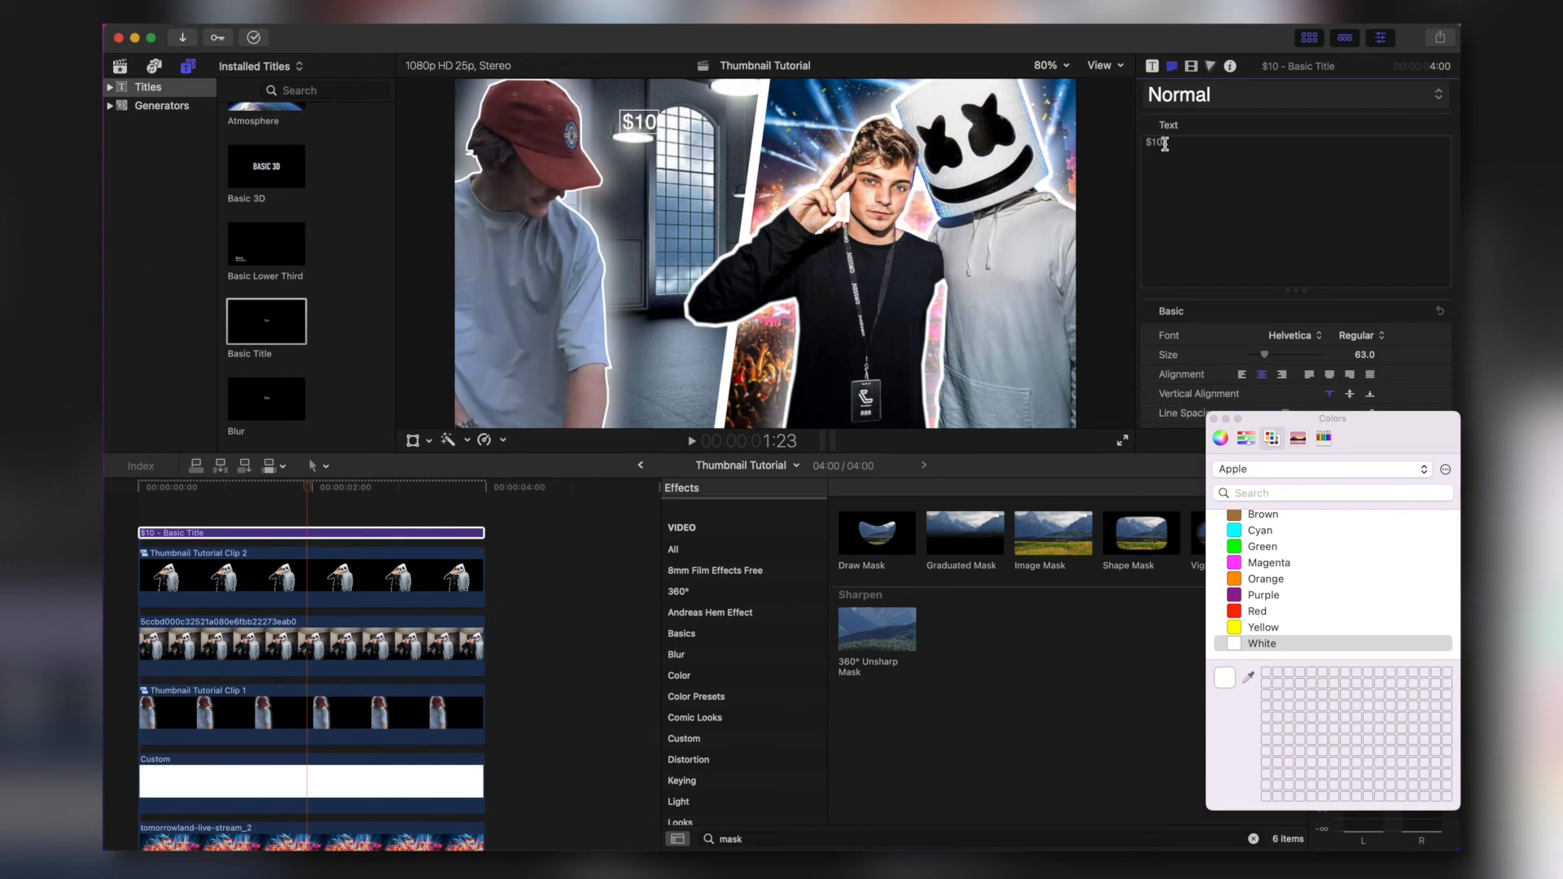
Set the $10 title to Mark Pro Black at size 231 and place it beside the red cap in the upper part of the frame.
{"action": "left_click_drag", "start_coordinate": [1176, 142], "coordinate": [1105, 147]}
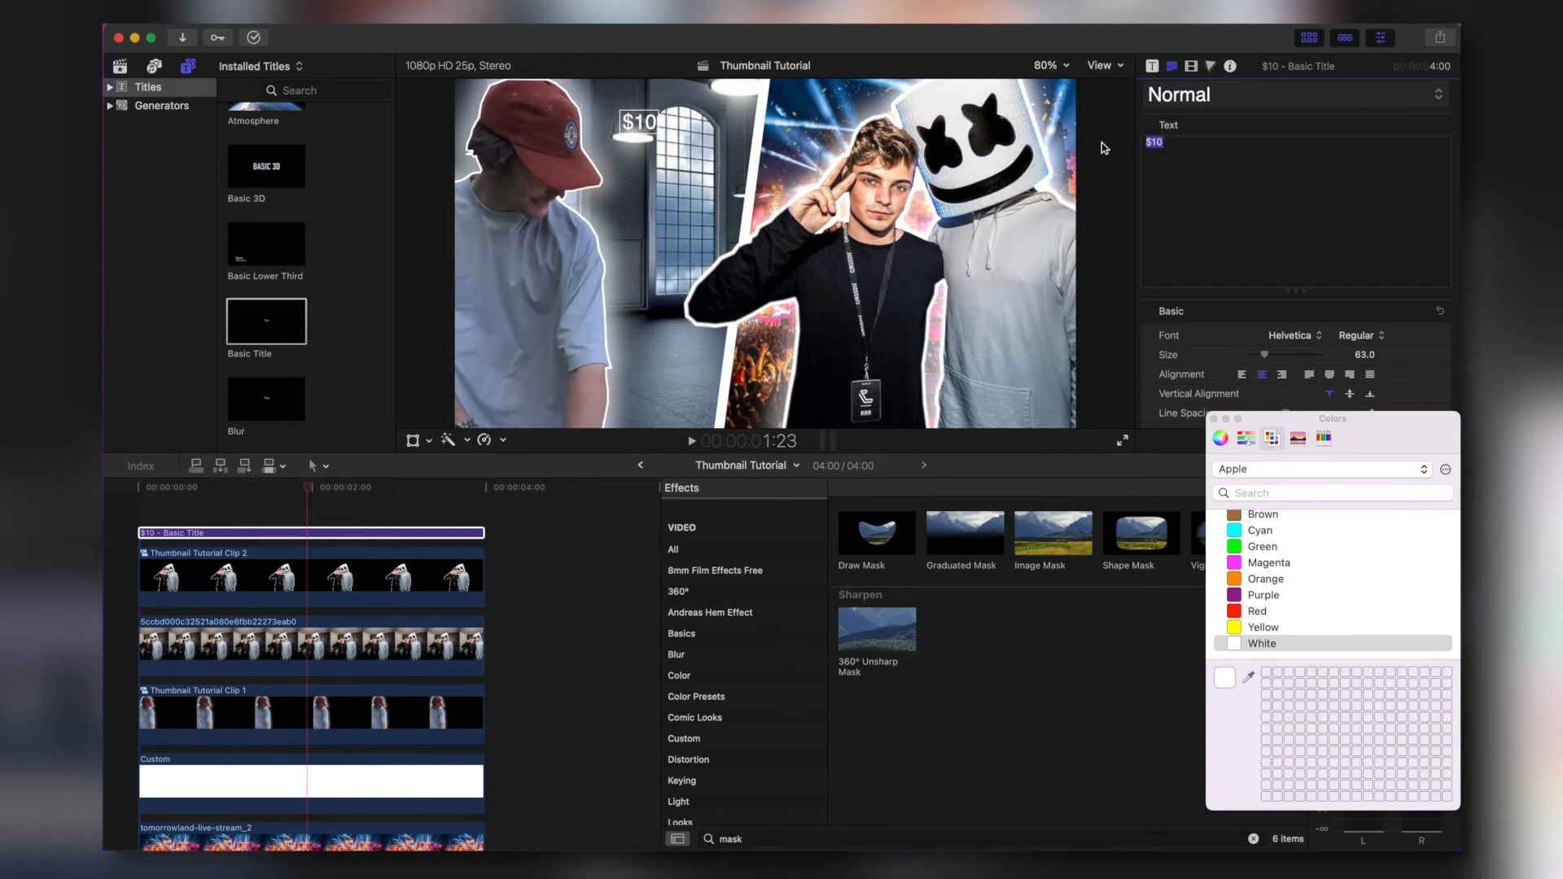
{"action": "left_click", "coordinate": [1213, 419]}
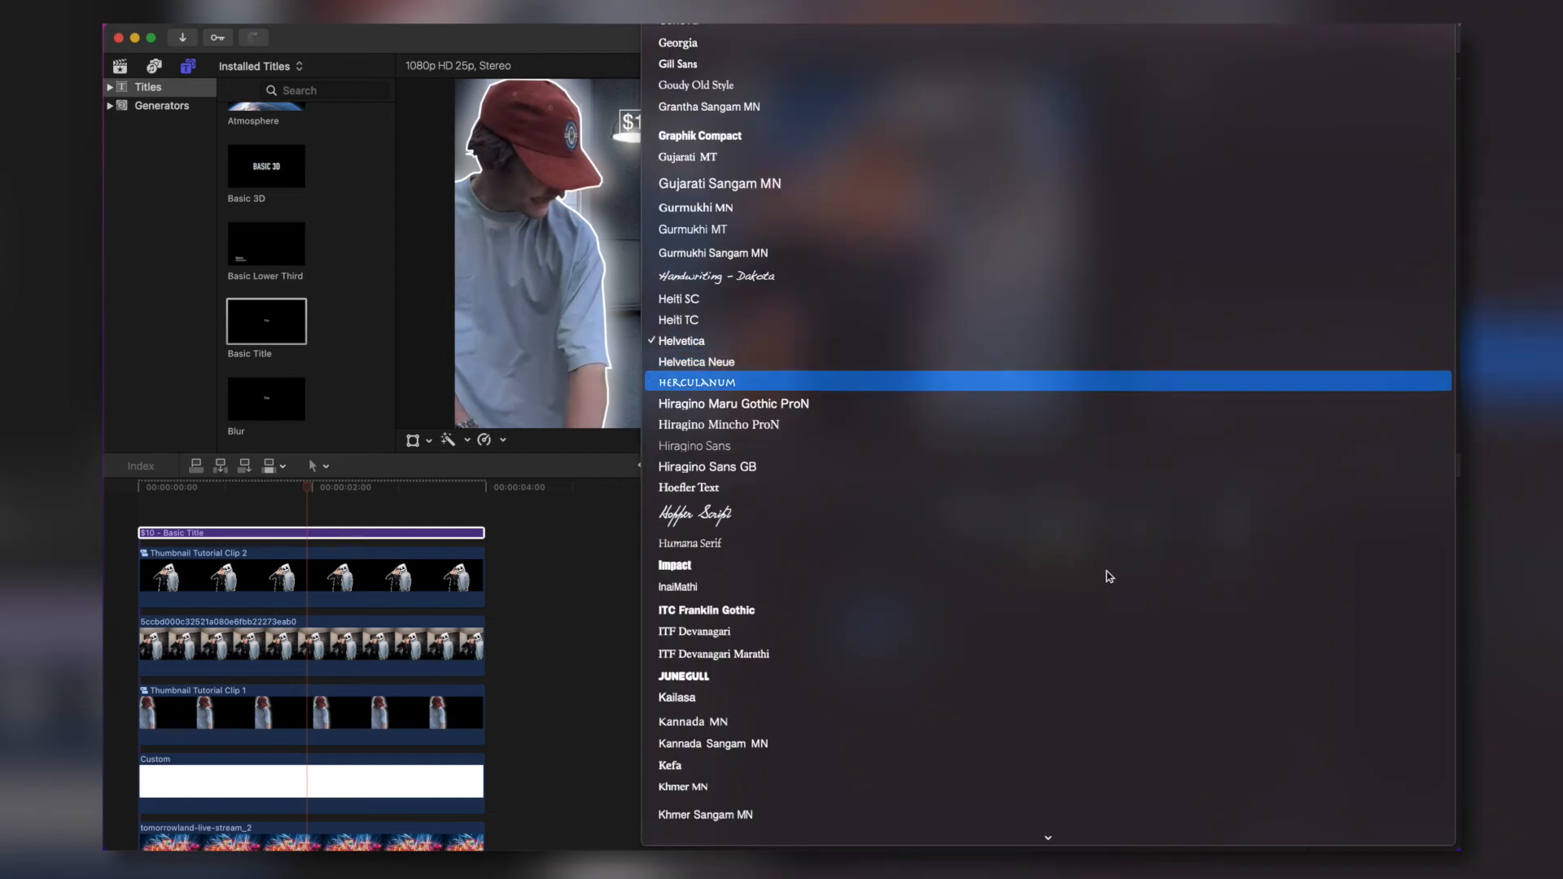
{"action": "scroll", "coordinate": [1103, 624], "scroll_direction": "down", "scroll_amount": 5}
{"action": "scroll", "coordinate": [1092, 635], "scroll_direction": "down", "scroll_amount": 7}
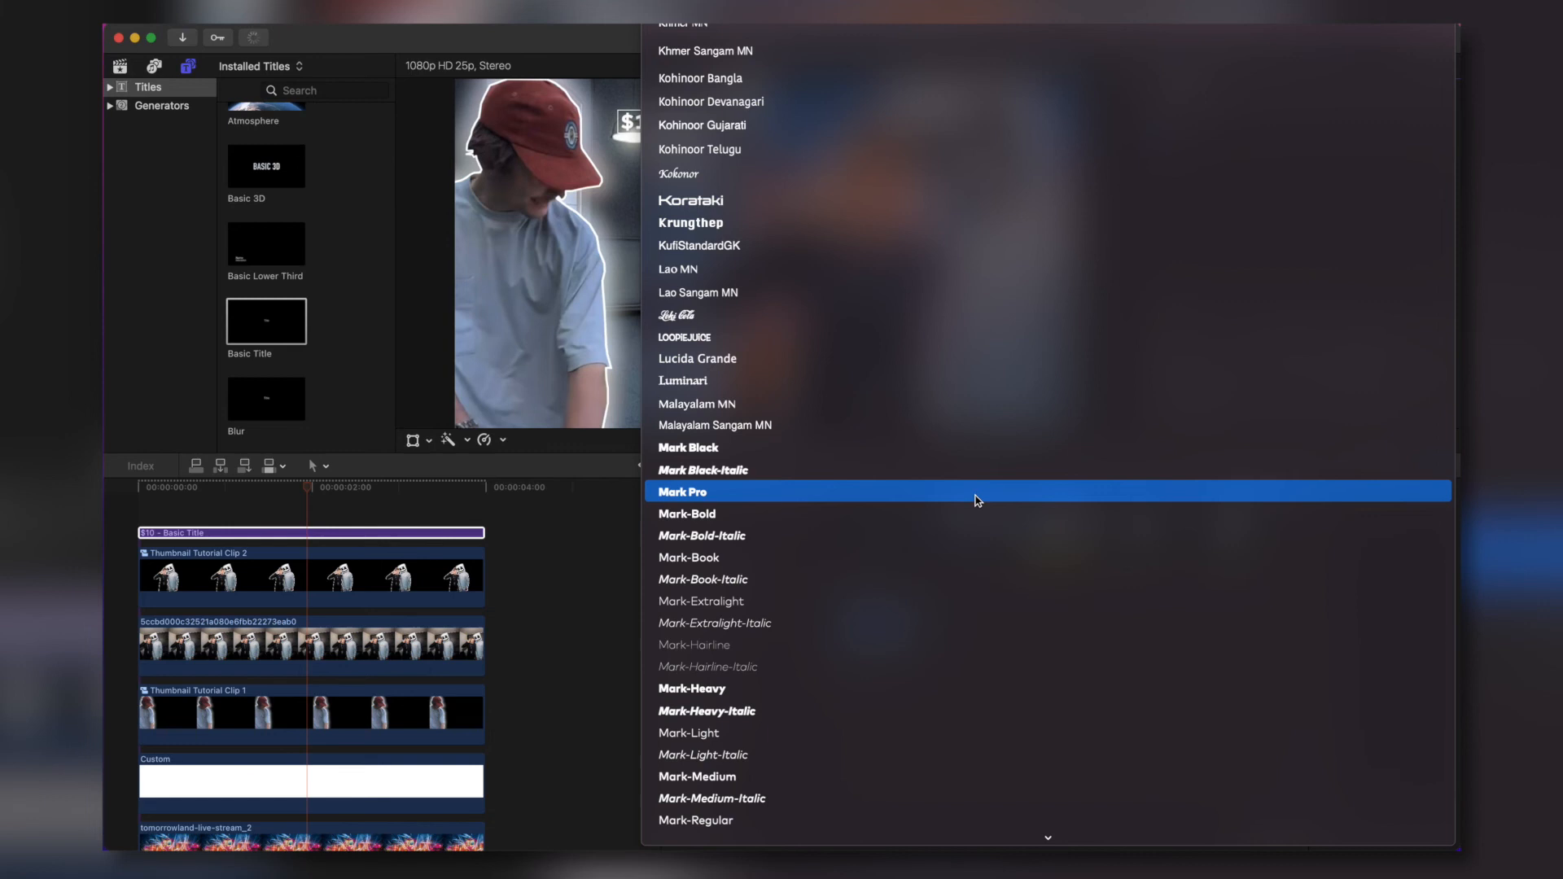
{"action": "left_click", "coordinate": [977, 494]}
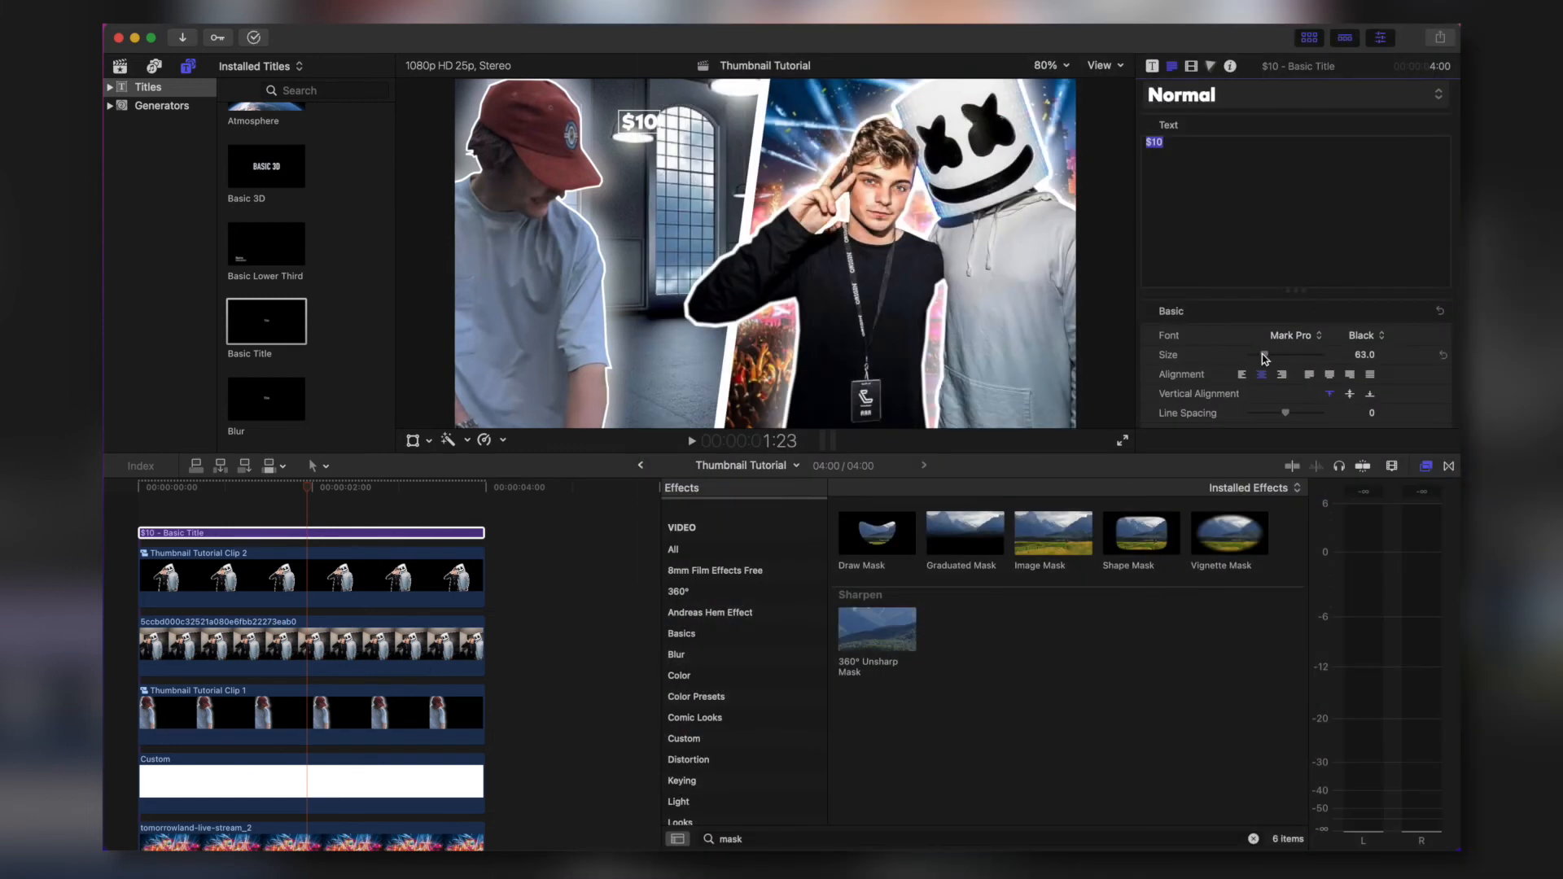
{"action": "left_click_drag", "start_coordinate": [1267, 356], "coordinate": [1307, 358]}
{"action": "left_click_drag", "start_coordinate": [663, 127], "coordinate": [668, 177]}
Change the face color of the $10 title to Red.
{"action": "scroll", "coordinate": [1303, 244], "scroll_direction": "down", "scroll_amount": 10}
{"action": "left_click", "coordinate": [1359, 385]}
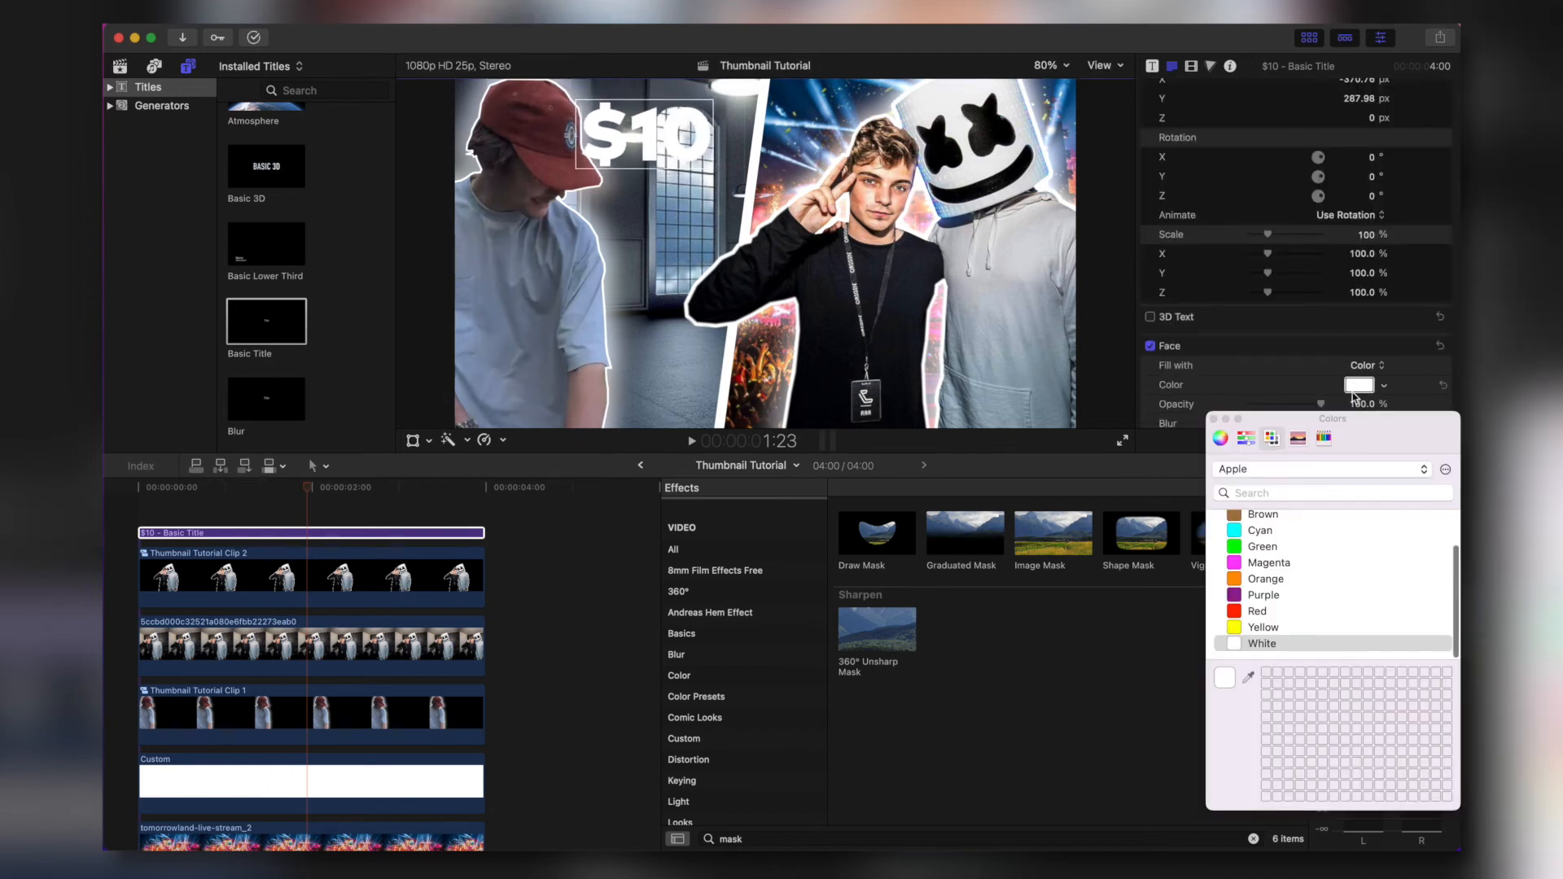
{"action": "left_click", "coordinate": [1235, 611]}
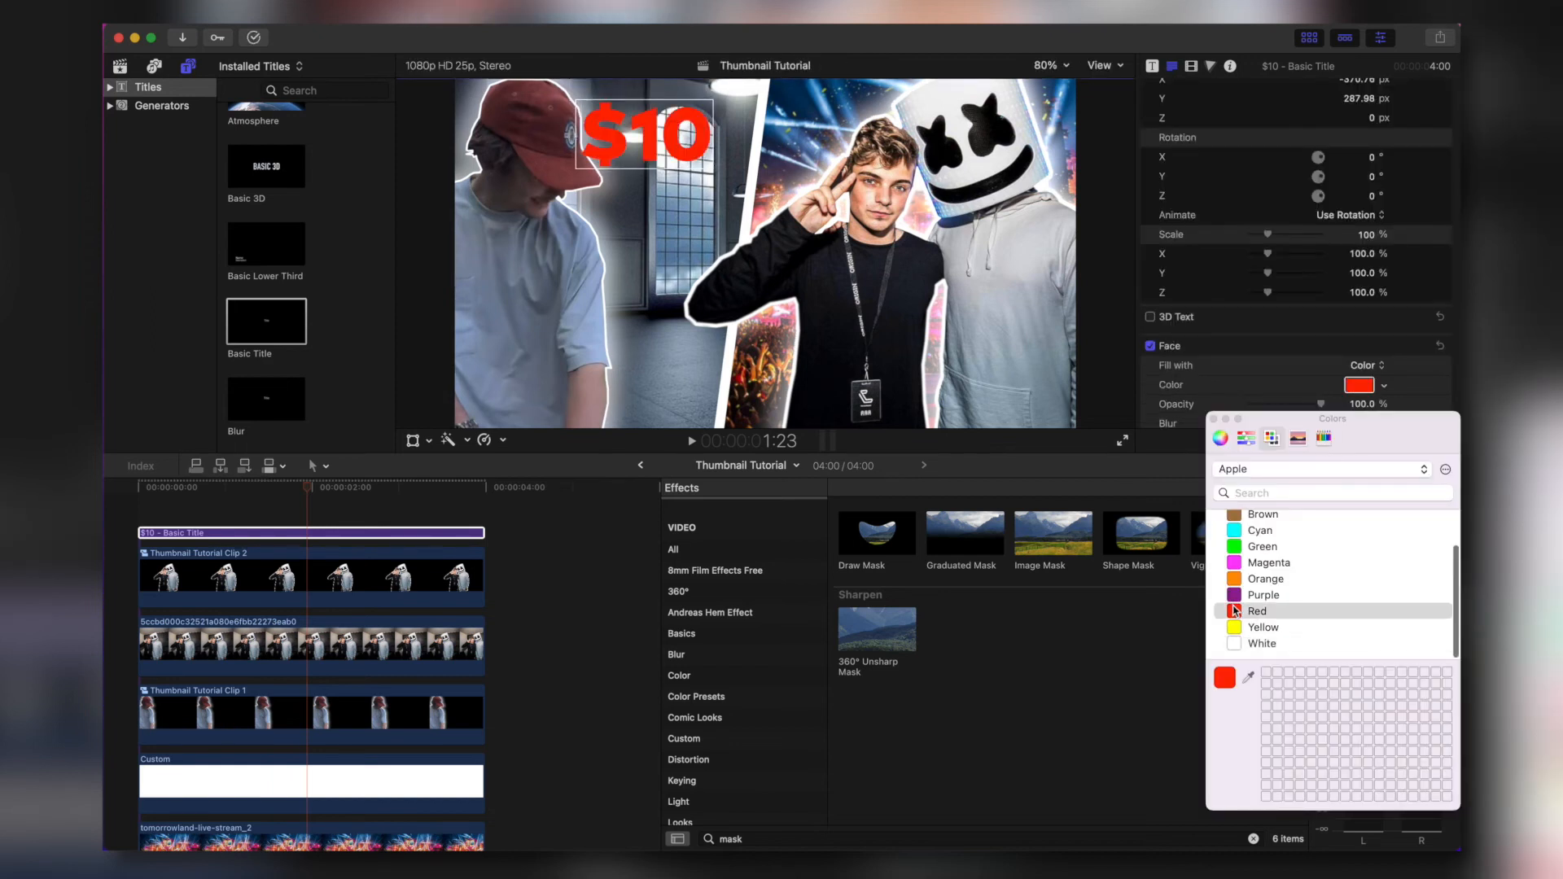
{"action": "left_click", "coordinate": [1213, 419]}
Enable a white outline with width 15 on the $10 title and nudge the title slightly toward the cap.
{"action": "scroll", "coordinate": [1222, 382], "scroll_direction": "down", "scroll_amount": 3}
{"action": "left_click", "coordinate": [1151, 370]}
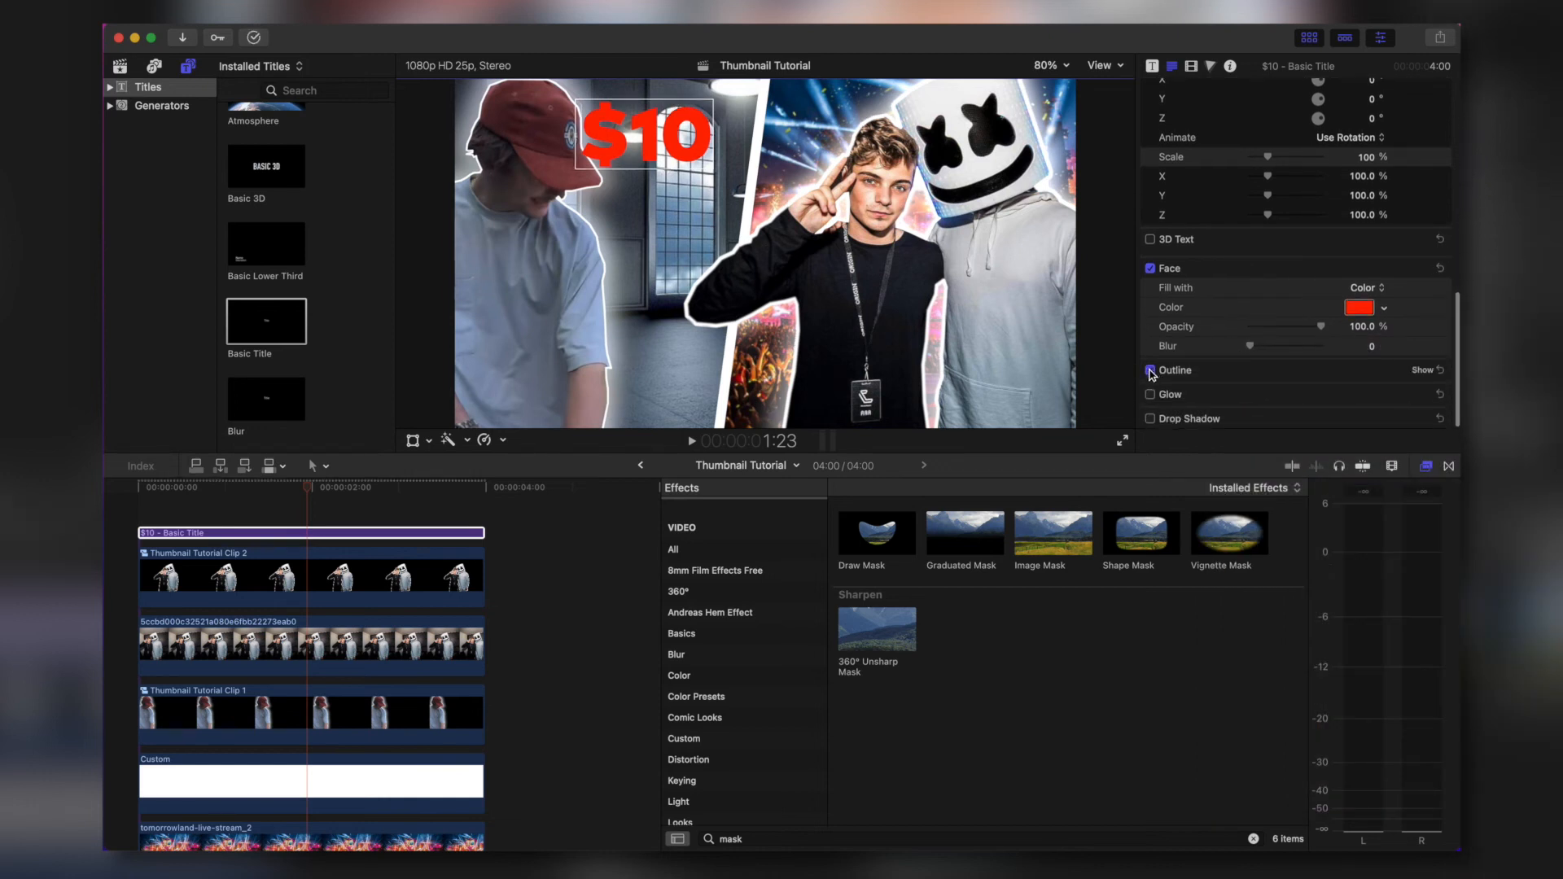
{"action": "left_click", "coordinate": [1421, 371]}
{"action": "scroll", "coordinate": [1303, 366], "scroll_direction": "down", "scroll_amount": 3}
{"action": "left_click", "coordinate": [1359, 312]}
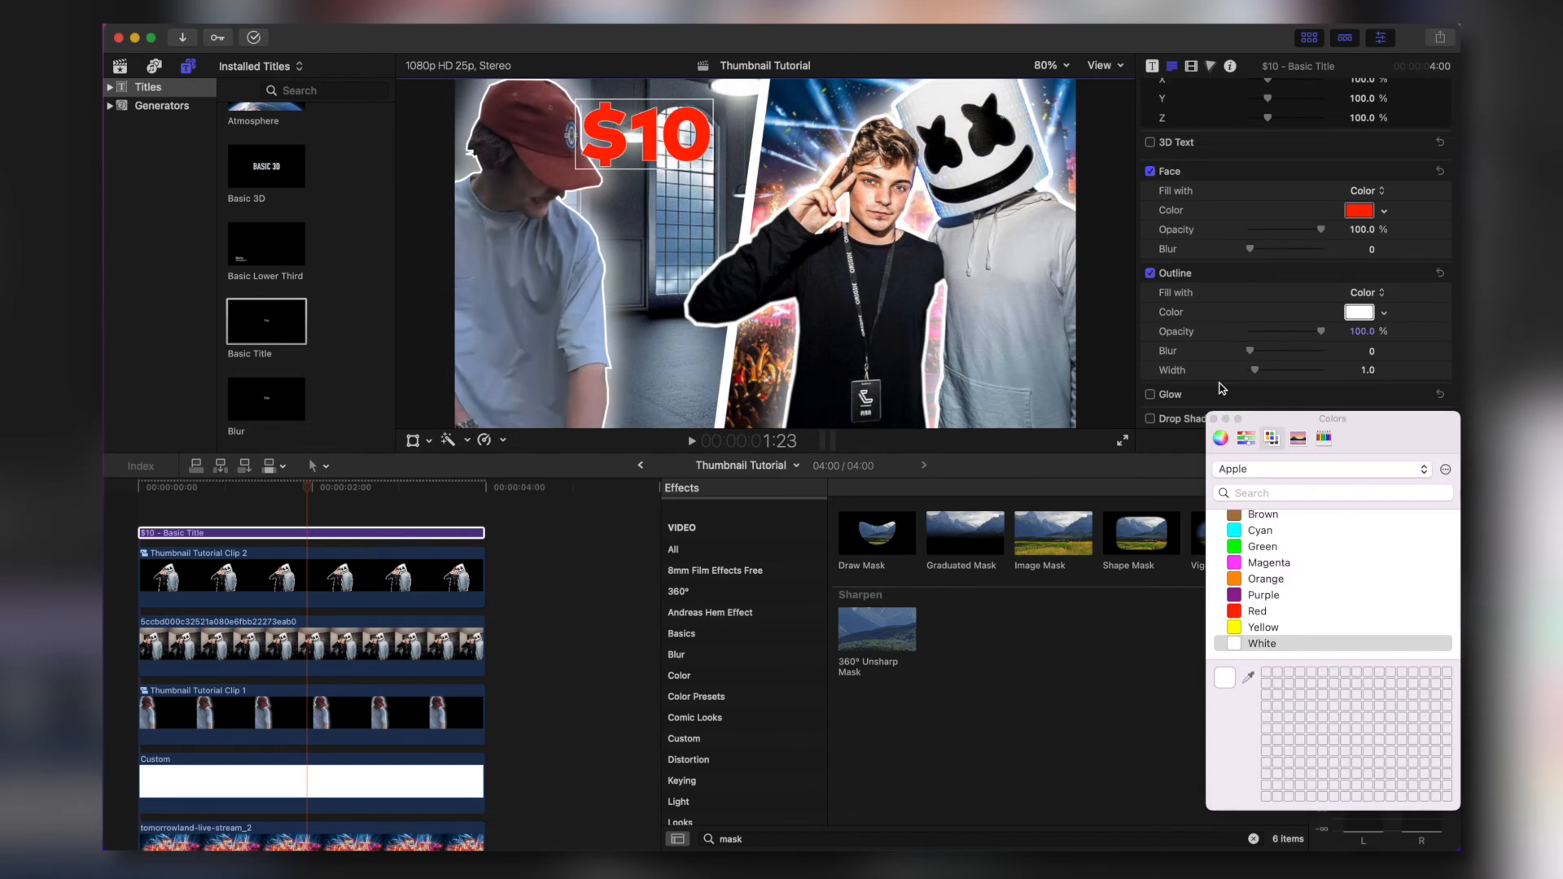
{"action": "left_click", "coordinate": [1214, 419]}
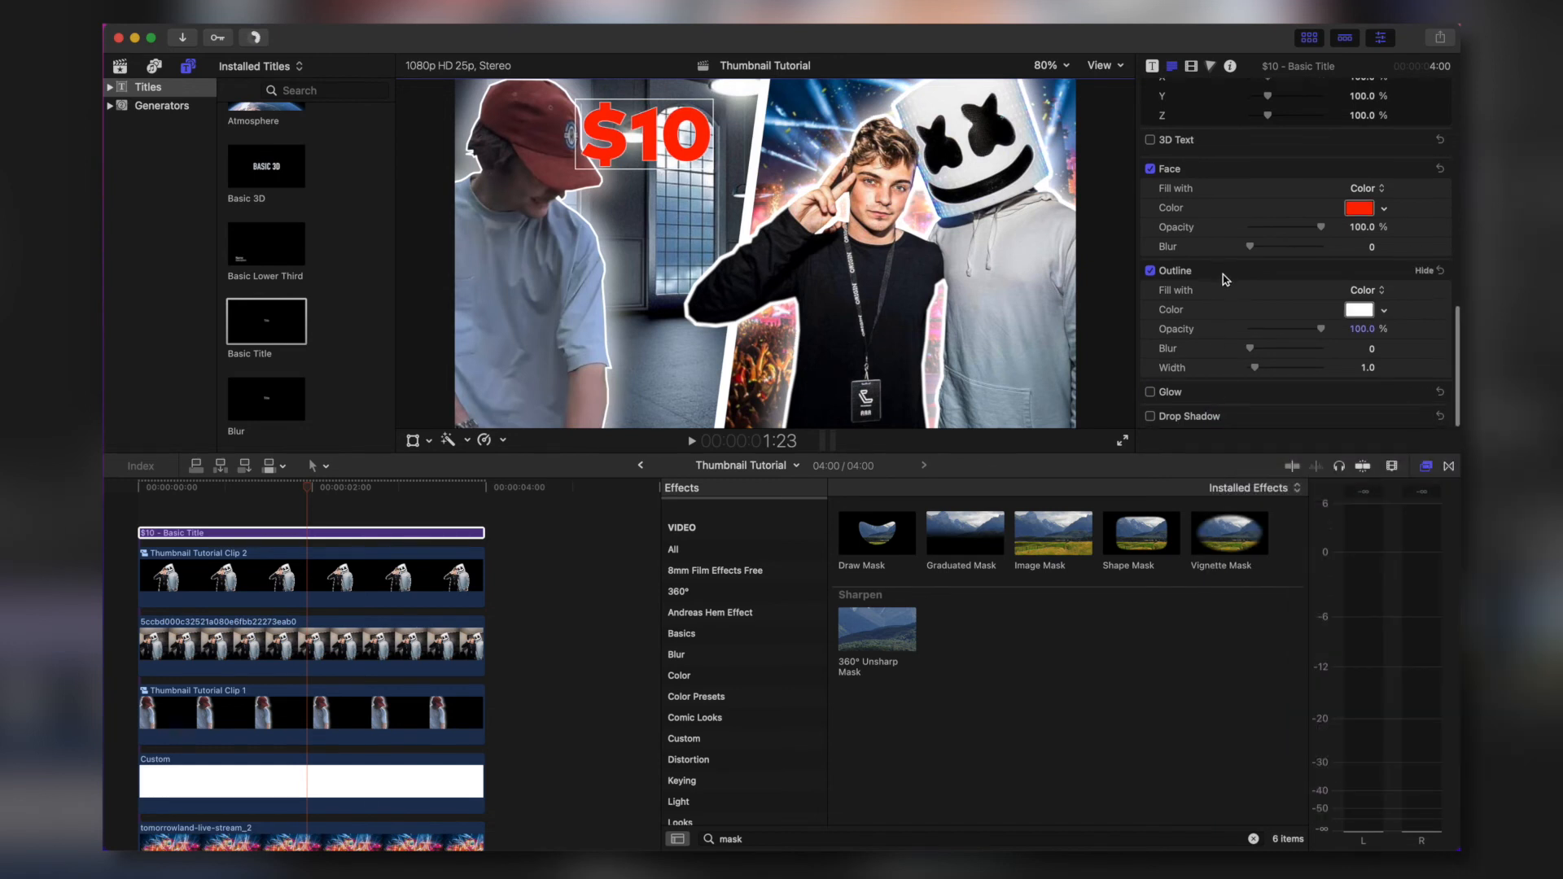
{"action": "left_click_drag", "start_coordinate": [1259, 373], "coordinate": [1355, 383]}
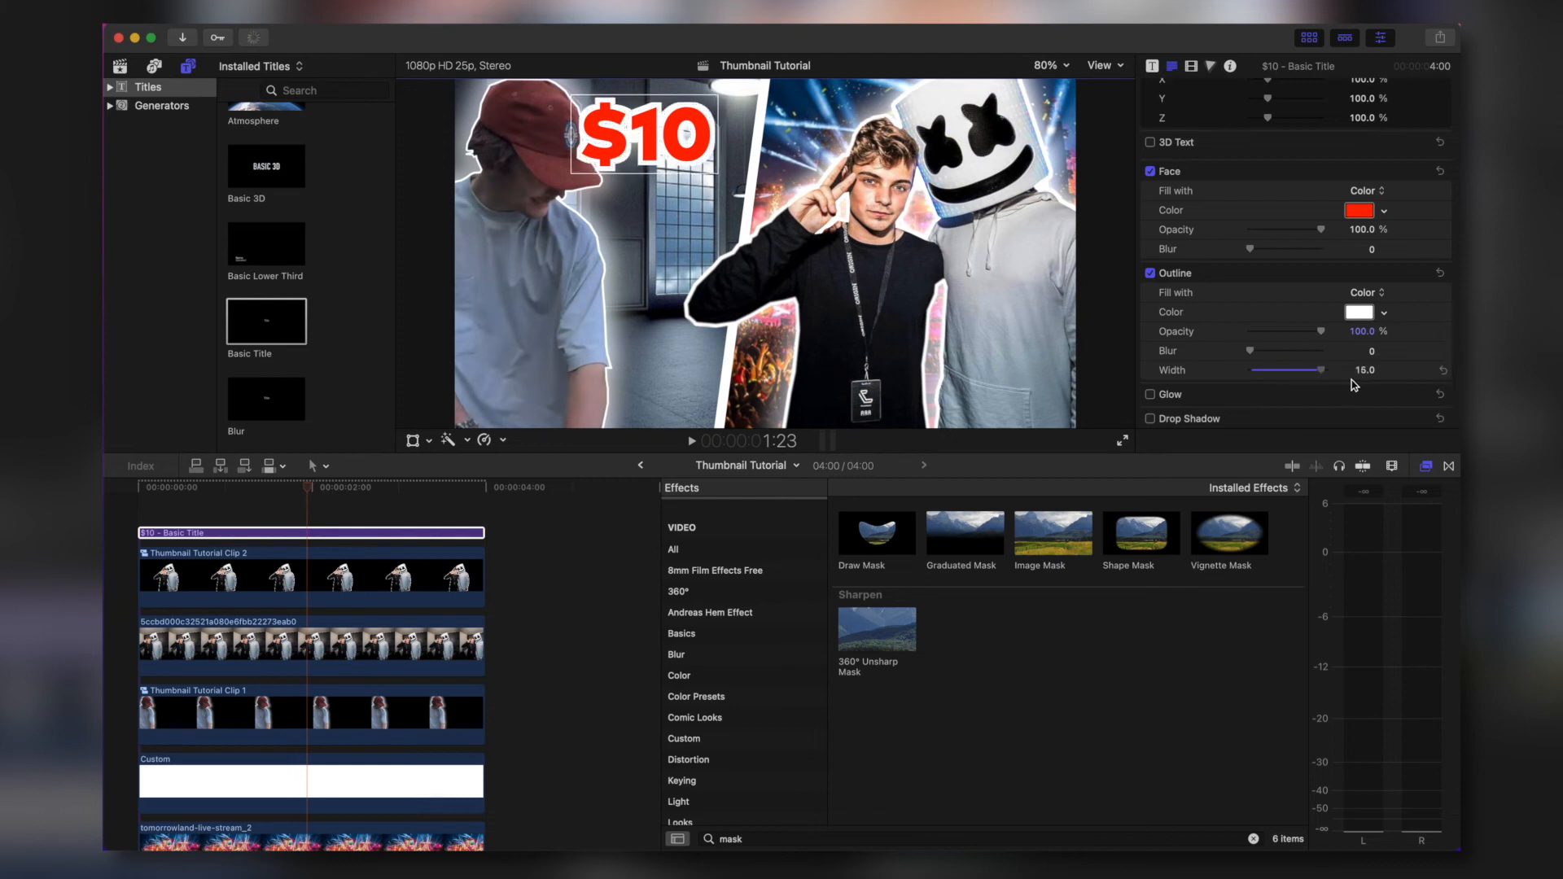
{"action": "left_click_drag", "start_coordinate": [642, 131], "coordinate": [640, 133]}
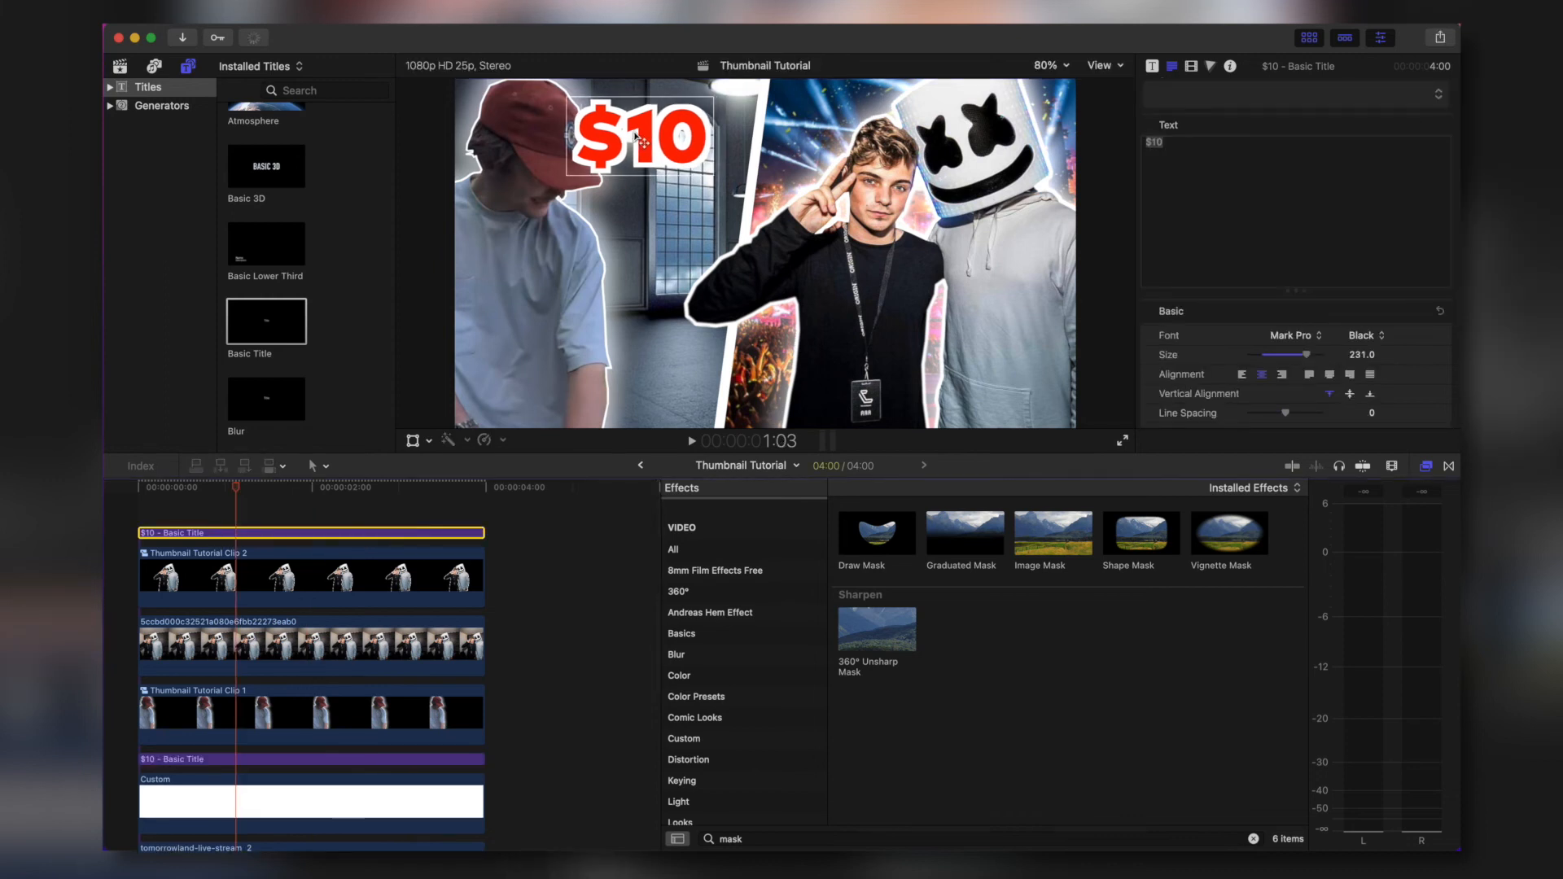
Change the upper copy of the $10 title to "$10,000" and place it across the chests of the two people on the festival side.
{"action": "left_click_drag", "start_coordinate": [643, 146], "coordinate": [819, 318]}
{"action": "left_click", "coordinate": [1198, 146]}
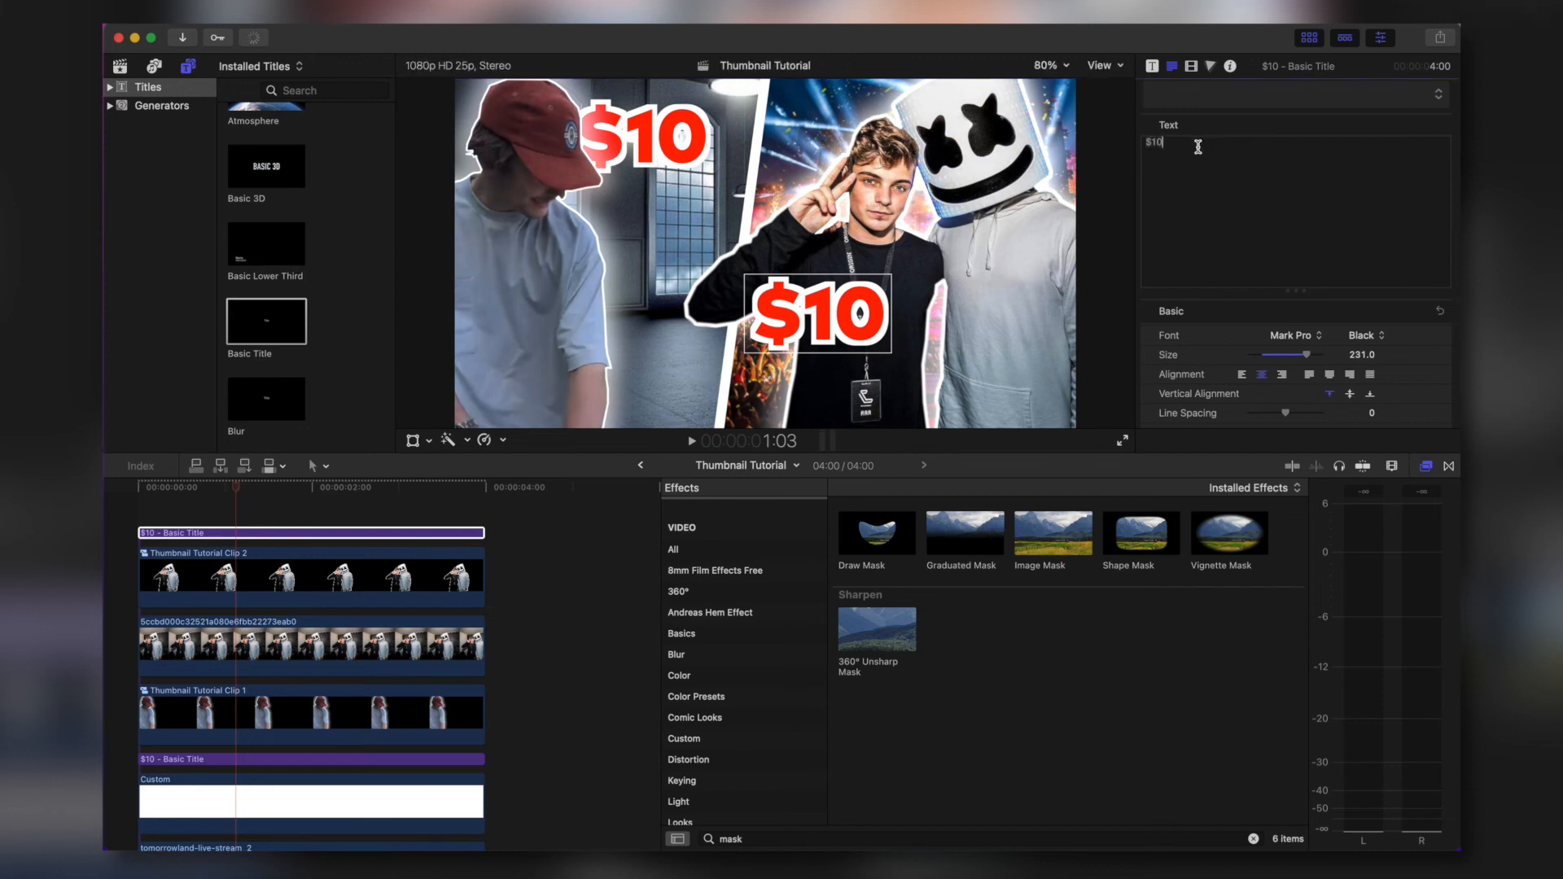
{"action": "type", "text": ",000"}
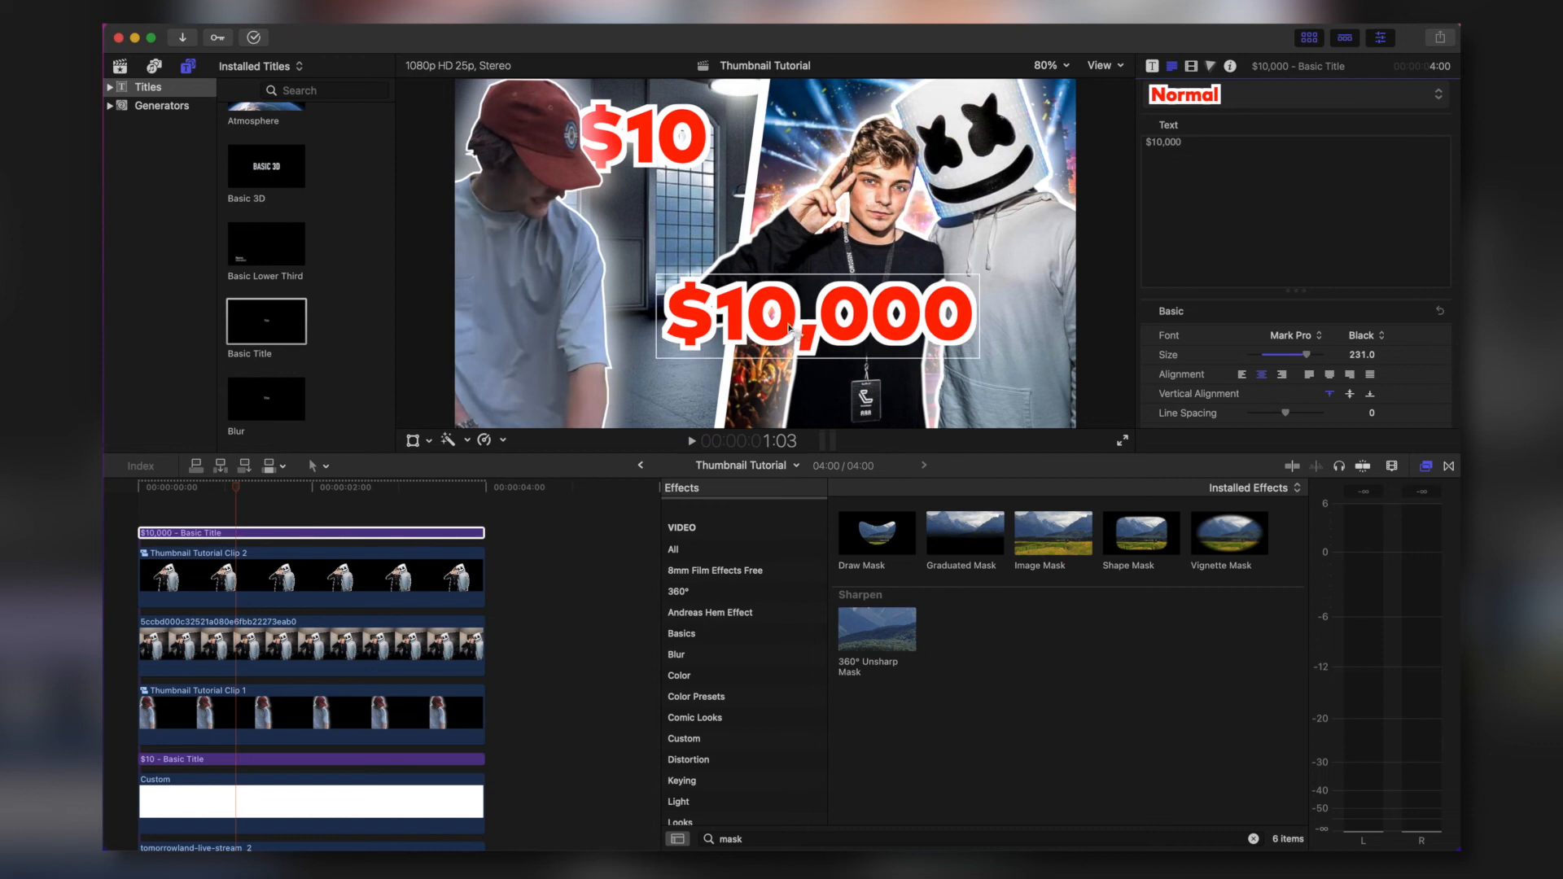
{"action": "left_click_drag", "start_coordinate": [789, 327], "coordinate": [855, 328]}
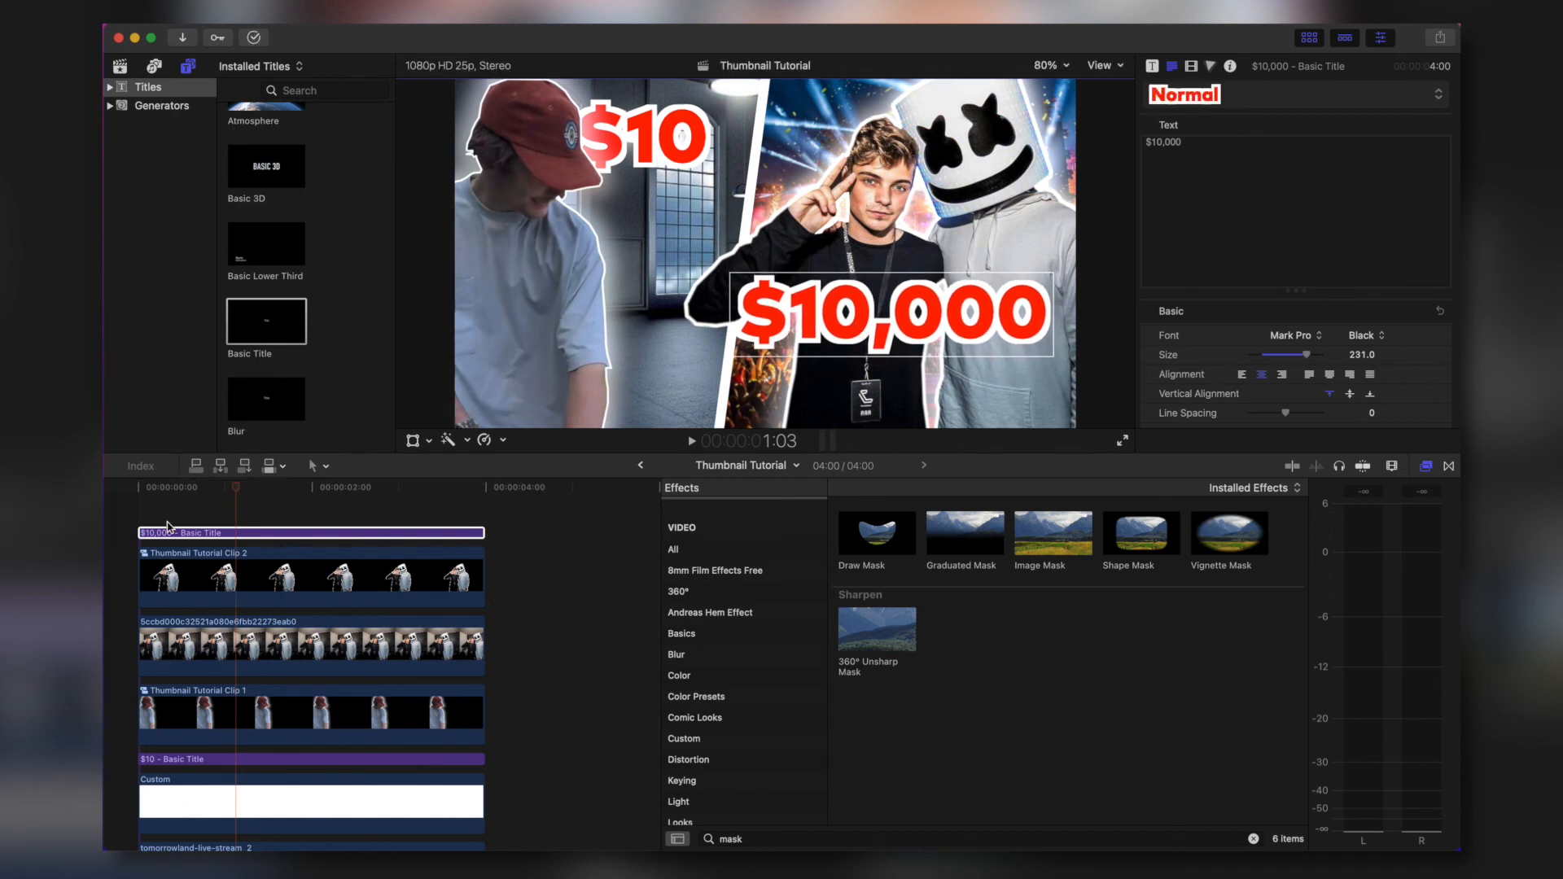
Apply the Gaussian blur effect to the tomorrowland-live-stream_2 clip and set its Amount to 6.1.
{"action": "left_click", "coordinate": [130, 493]}
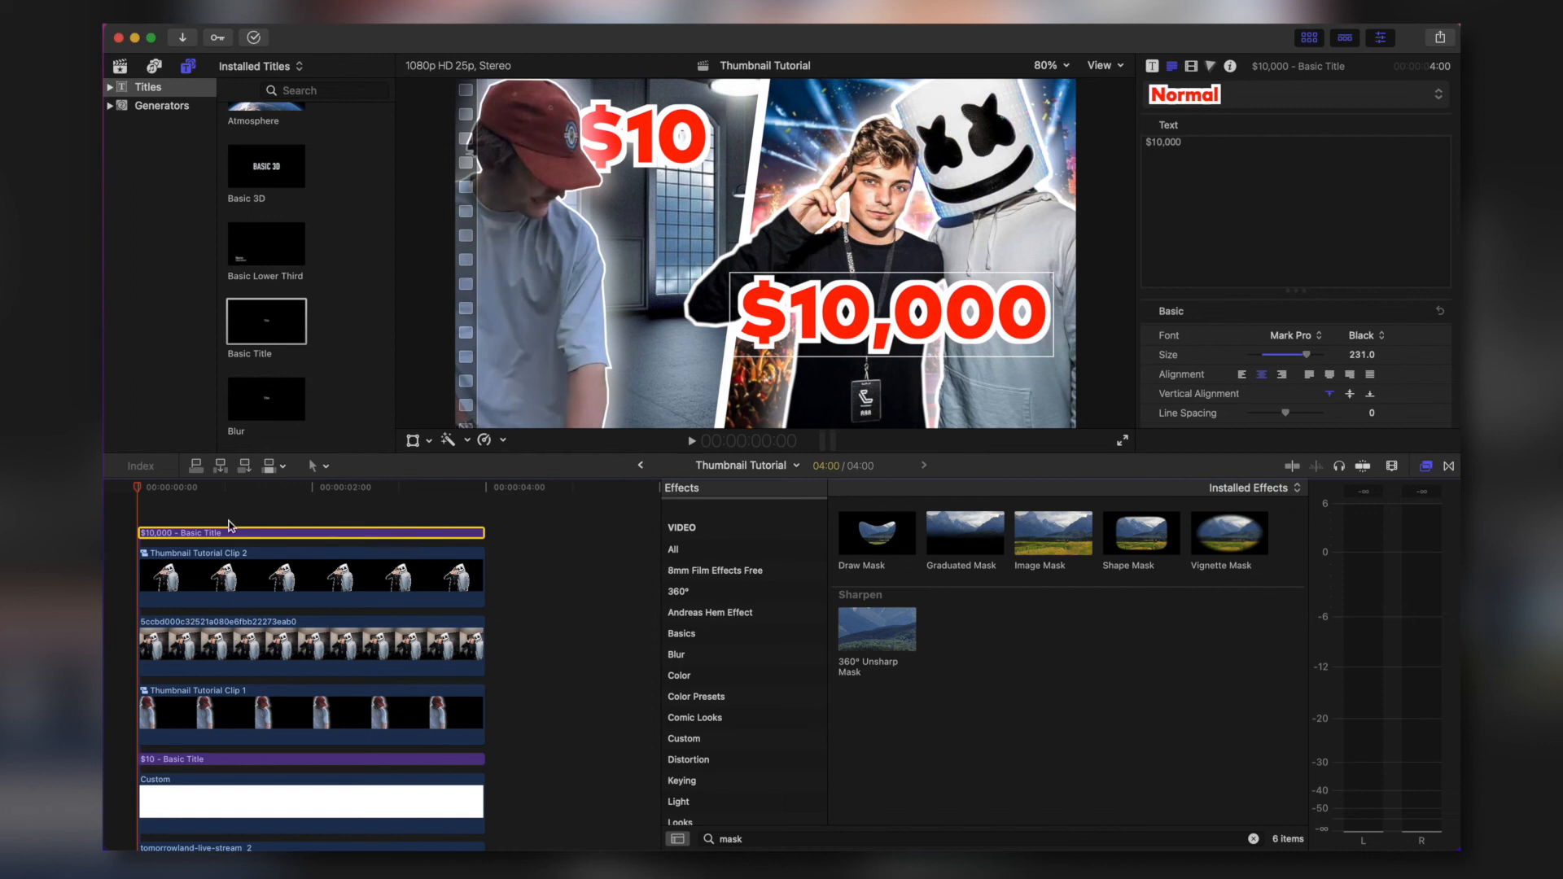
{"action": "scroll", "coordinate": [231, 527], "scroll_direction": "down", "scroll_amount": 5}
{"action": "type", "text": "gau"}
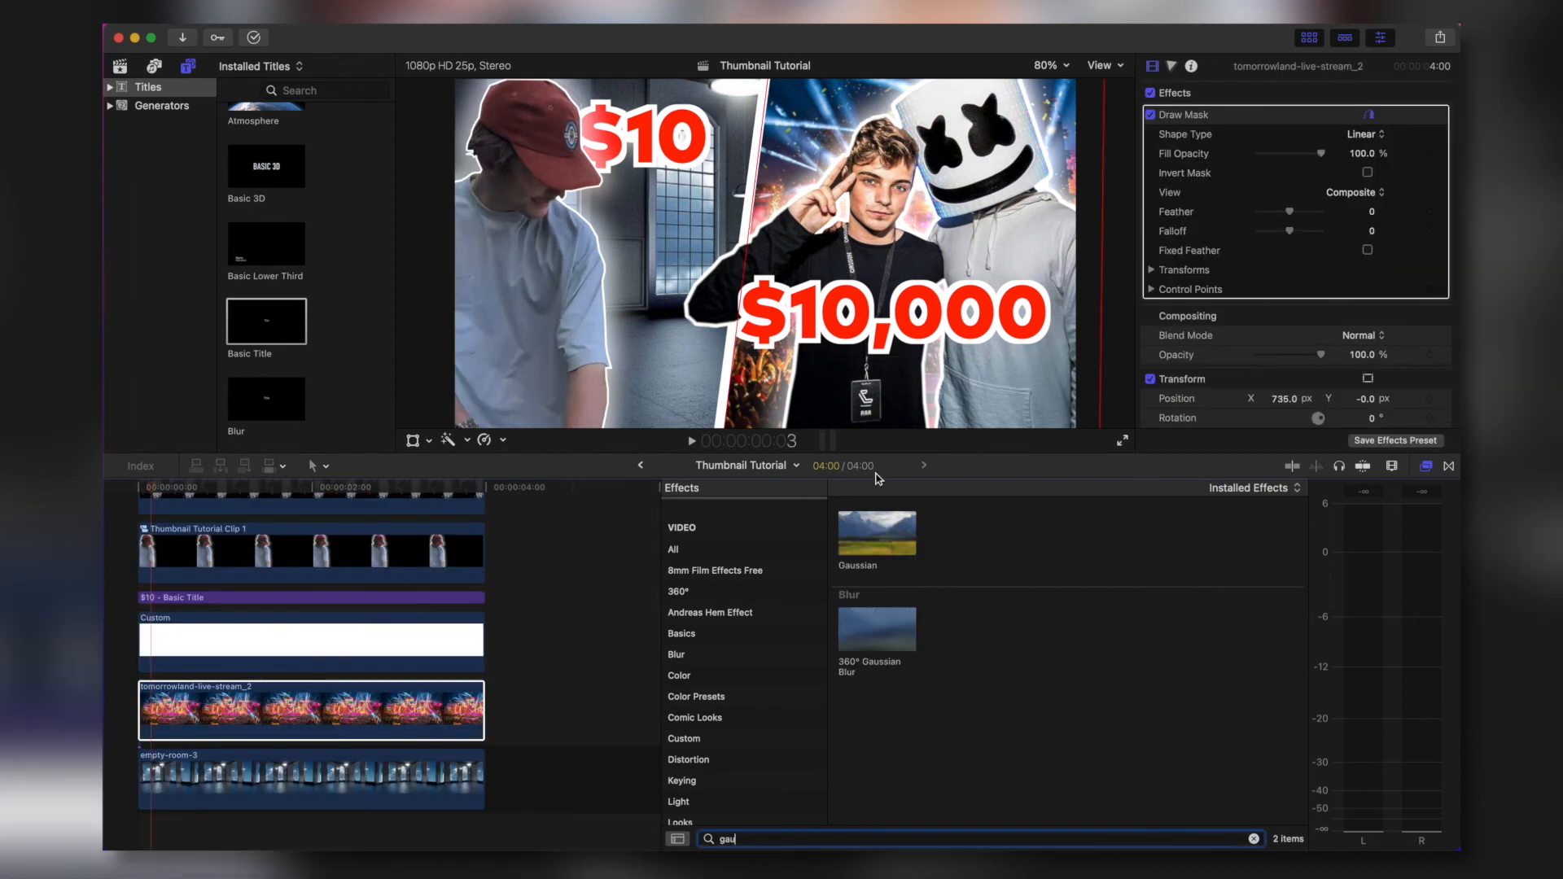
{"action": "left_click_drag", "start_coordinate": [888, 532], "coordinate": [322, 715]}
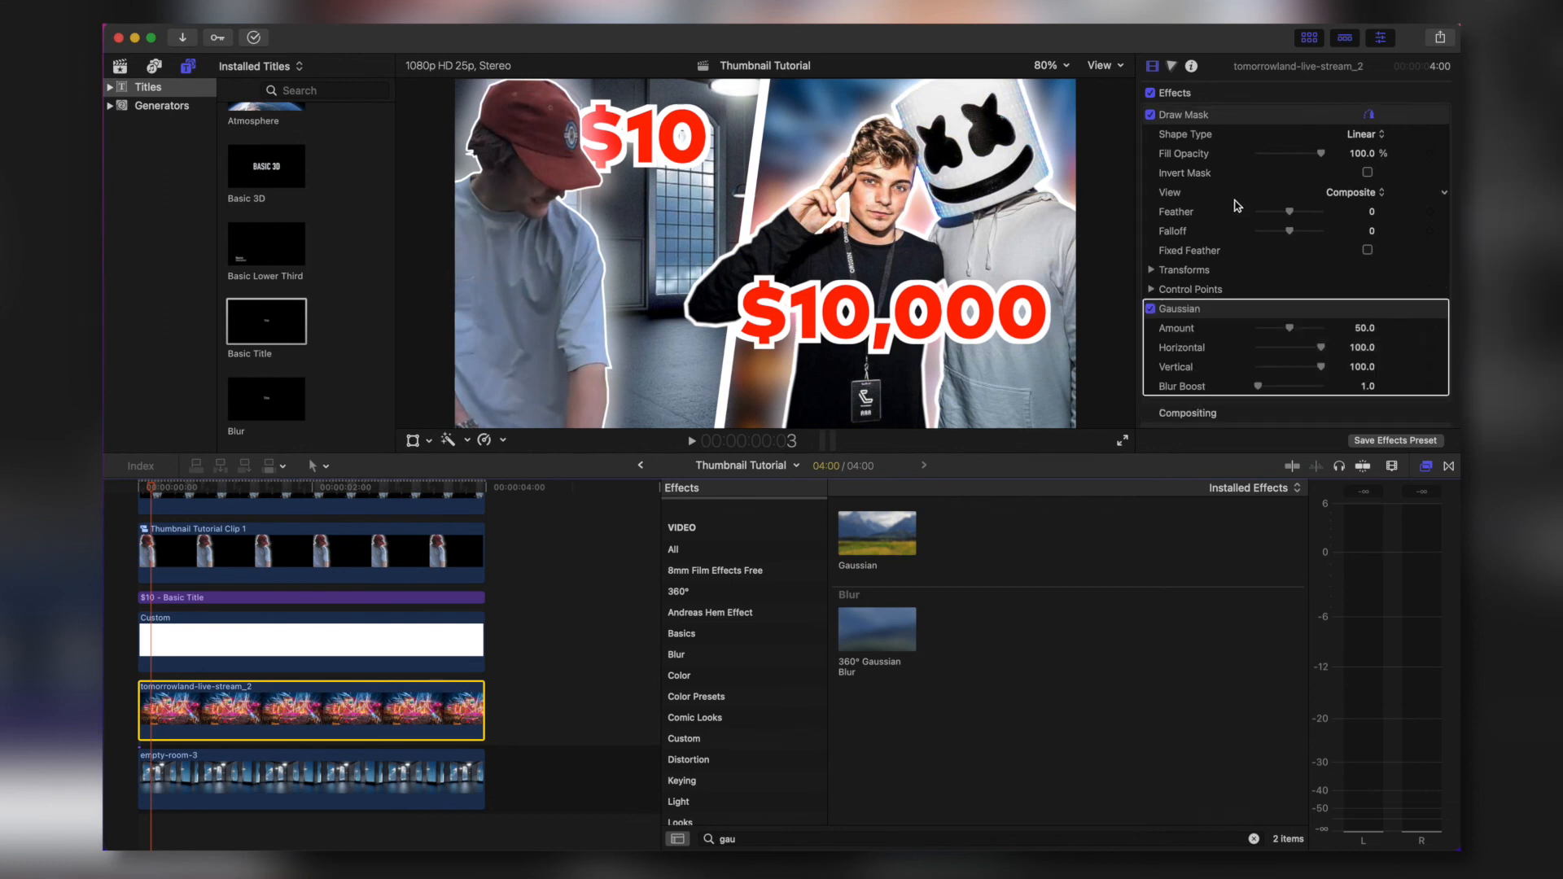
{"action": "scroll", "coordinate": [1237, 205], "scroll_direction": "down", "scroll_amount": 5}
{"action": "scroll", "coordinate": [1279, 179], "scroll_direction": "up", "scroll_amount": 3}
{"action": "left_click_drag", "start_coordinate": [1291, 192], "coordinate": [1265, 199]}
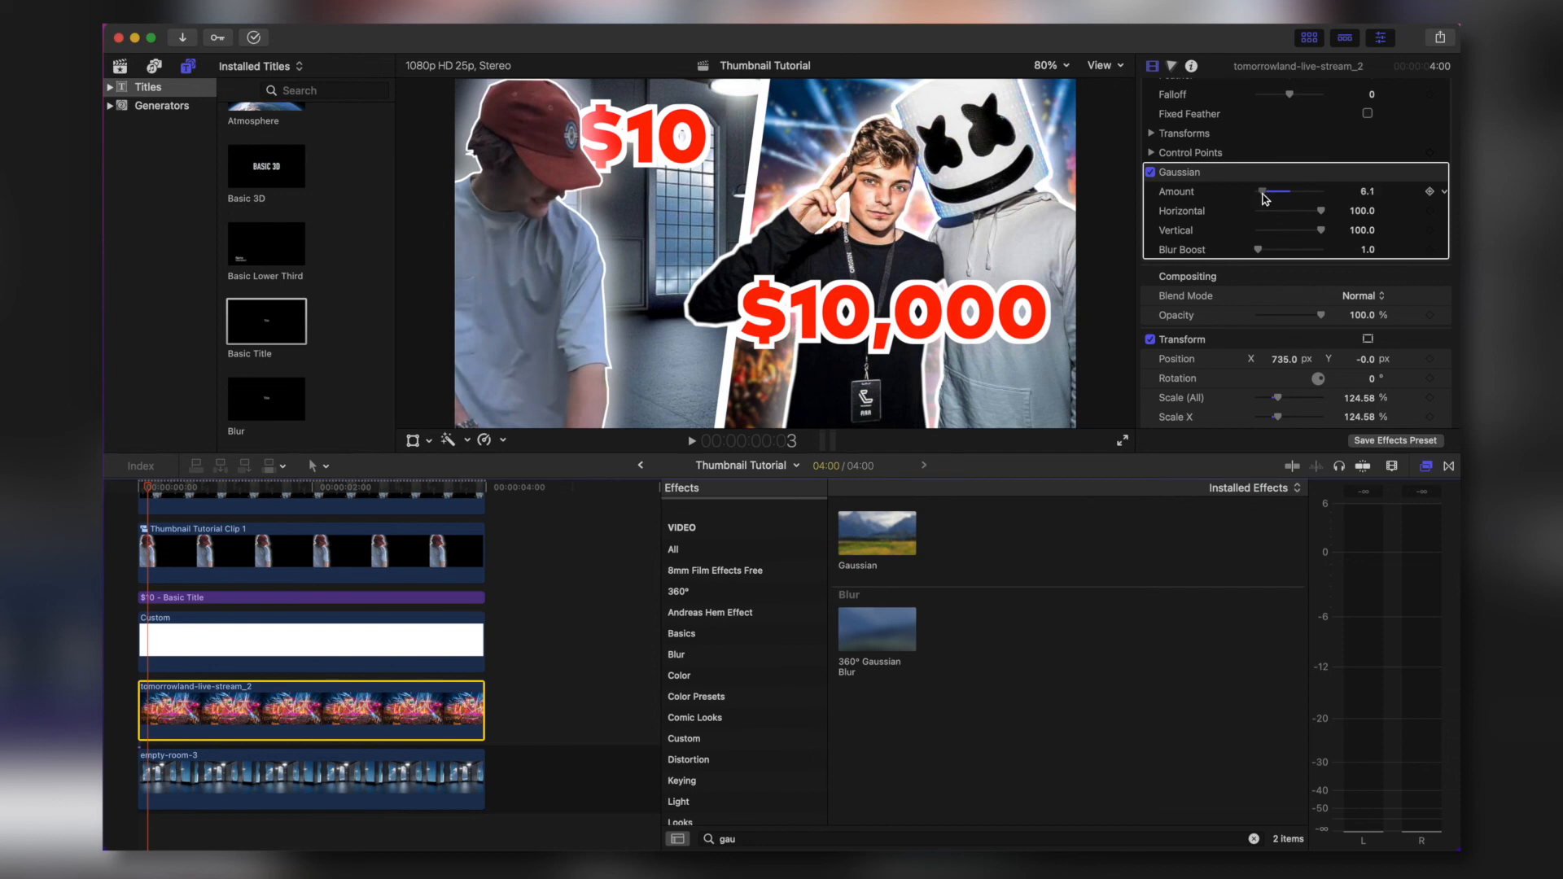
Apply the Gaussian blur effect to the empty-room-3 clip and lower its Amount.
{"action": "left_click_drag", "start_coordinate": [877, 534], "coordinate": [364, 798]}
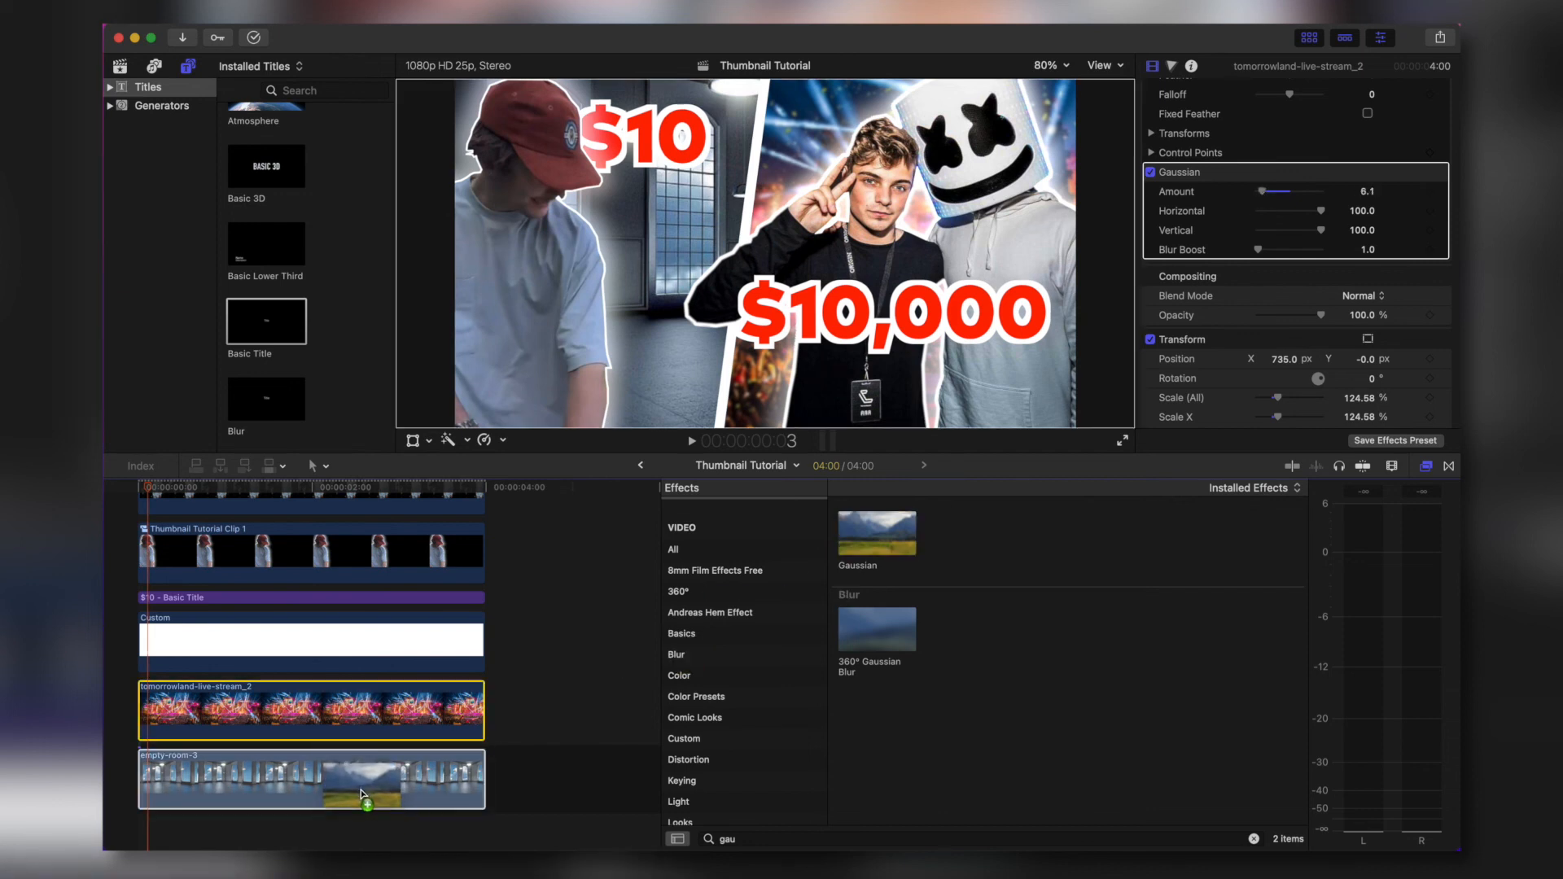
{"action": "left_click", "coordinate": [364, 791]}
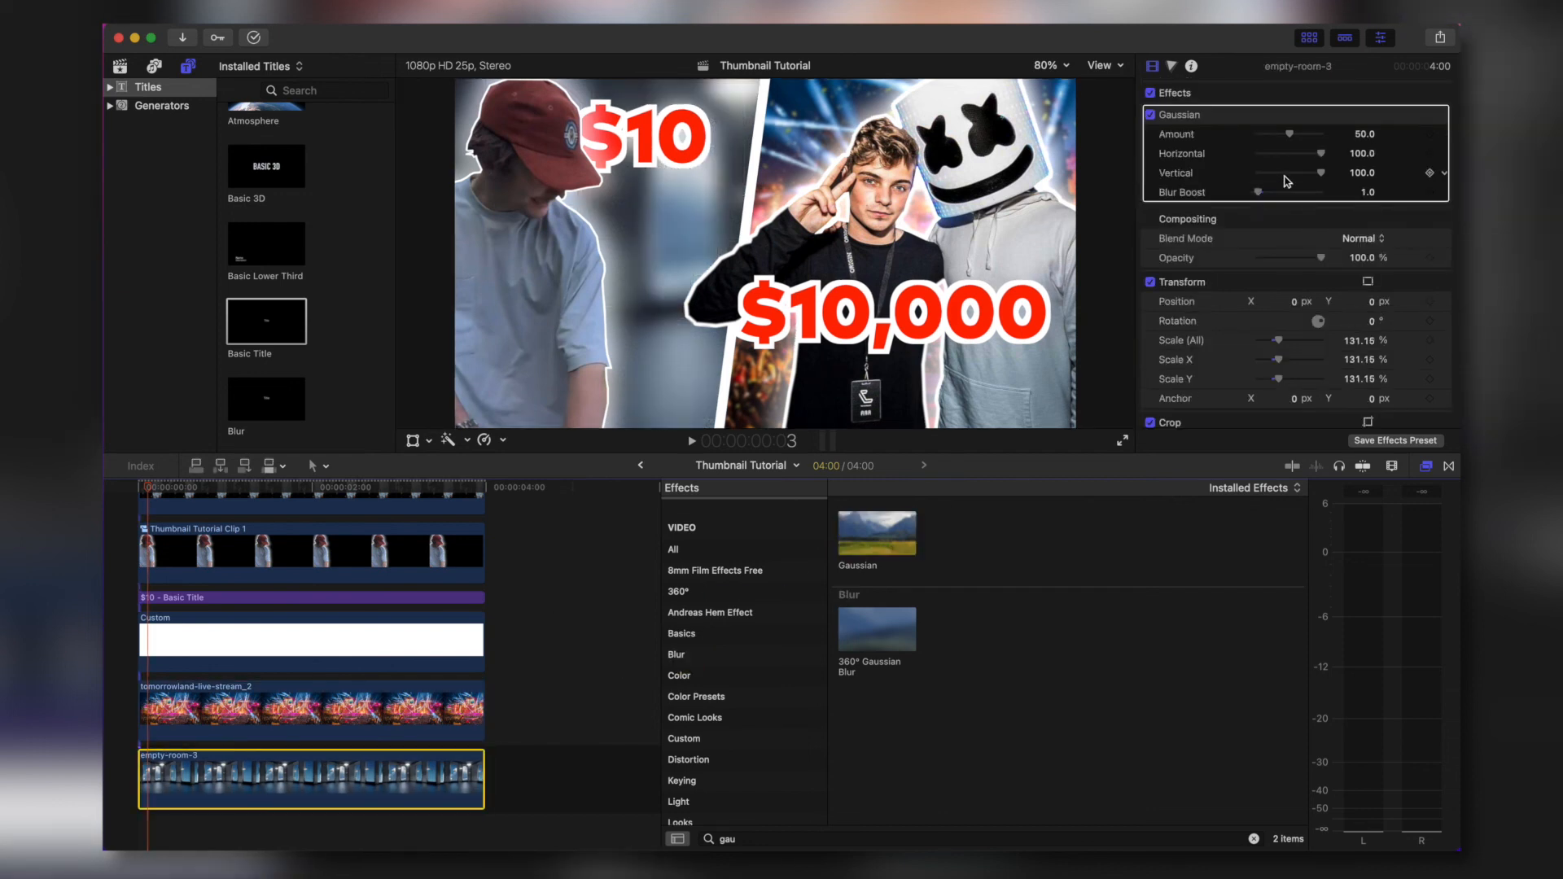
{"action": "mouse_move", "coordinate": [1294, 138]}
{"action": "left_mouse_down"}
{"action": "mouse_move", "coordinate": [1244, 138]}
{"action": "mouse_move", "coordinate": [1276, 138]}
{"action": "left_mouse_up"}
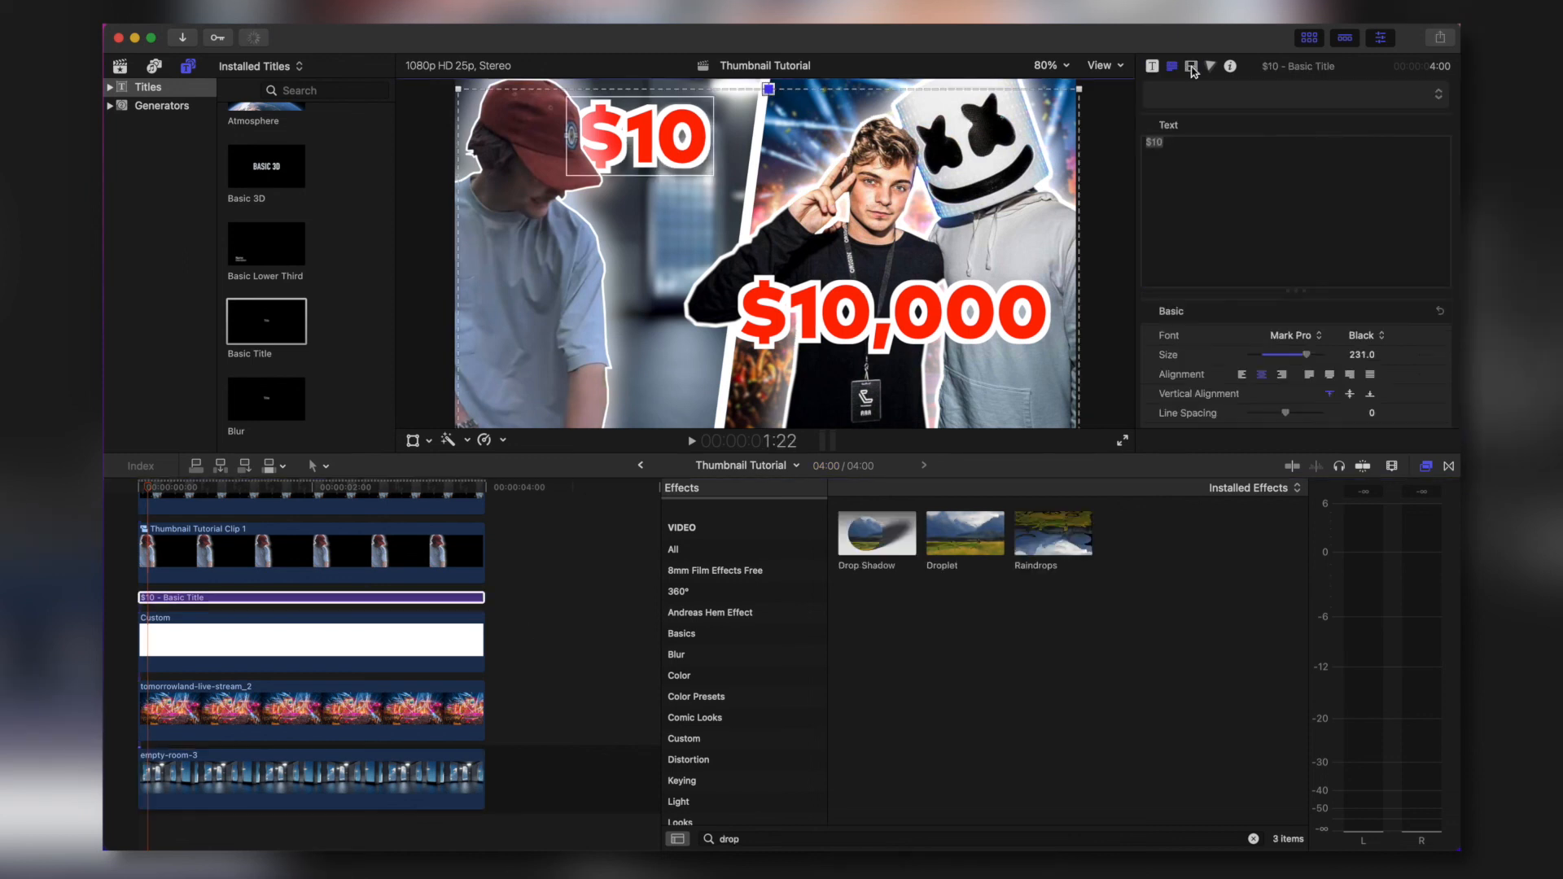
Set the opacity of the $10 title's Drop Shadow effect to 100%.
{"action": "left_click", "coordinate": [1192, 66]}
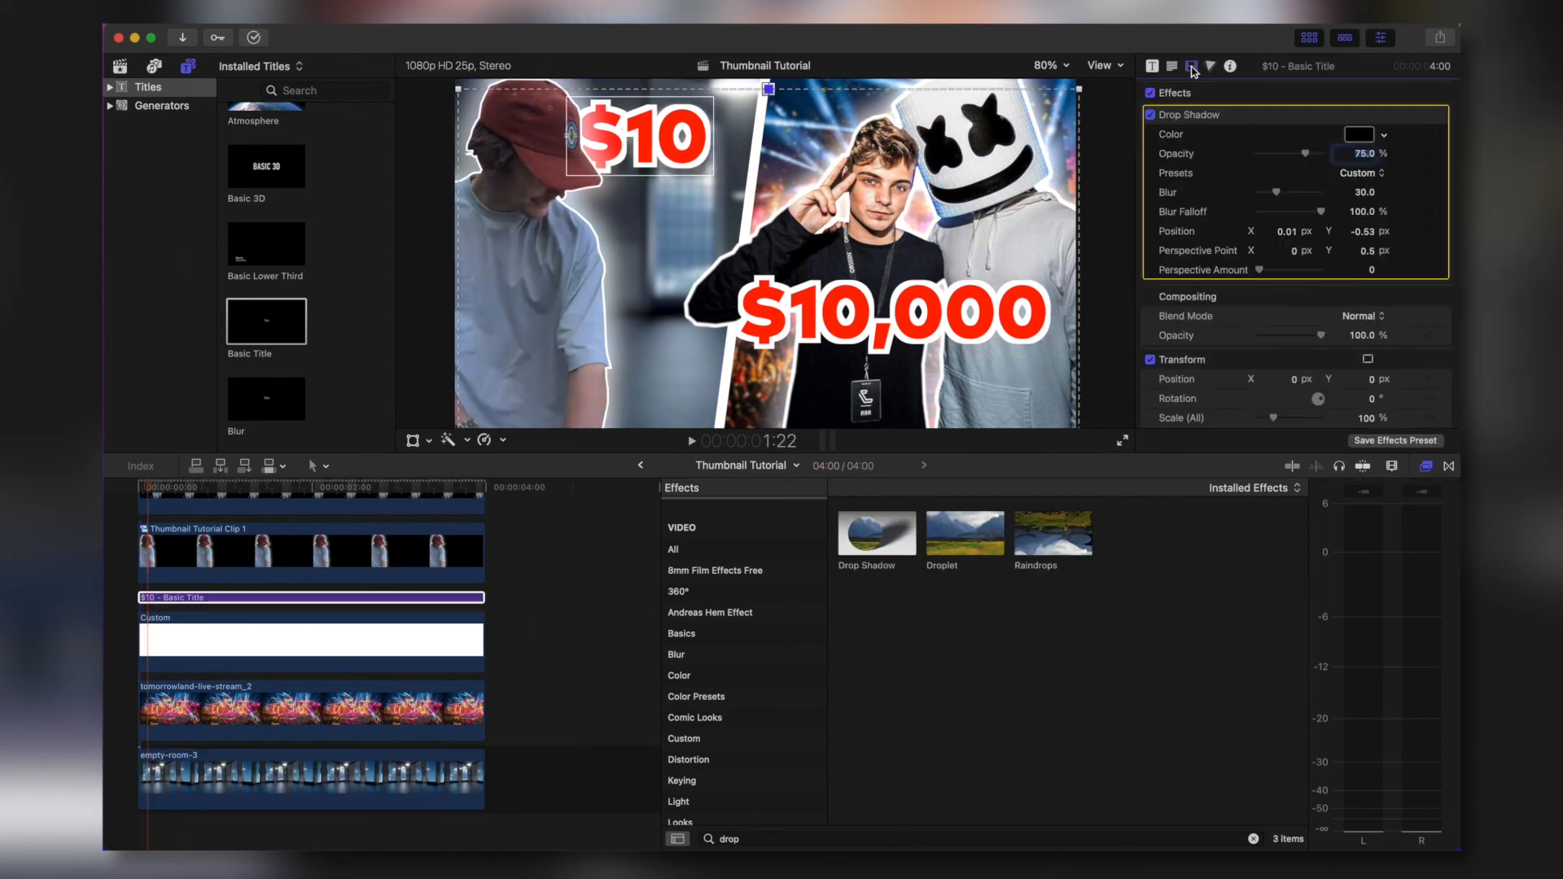
{"action": "left_click_drag", "start_coordinate": [1307, 156], "coordinate": [1323, 157]}
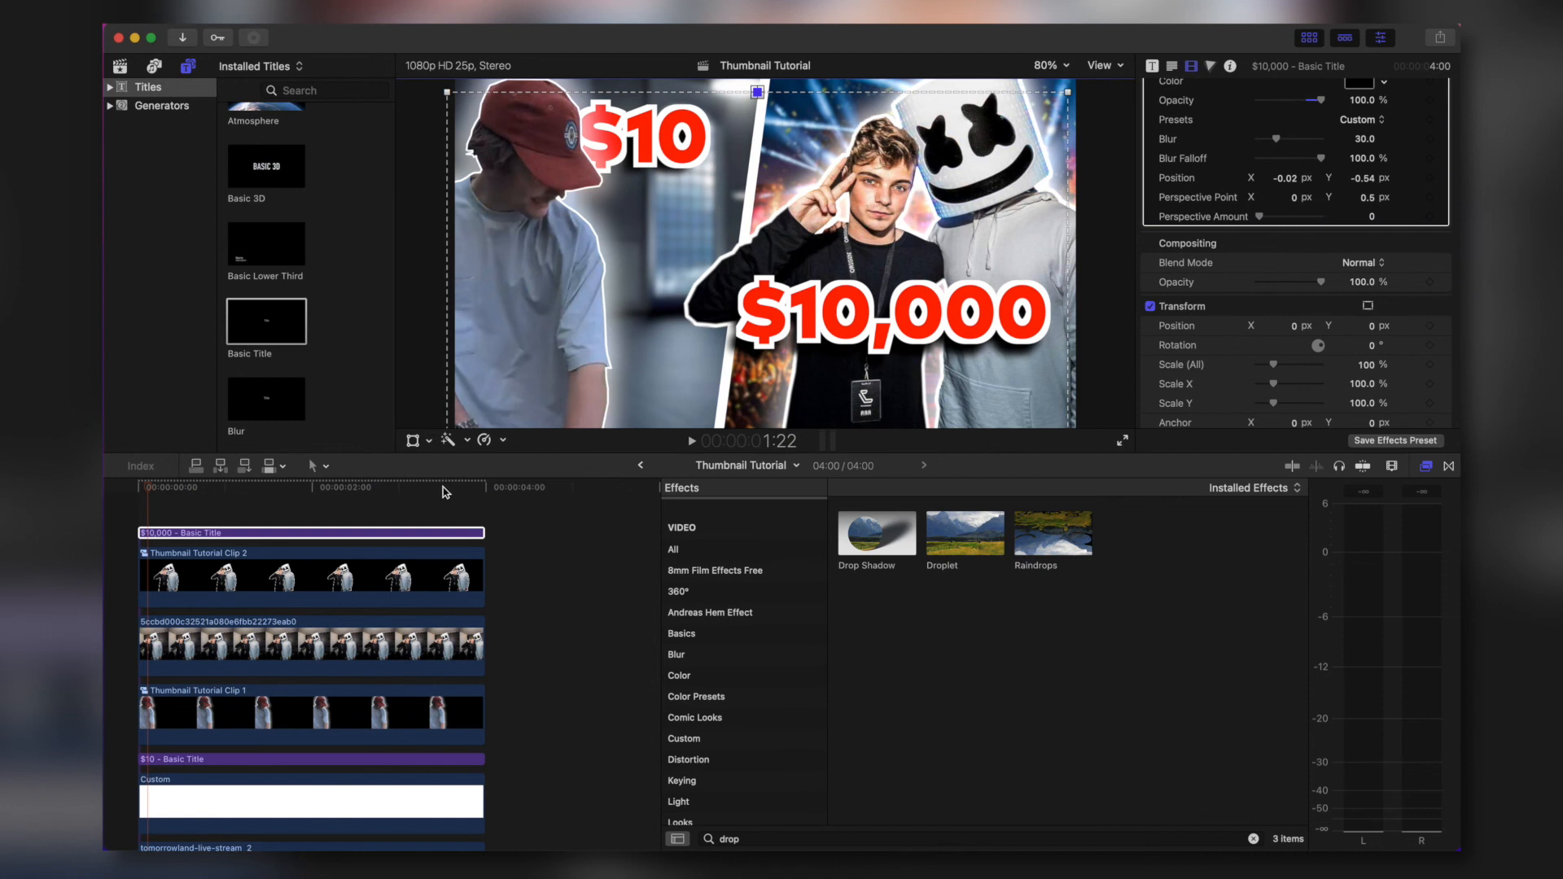
Capture the finished thumbnail frame as a full-screen screenshot and exit the full-screen view.
{"action": "left_click", "coordinate": [274, 577]}
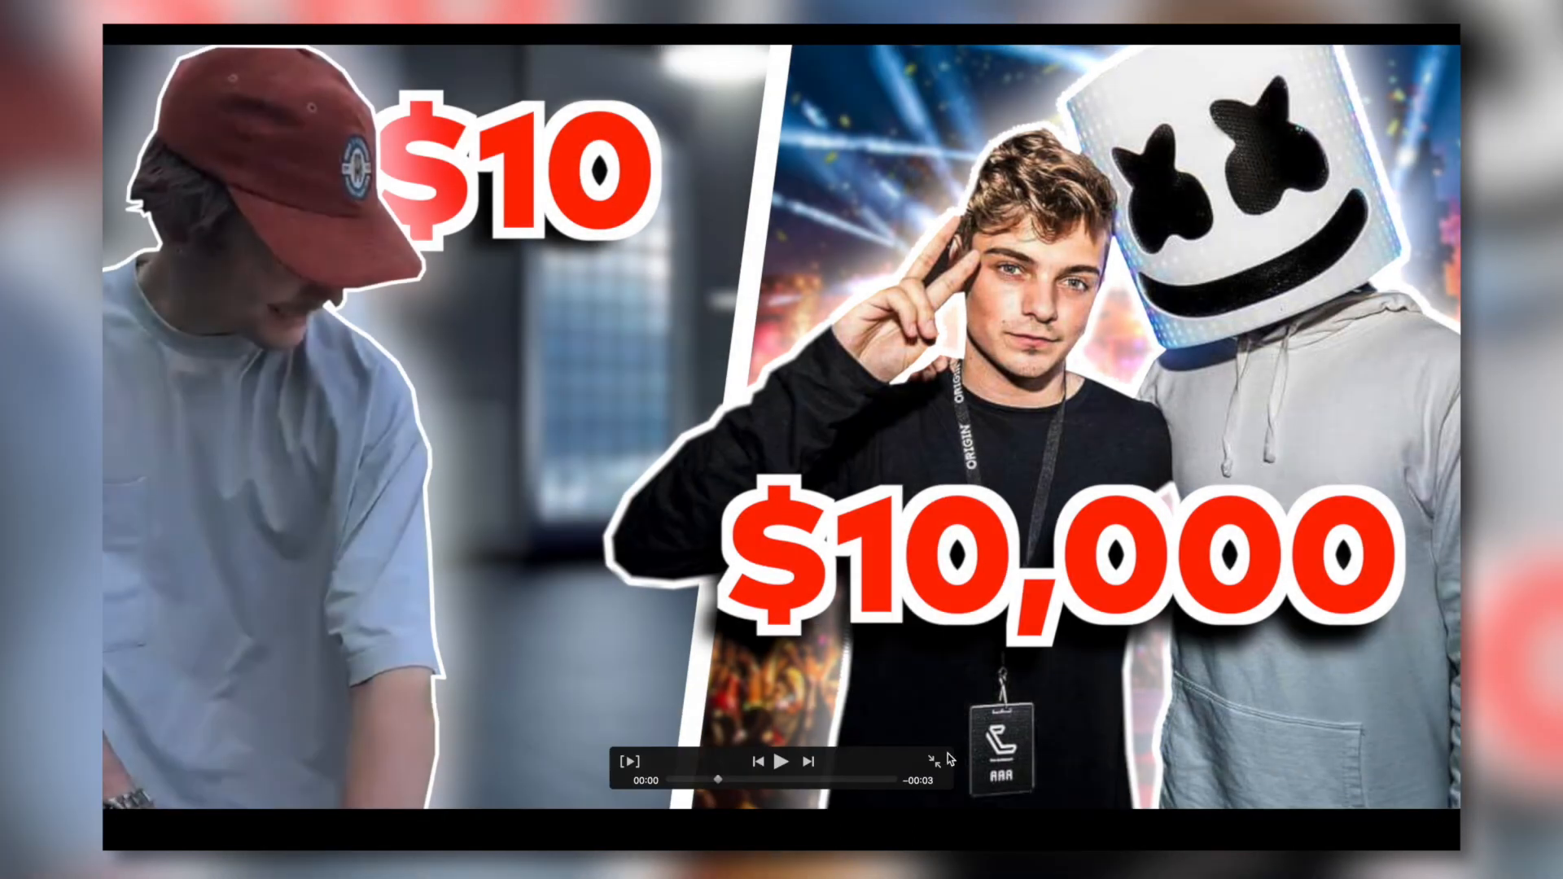
{"action": "left_click", "coordinate": [934, 764]}
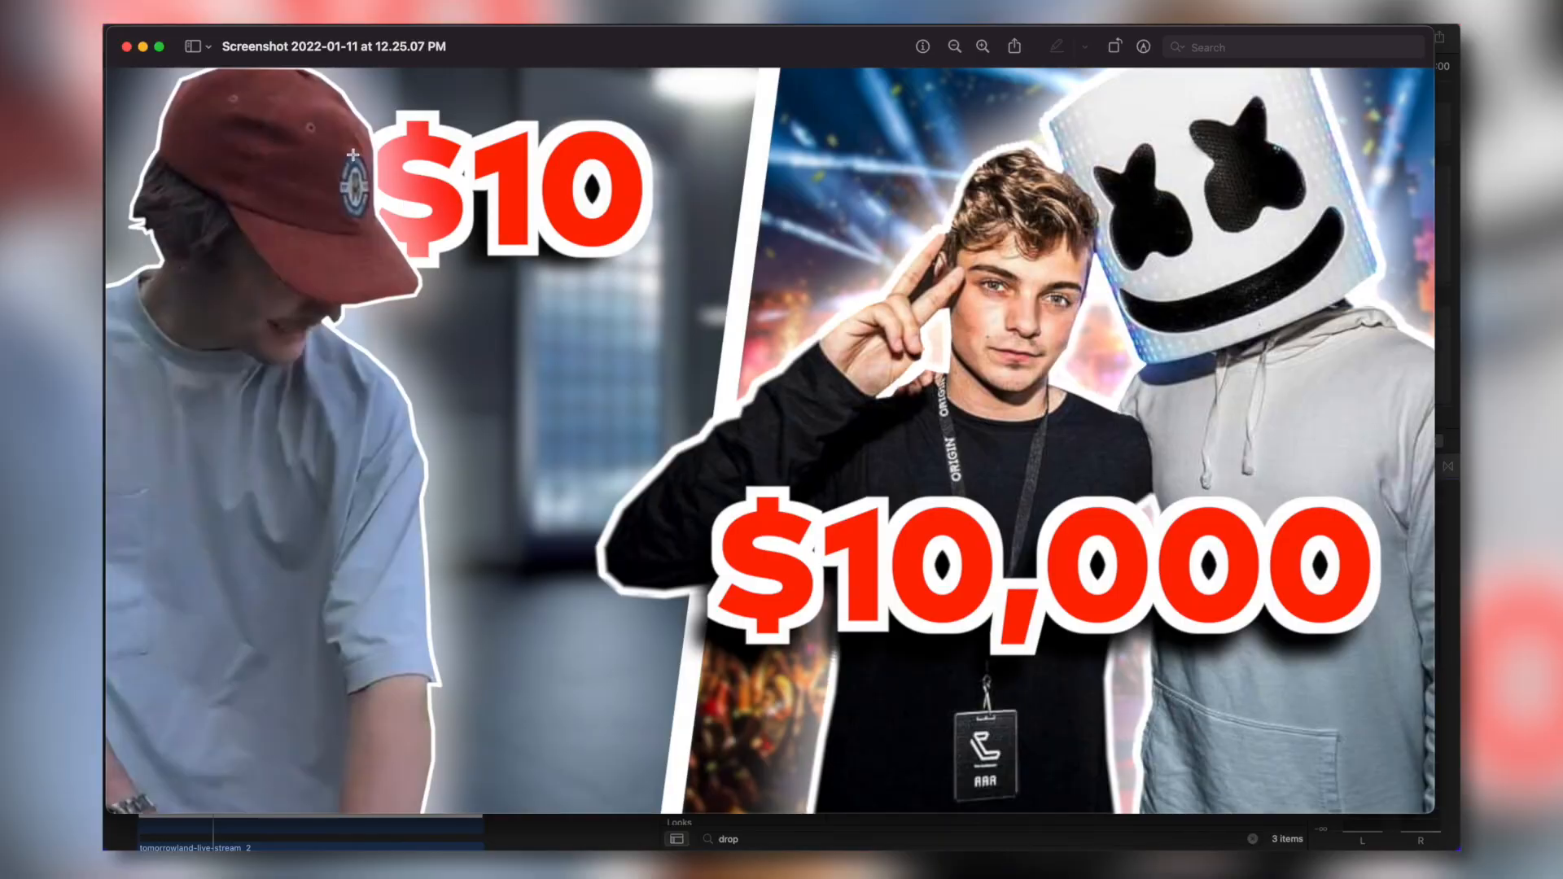
Export the screenshot from Preview to the Desktop as a JPEG named "10 vs 10000 DJ".
{"action": "left_click", "coordinate": [208, 16]}
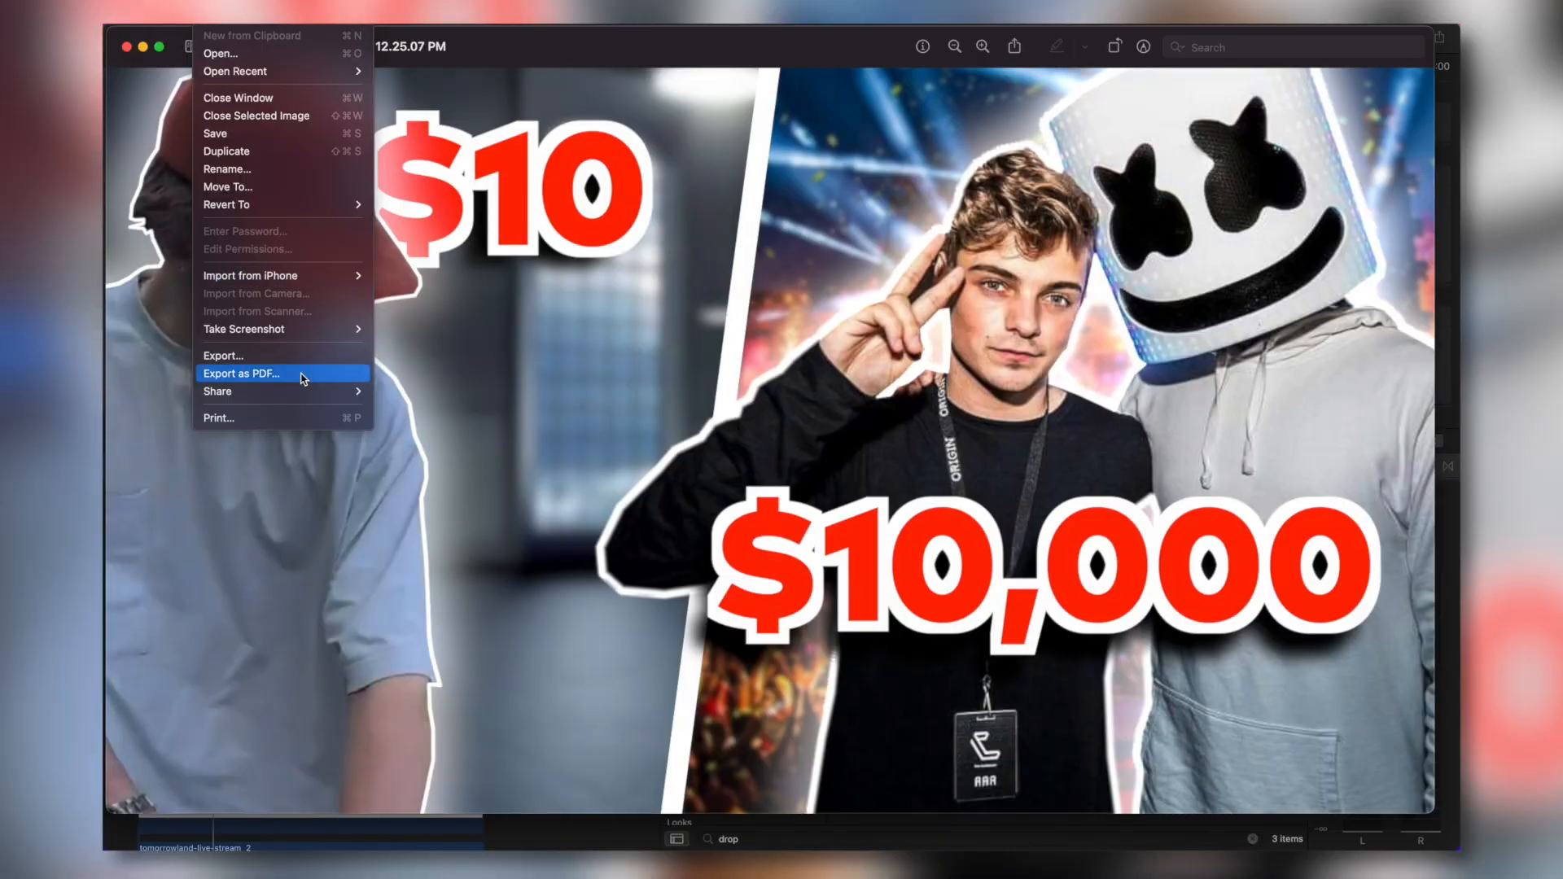
{"action": "mouse_move", "coordinate": [300, 396]}
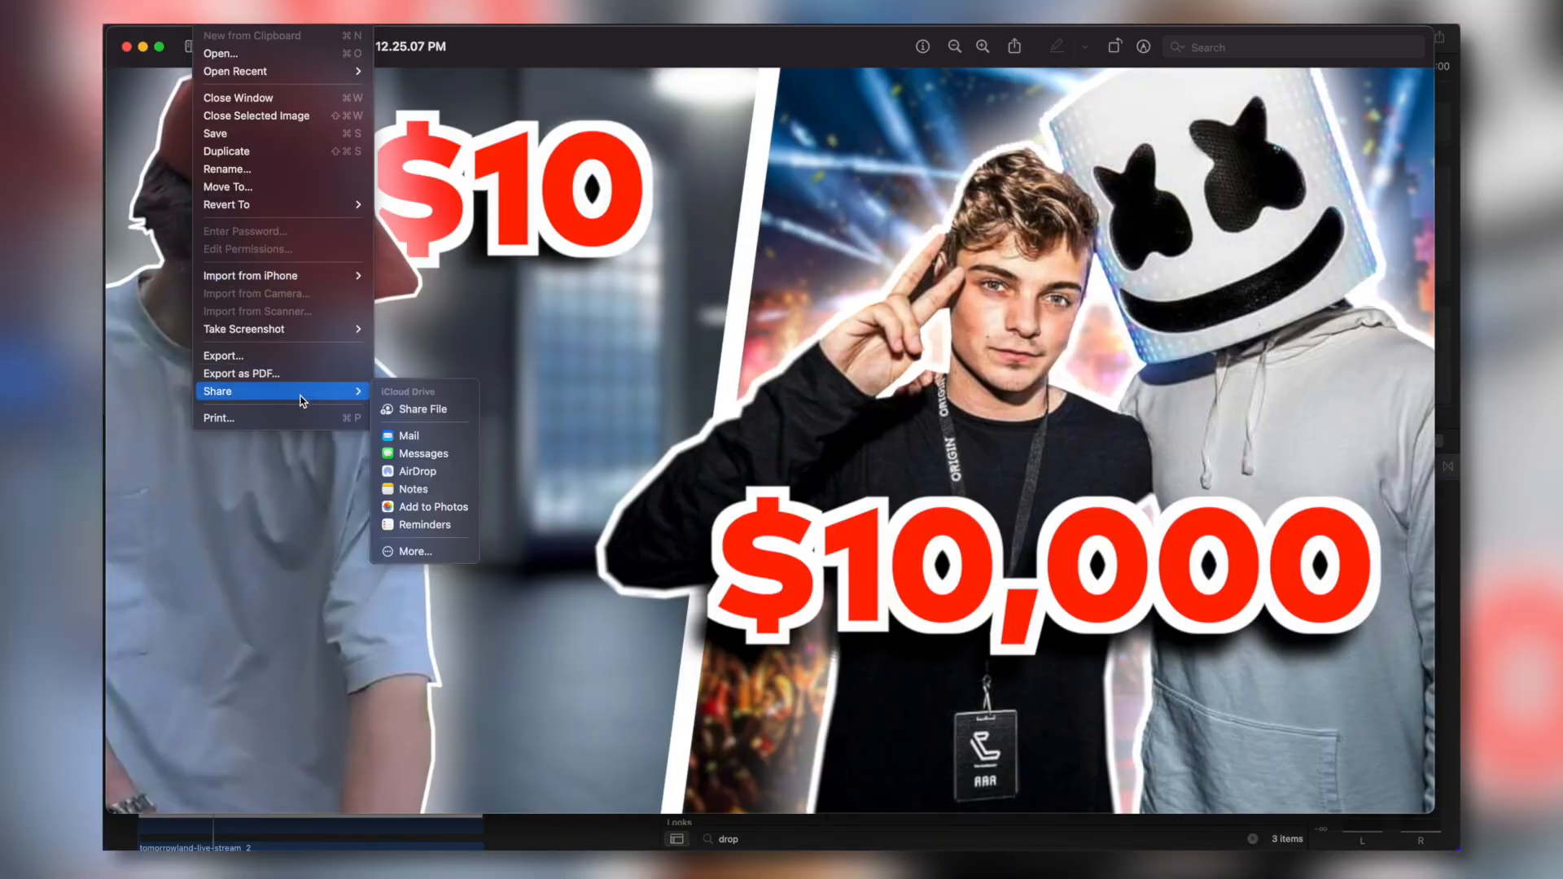
{"action": "left_click", "coordinate": [310, 356]}
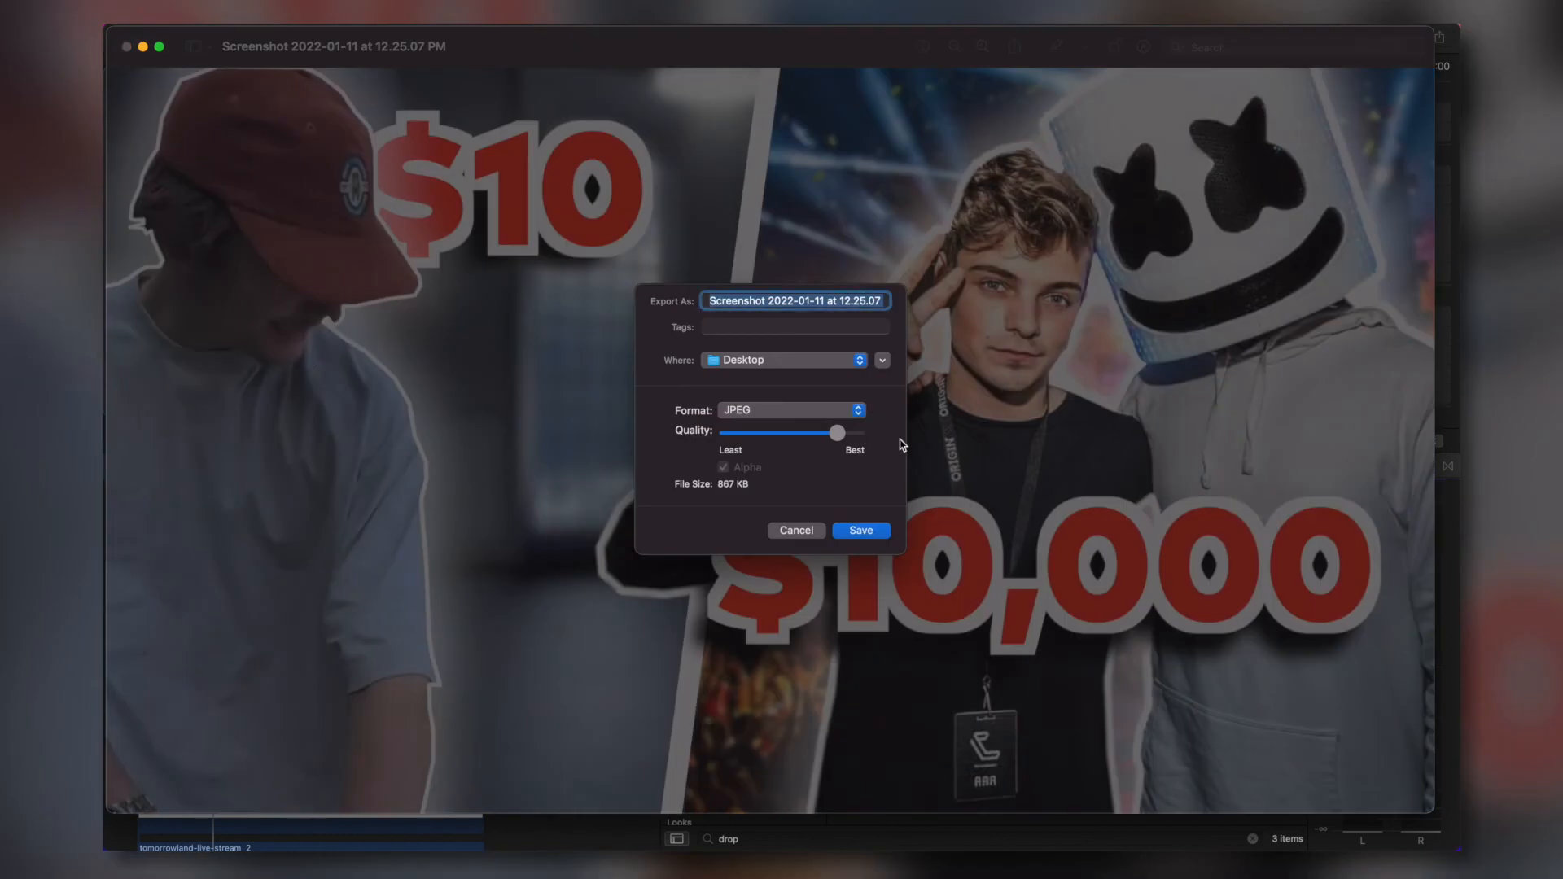
{"action": "type", "text": "10 vs 10000 DJ"}
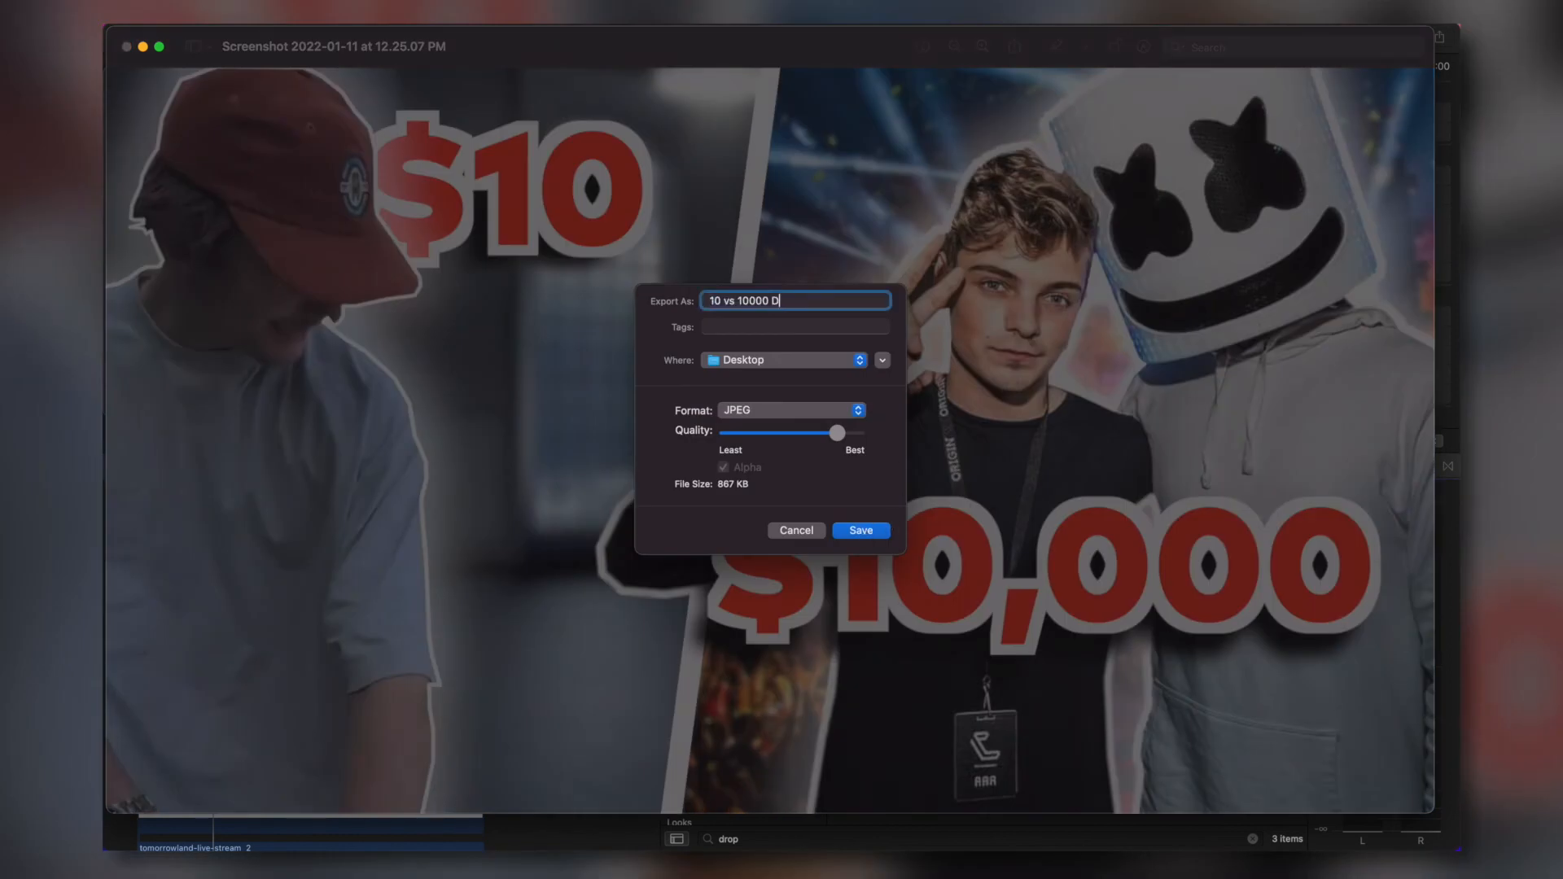
{"action": "left_click", "coordinate": [868, 534]}
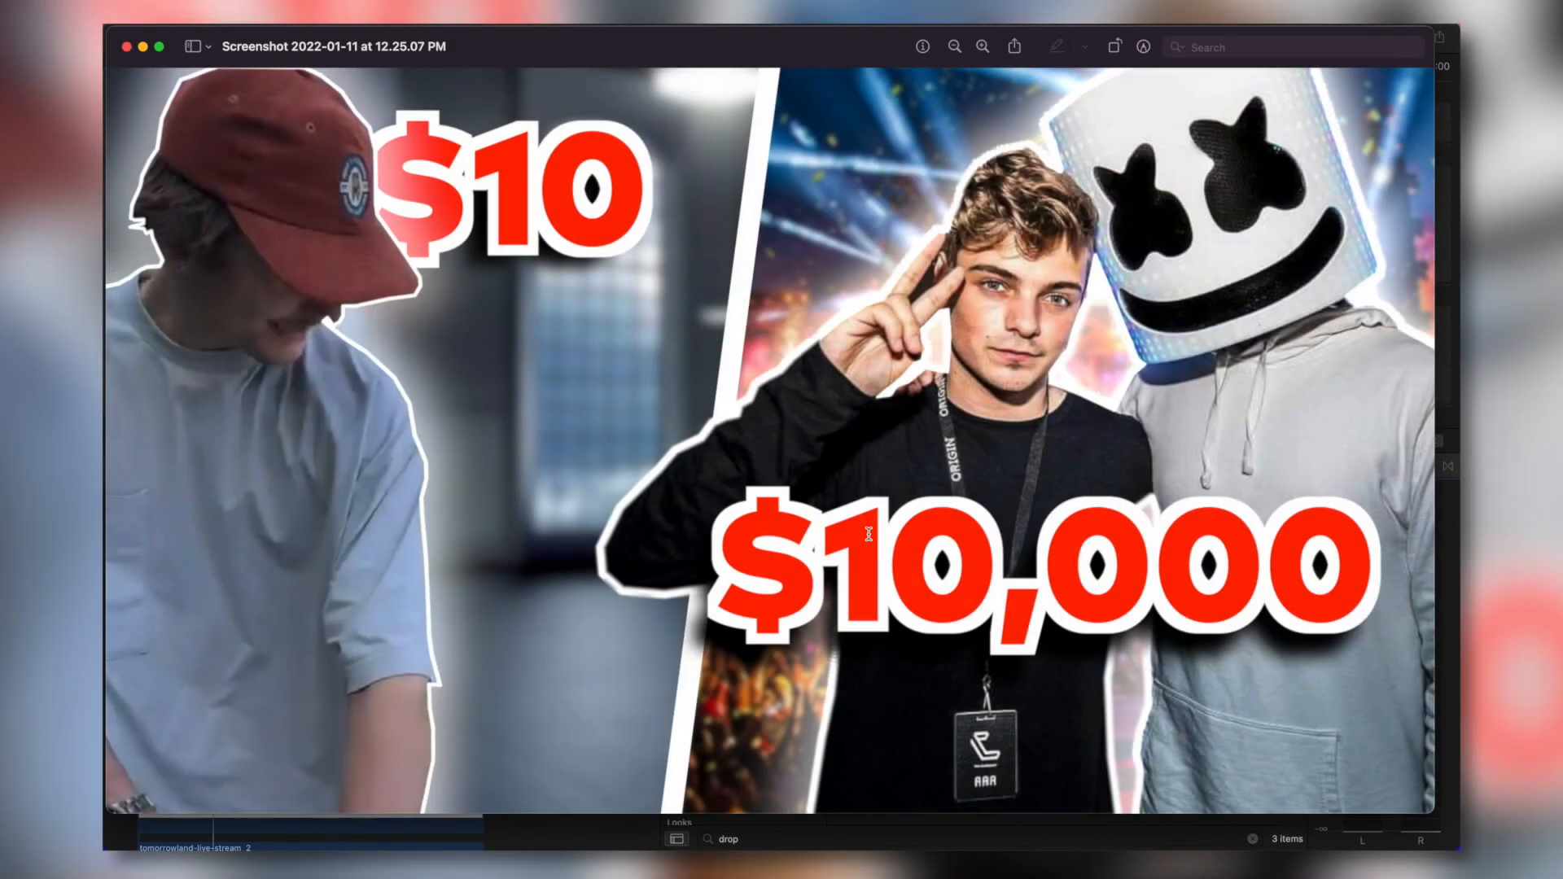